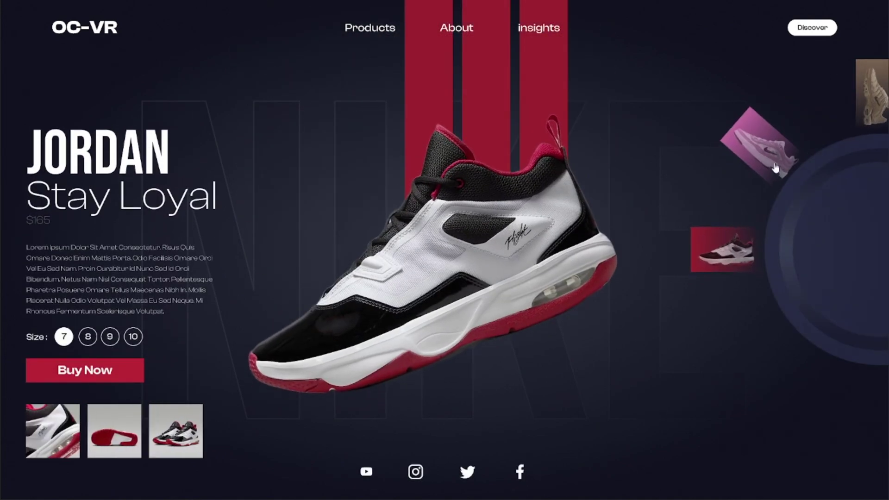
Preview the finished shoe page by cycling through the Air Max Ishod, Air Max Plus and green SB products on the rotating thumbnail wheel
left_click(776, 168)
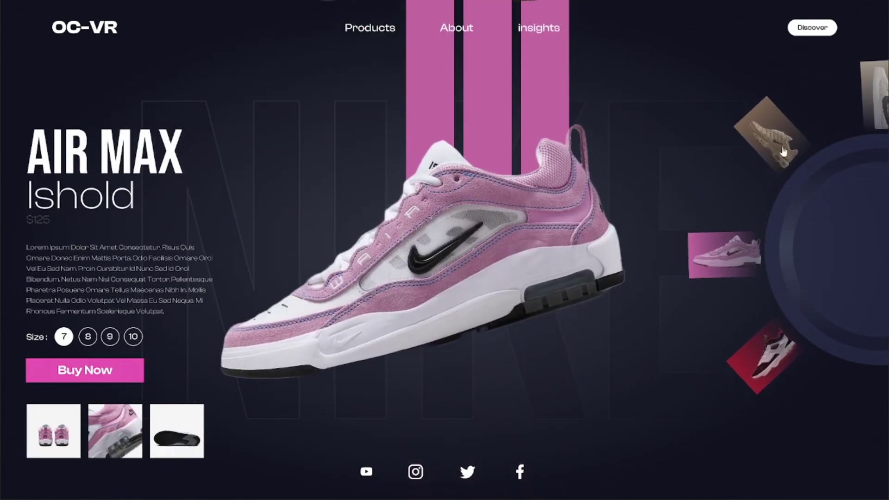
left_click(789, 138)
left_click(778, 149)
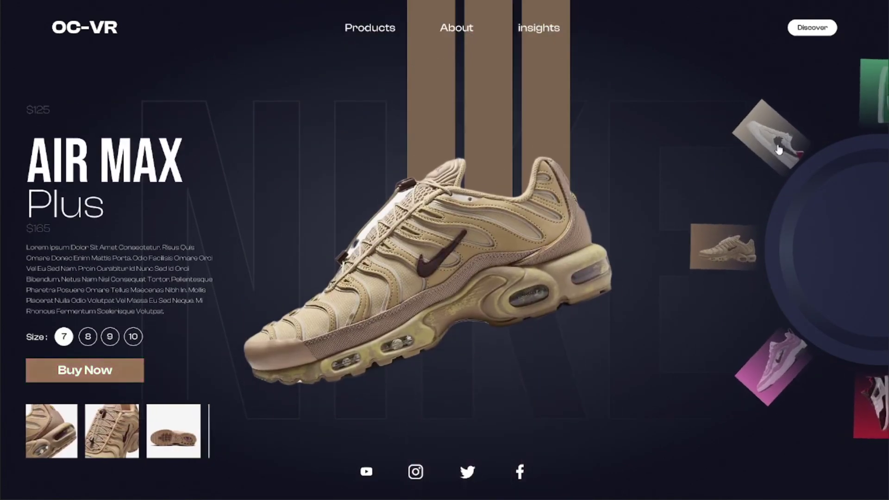
left_click(789, 123)
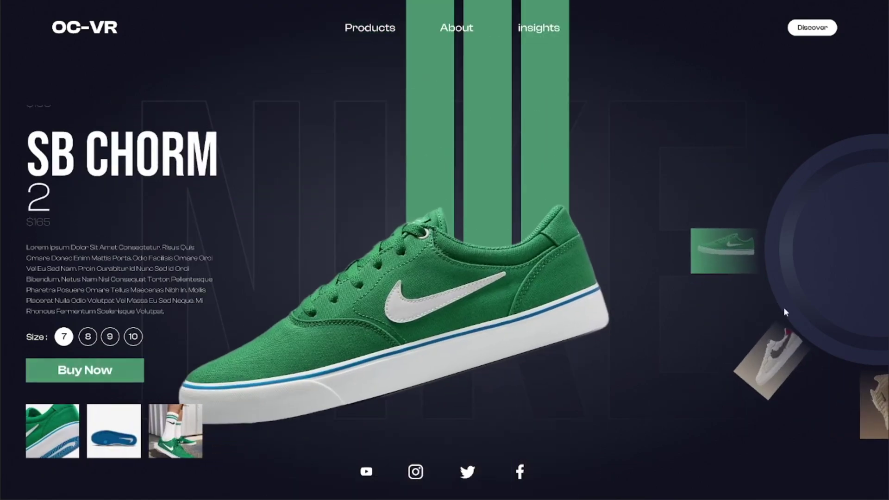
left_click(873, 400)
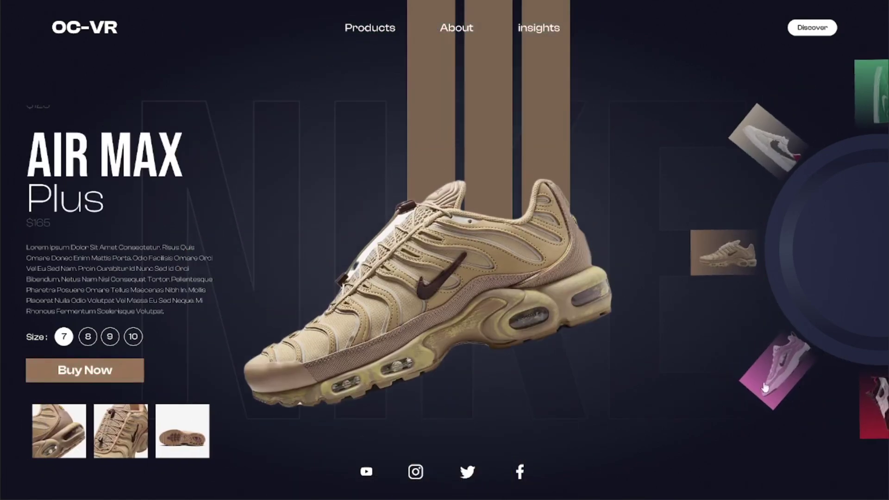
left_click(769, 386)
left_click(772, 380)
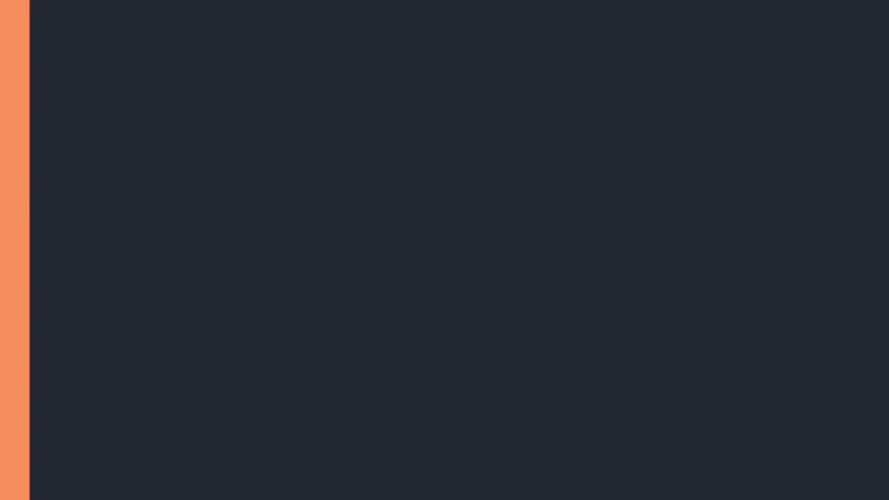
Add the text "NIKE" to the slide, enlarge it to a Bebas Neue size of 976.16 and centre it horizontally
key("t")
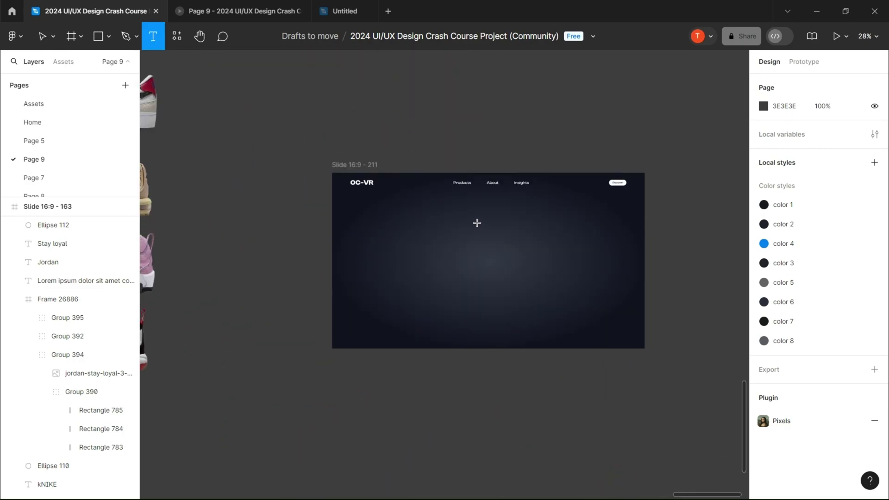
left_click(476, 222)
type("NIKE")
key("Escape")
left_click_drag(570, 288, 569, 206)
left_click_drag(565, 379, 565, 314)
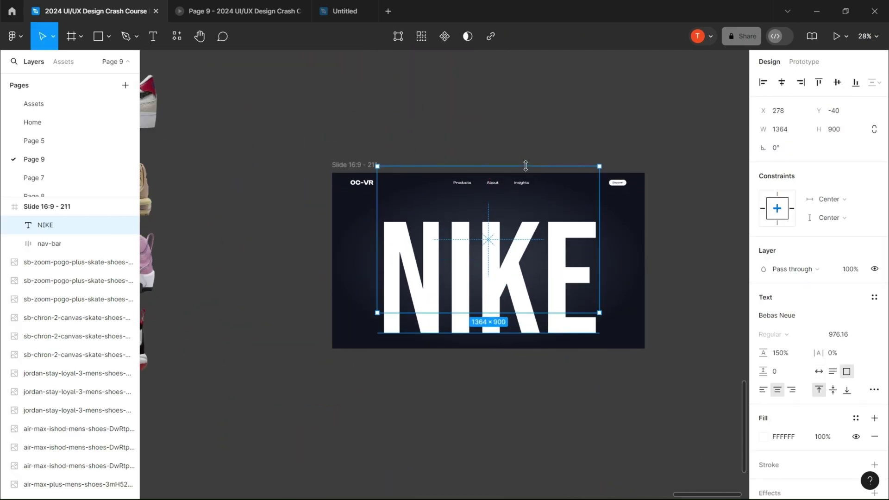
Fill the NIKE text with 111320 and set its layer opacity to 34%
scroll(561, 252, "up", 3)
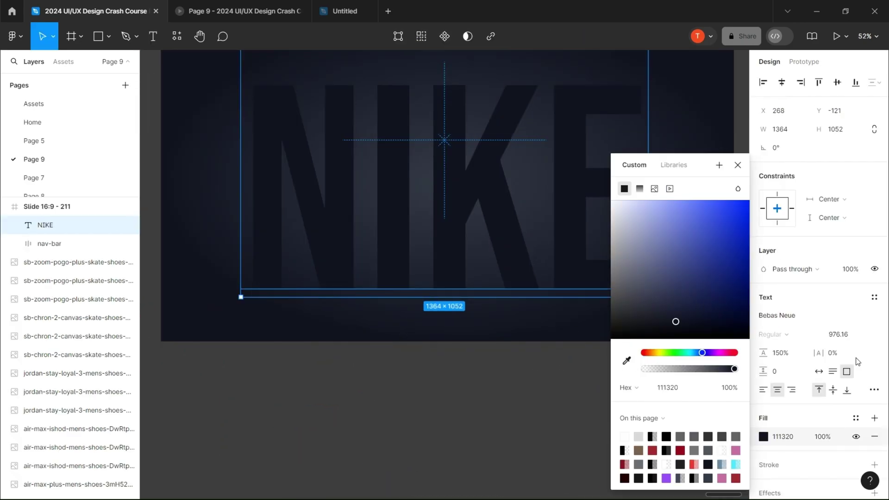
key("3")
key("4")
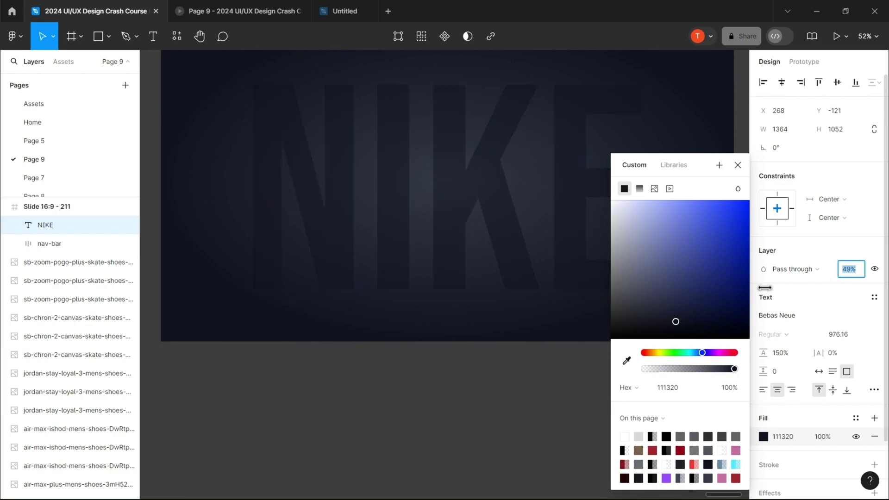
key("Escape")
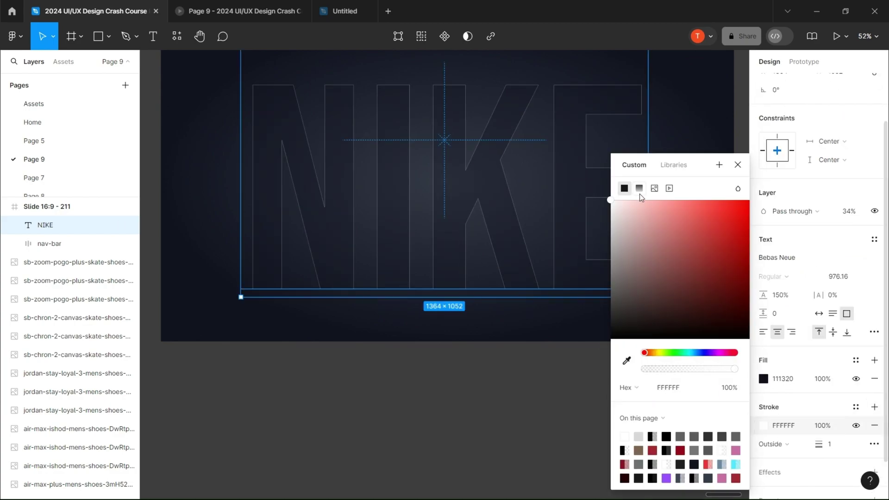
Give the NIKE stroke a linear gradient from FFFFFF at 40% to 999999 at 0%, thickness 3, and set the layer opacity to 18%
left_click(639, 187)
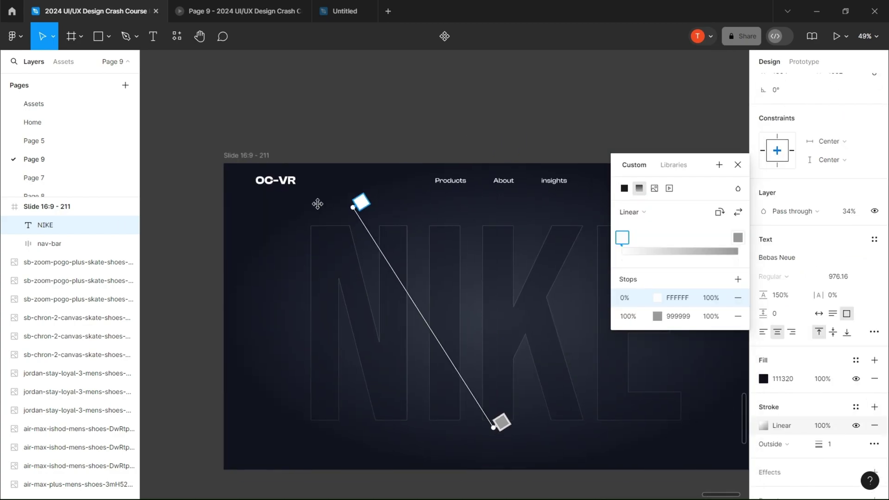
key("Return")
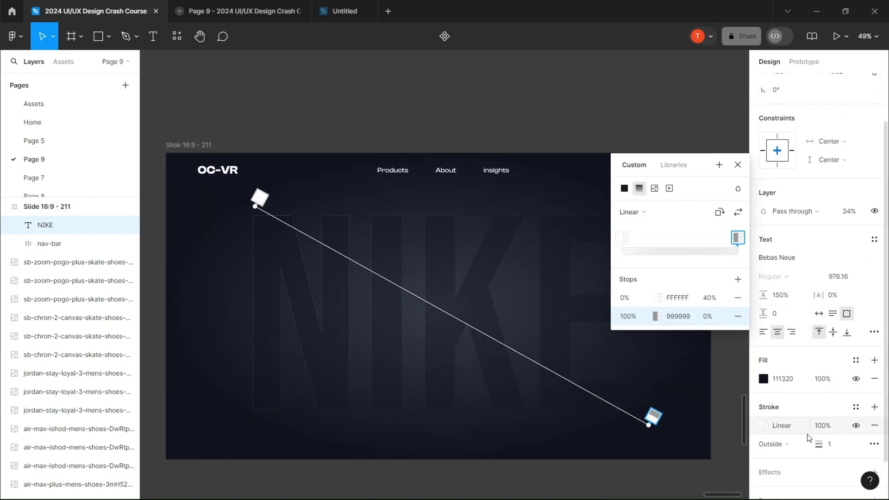
left_click(737, 165)
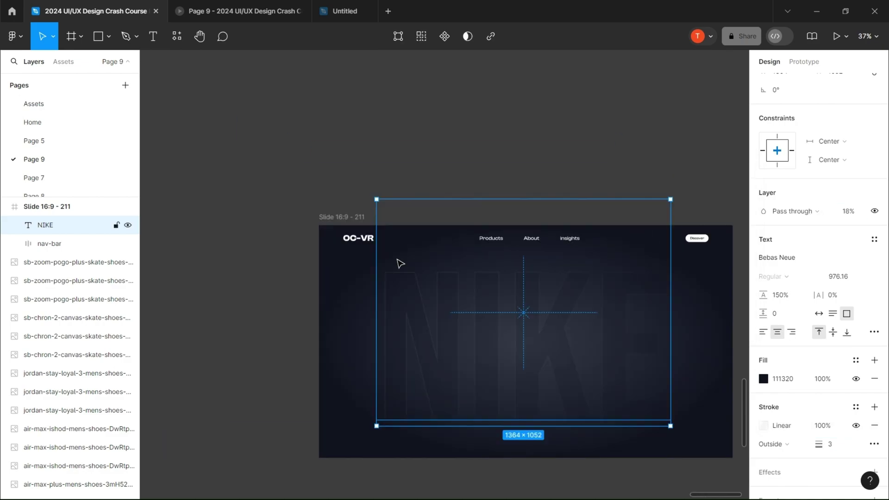
left_click(289, 169)
Draw a 500 × 500 circle and place it vertically centred, partly overhanging the slide's right edge
scroll(378, 221, "down", 2)
mouse_move(433, 222)
left_mouse_down()
mouse_move(403, 205)
mouse_move(451, 206)
left_mouse_up()
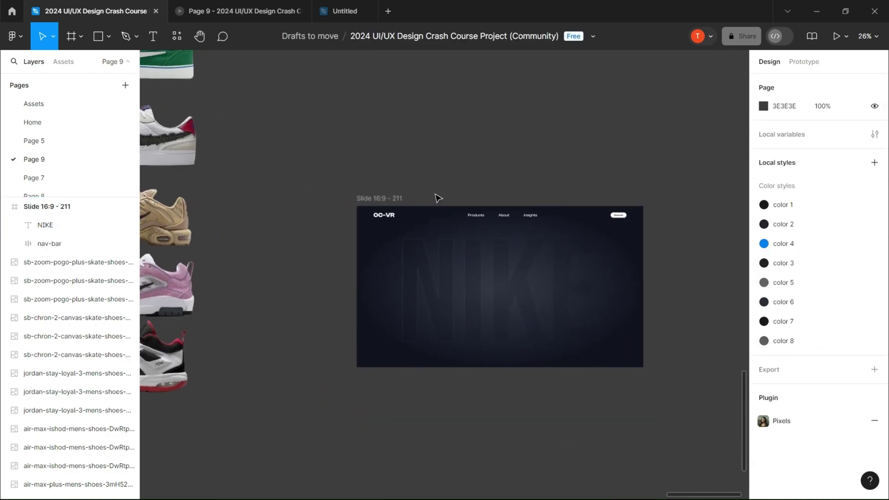
key("o")
scroll(626, 276, "up", 4)
left_click_drag(528, 302, 612, 356)
left_click_drag(522, 291, 596, 297)
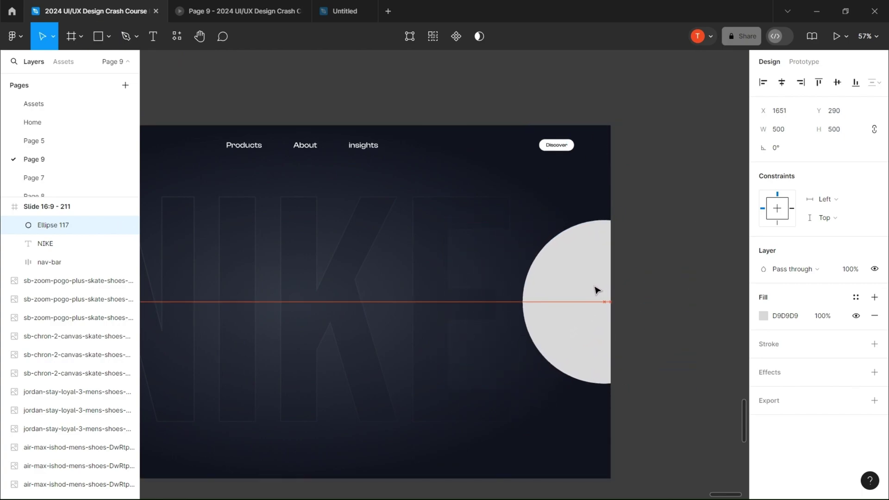
Fill the circle with 2A2D41, starting from the sampled slide colour, and set its layer opacity to 50%
left_click(763, 316)
left_click(626, 361)
left_click(570, 388)
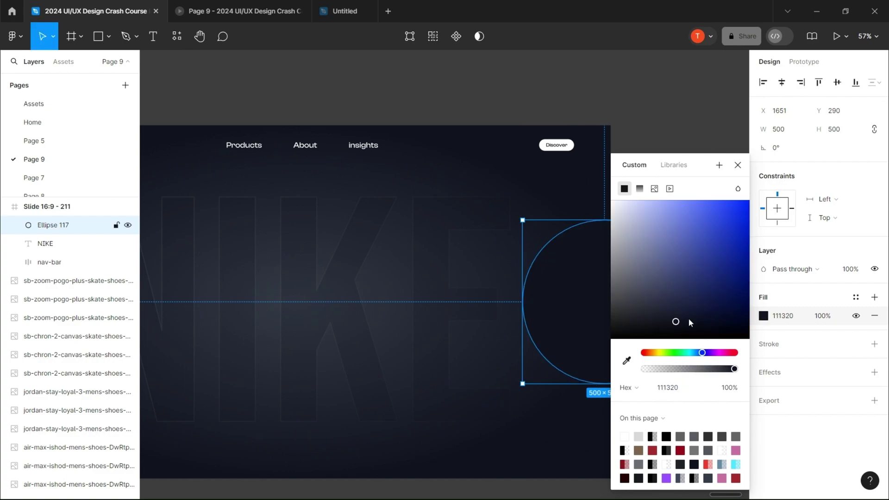
left_click_drag(675, 309, 670, 301)
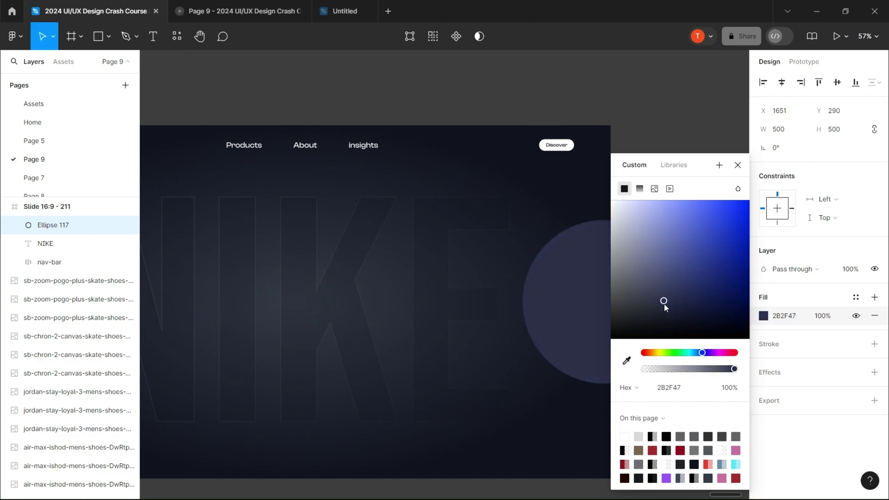
left_click(838, 276)
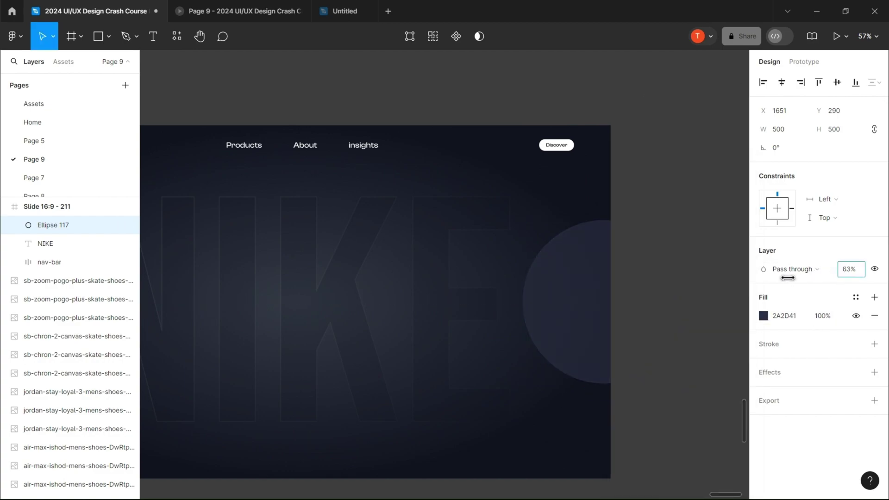
left_click(710, 296)
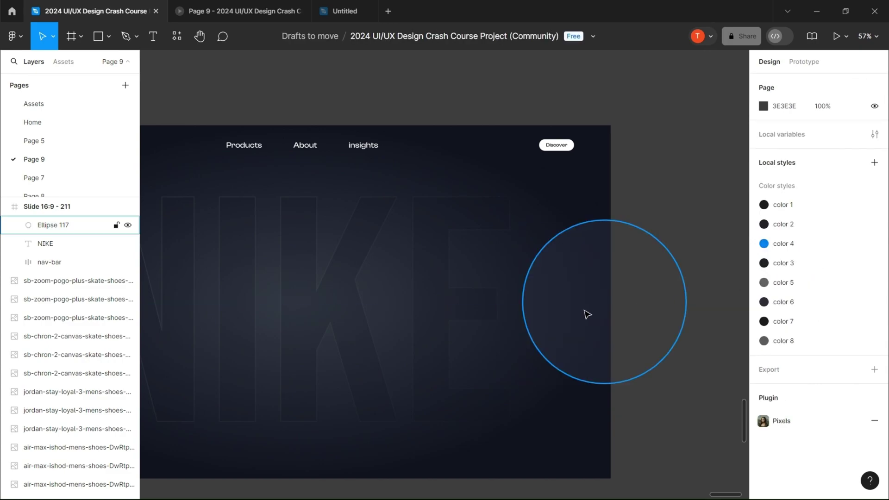
left_click(583, 311)
left_click_drag(552, 304, 569, 304)
key("ctrl+z")
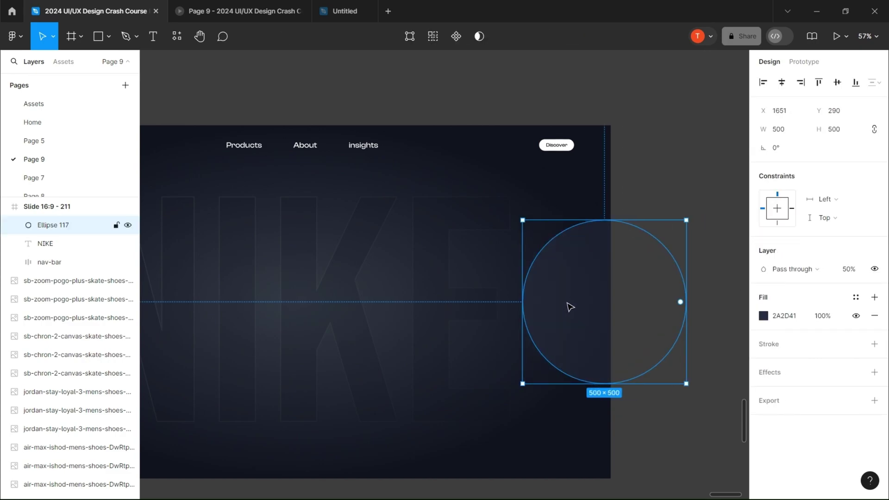
Duplicate the circle in place and scale the copy down to 378 × 378 around the same centre
key("shift+space")
left_click(601, 73)
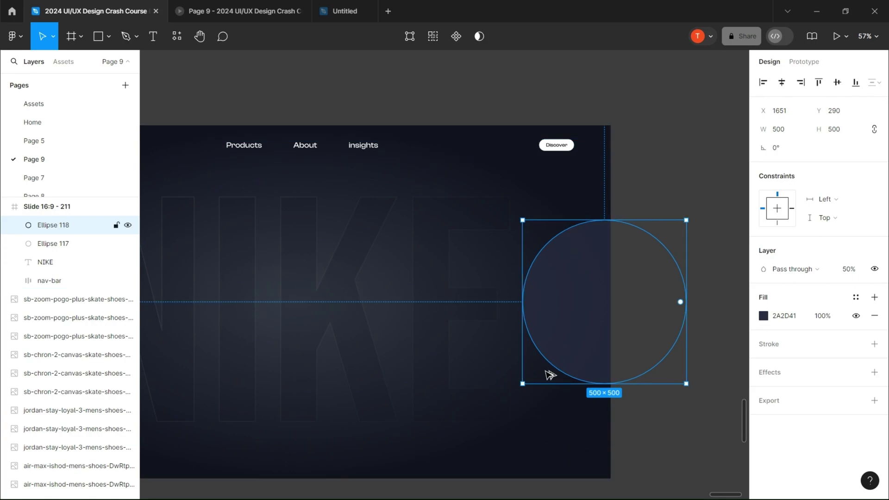
left_click_drag(533, 378, 542, 364)
Replace the inner circle's fill with an outside stroke of 29 using a linear gradient
left_click(874, 344)
left_click(788, 384)
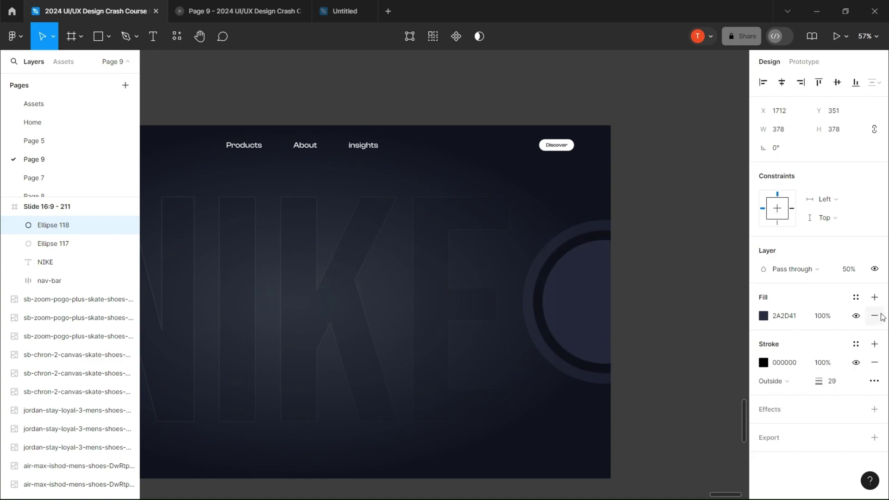
left_click(763, 346)
left_click(640, 187)
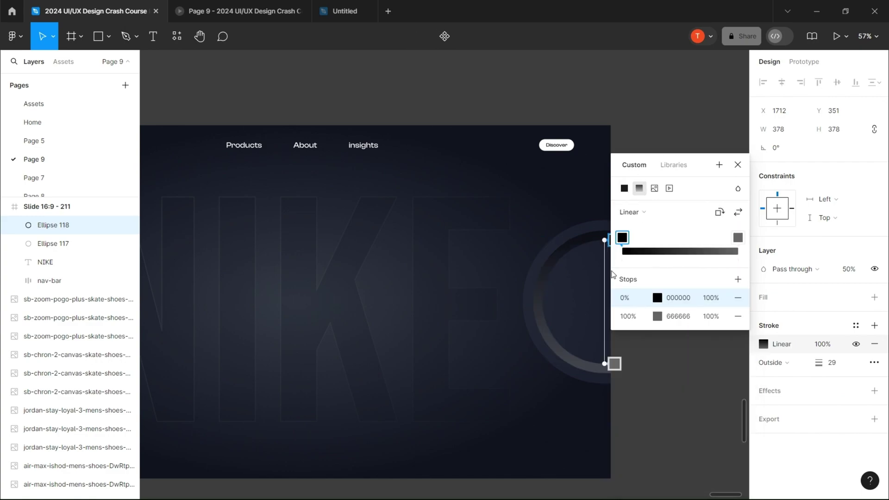
Add a gradient stop at 49% to the inner circle's stroke and colour it 2C313D, sampled from the slide
left_click_drag(562, 268, 497, 277)
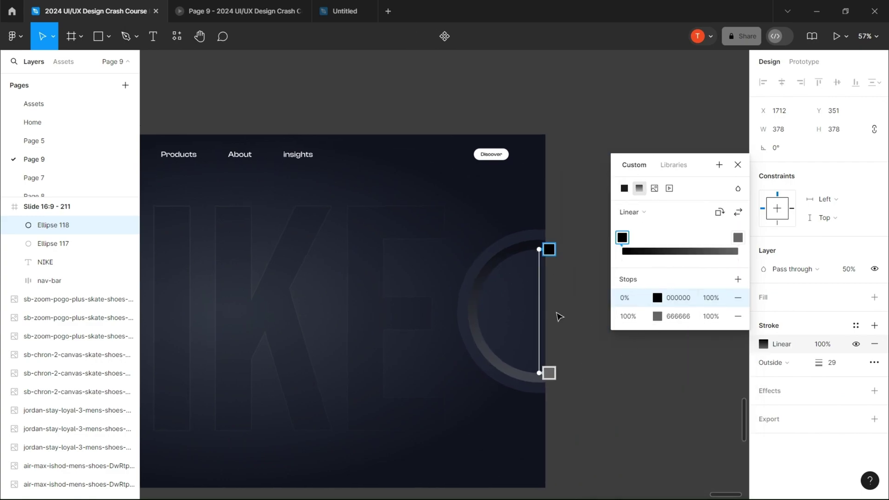
left_click(545, 314)
left_click(661, 316)
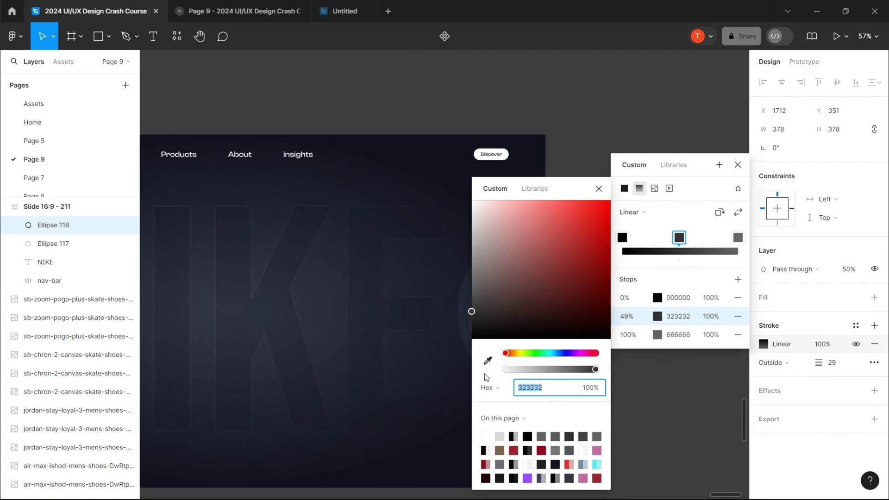
left_click(486, 360)
left_click(379, 294)
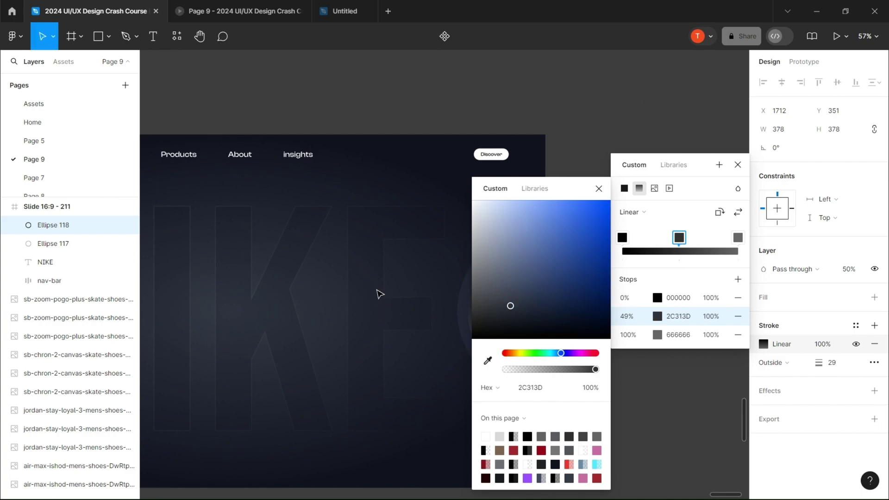
Set both the 0% and 100% stops of the ring's gradient to 111320
left_click(622, 237)
left_click(487, 360)
left_click(652, 245)
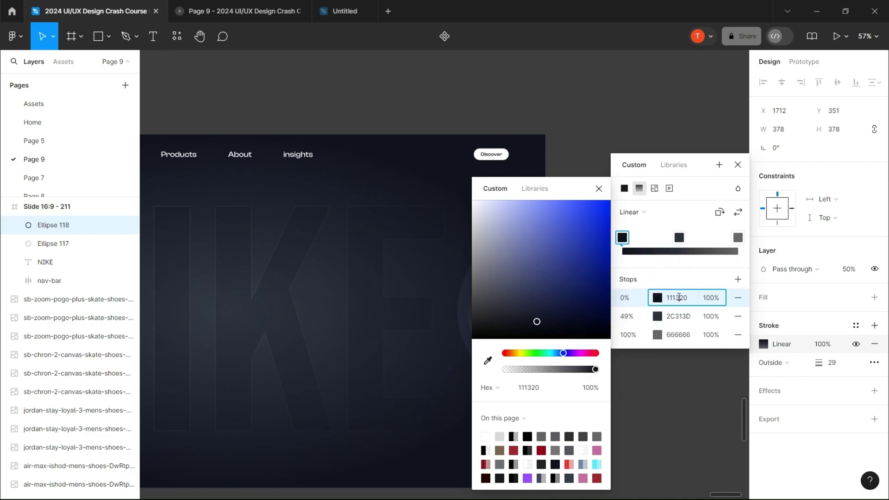
left_click(677, 333)
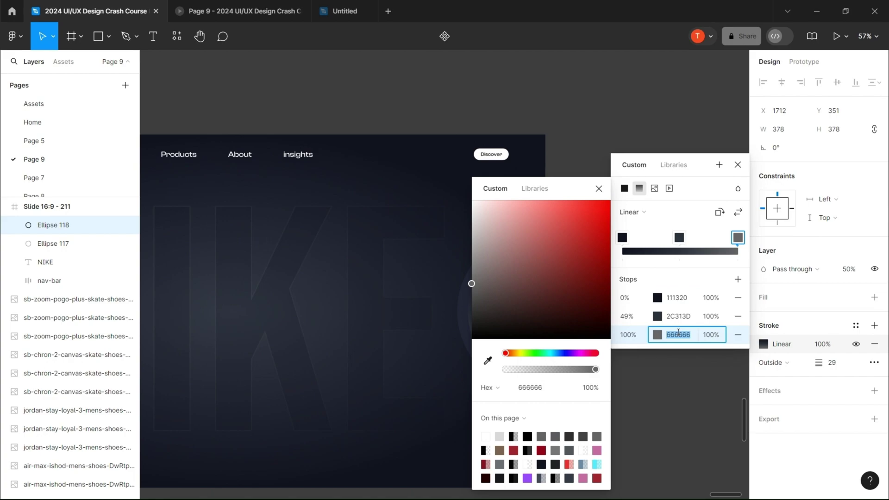
key("Return")
left_click(599, 190)
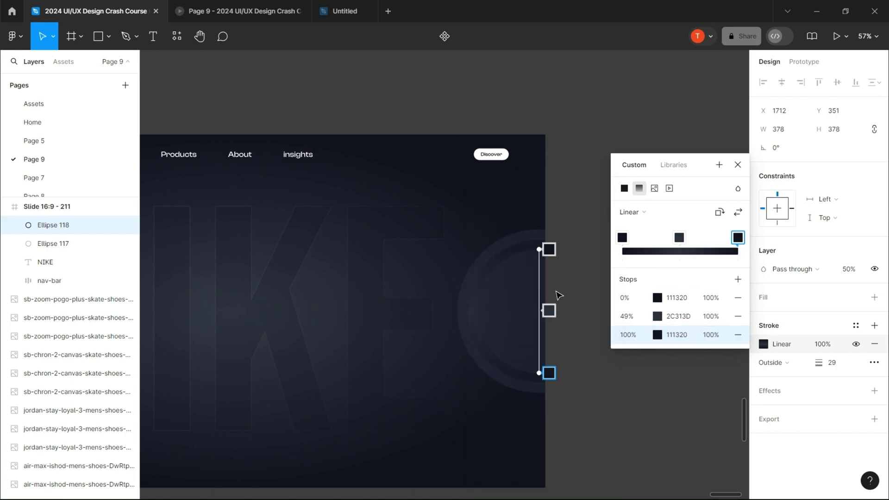
Lighten the ring gradient's 49% stop to about 4A5366
left_click(552, 311)
left_click(658, 317)
left_click(514, 293)
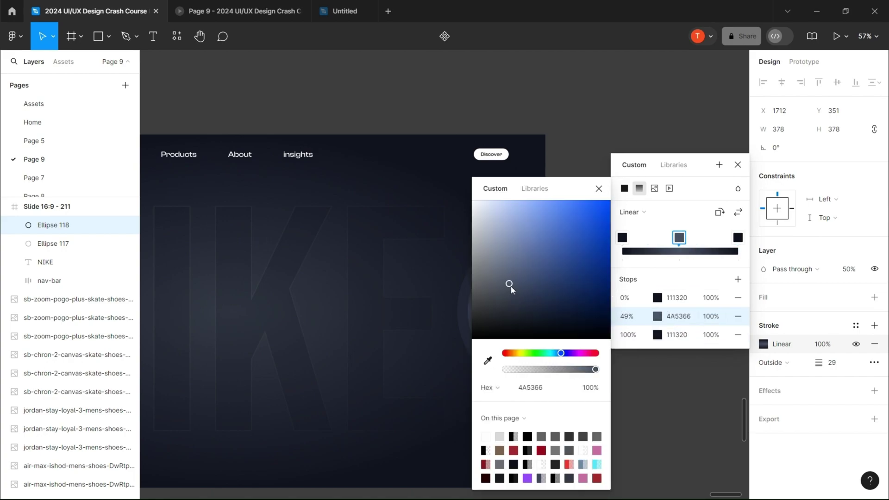
key("Escape")
key("Escape")
key("Escape")
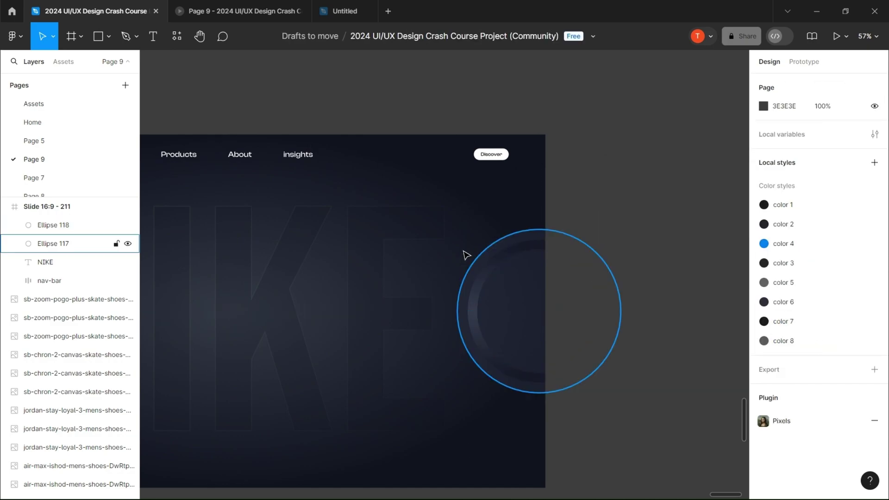
Recolour the outer circle's fill to a more saturated dark blue
scroll(534, 236, "up", 3)
left_click(505, 198)
left_click(763, 316)
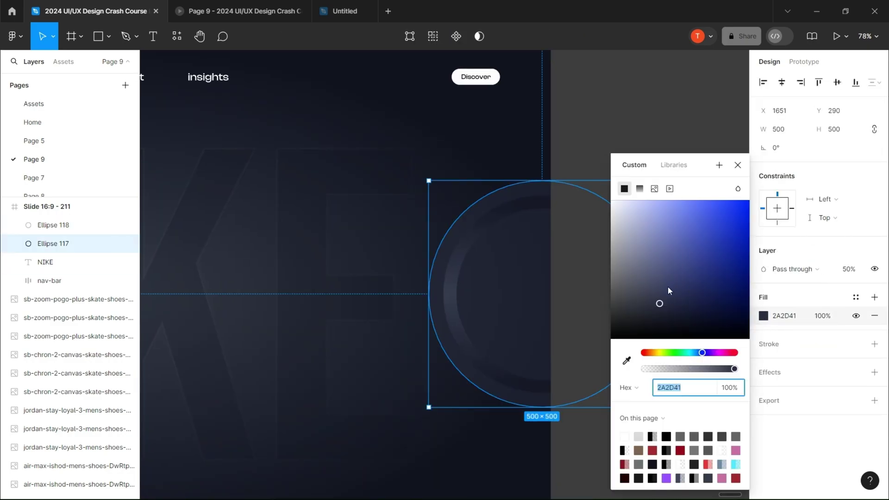
left_click_drag(665, 287, 670, 302)
left_click(652, 119)
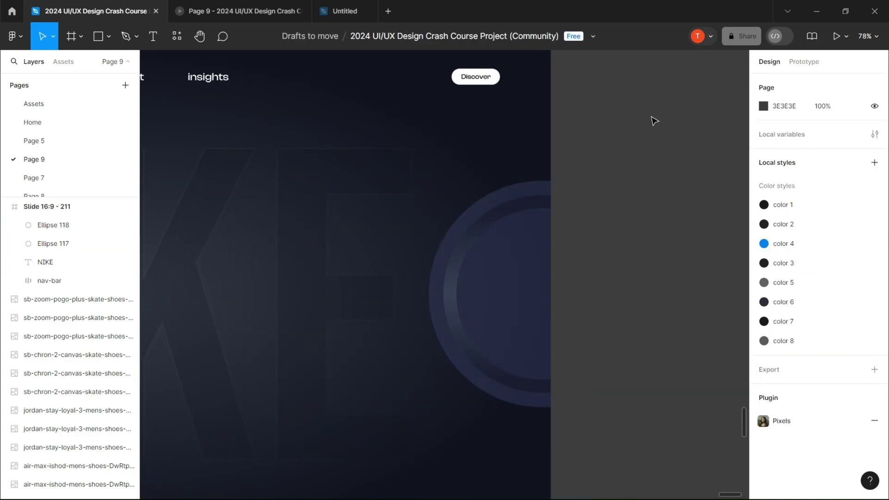
Move the green SB shoe image out of the shoe column towards the slide
scroll(653, 119, "down", 5)
left_click_drag(573, 154, 560, 190)
scroll(560, 190, "down", 3)
left_click_drag(383, 122, 518, 199)
left_click_drag(344, 87, 490, 115)
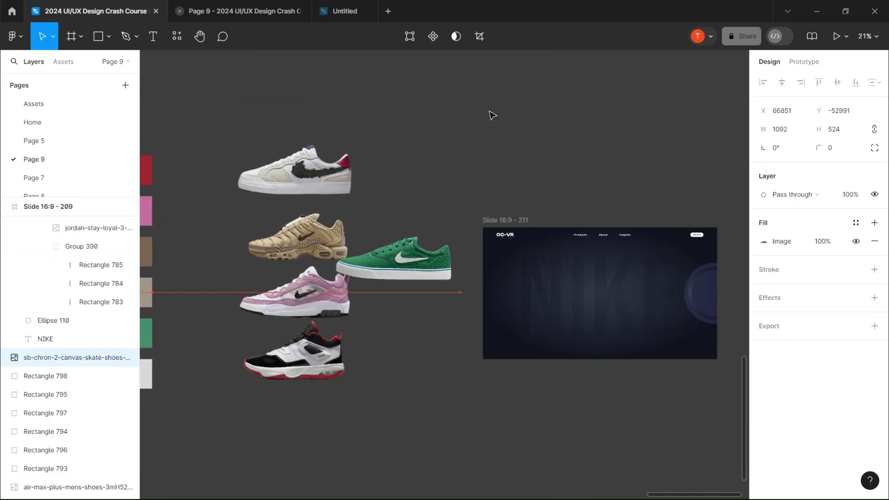
Shift the pink Air Max shoe image slightly towards the slide and move the Jordan shoe image to the empty canvas below the slide
left_click_drag(395, 226, 325, 95)
left_click_drag(240, 167, 290, 169)
left_click_drag(444, 320, 451, 274)
left_click_drag(260, 186, 519, 378)
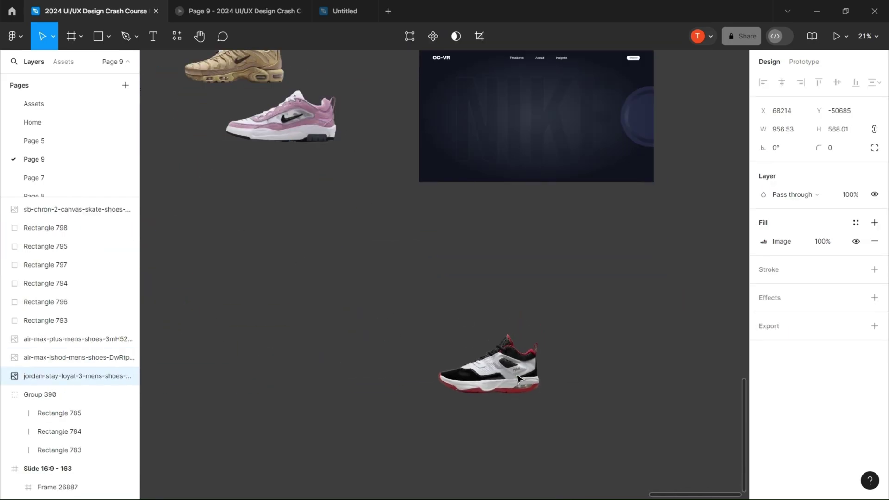
Draw a 116 × 675 bar above the Jordan shoe, duplicate it into three evenly spaced bars 22 apart, and group them
scroll(488, 326, "up", 4)
left_click_drag(495, 246, 526, 427)
left_click_drag(514, 370, 595, 382)
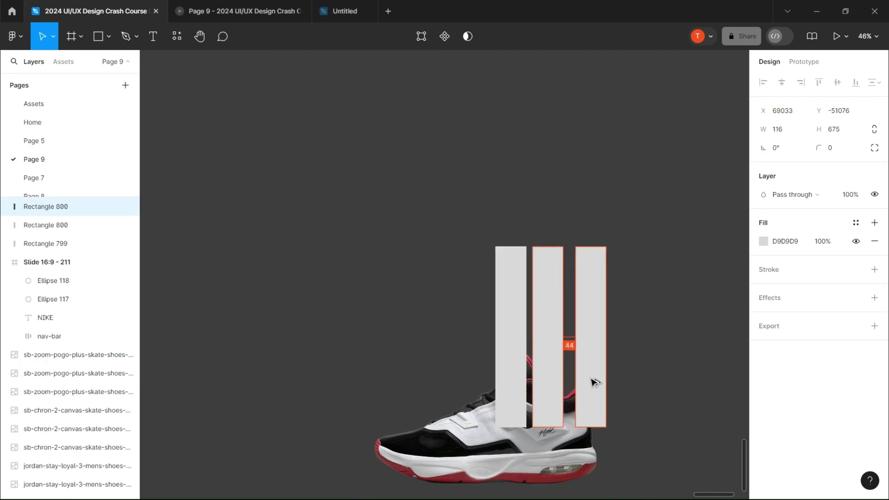
left_click(548, 368, "shift")
left_click(520, 364, "shift")
key("ctrl+g")
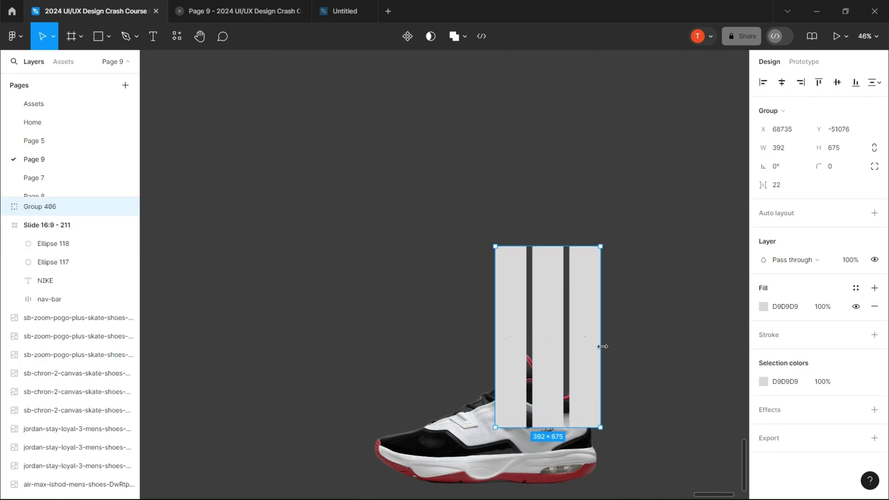
Narrow the bar group to 293 wide to fit the shoe's ankle opening and bring the Jordan shoe in front of it
left_click_drag(601, 345, 584, 347)
left_click_drag(495, 373, 506, 373)
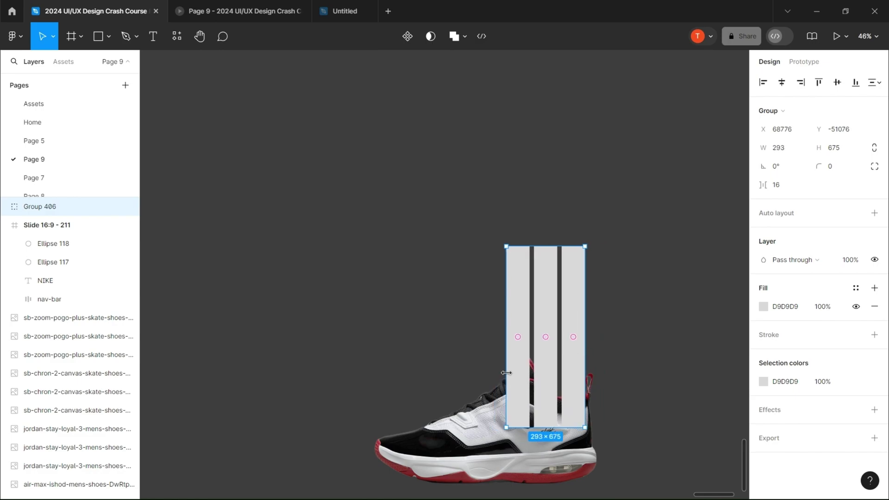
left_click(490, 393)
key("ctrl+]")
Resize the bar group upward to 300 × 837 and shift it slightly to X 68755
left_click(554, 245)
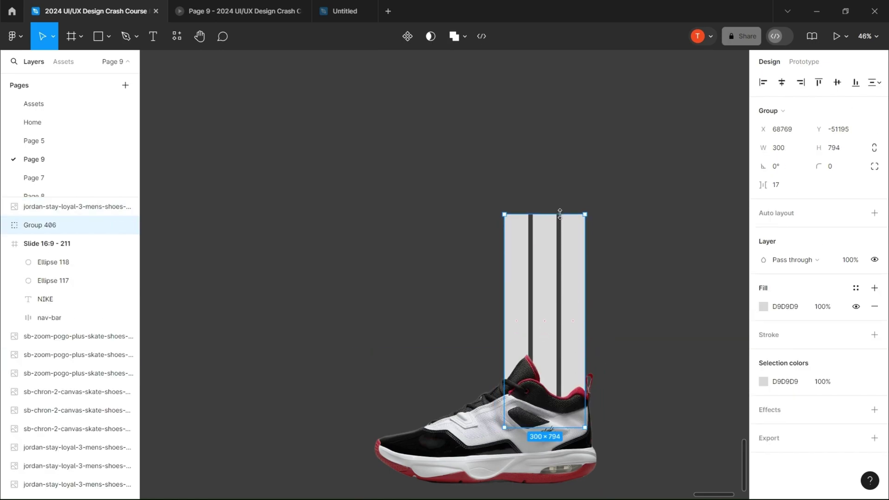
left_click(645, 252)
scroll(646, 251, "down", 1)
left_click_drag(645, 252, 558, 333)
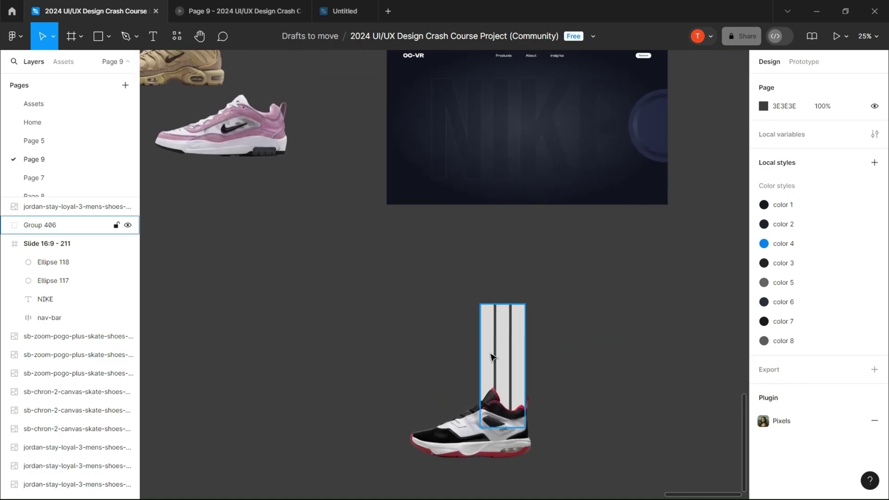
left_click(504, 358)
scroll(510, 359, "up", 2)
left_click_drag(764, 131, 759, 132)
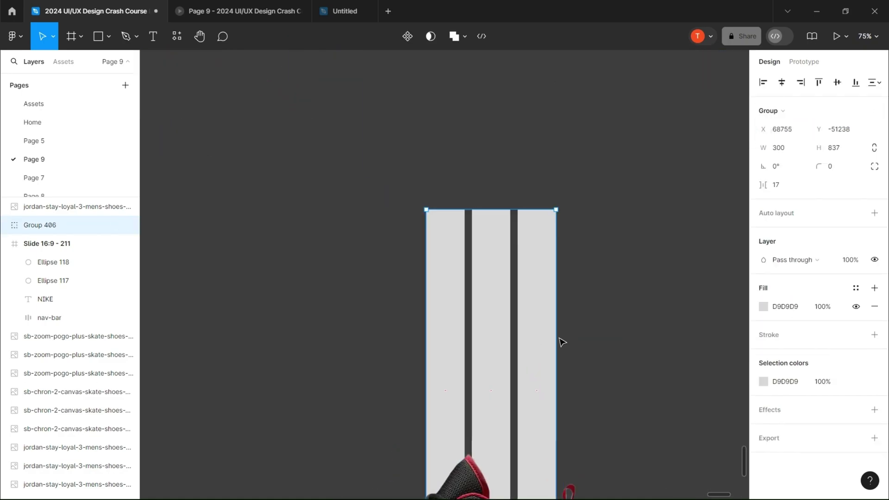
scroll(555, 236, "down", 3)
left_click(617, 235)
scroll(619, 236, "down", 3)
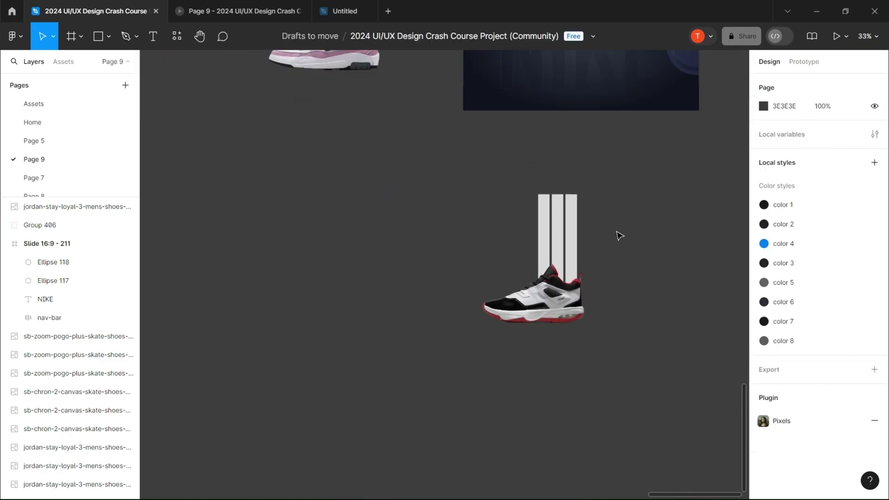
Shift the Jordan shoe to X 68224 and enlarge the bar group behind it to 352 × 893
left_click_drag(619, 236, 596, 322)
scroll(579, 341, "up", 2)
left_click(546, 394)
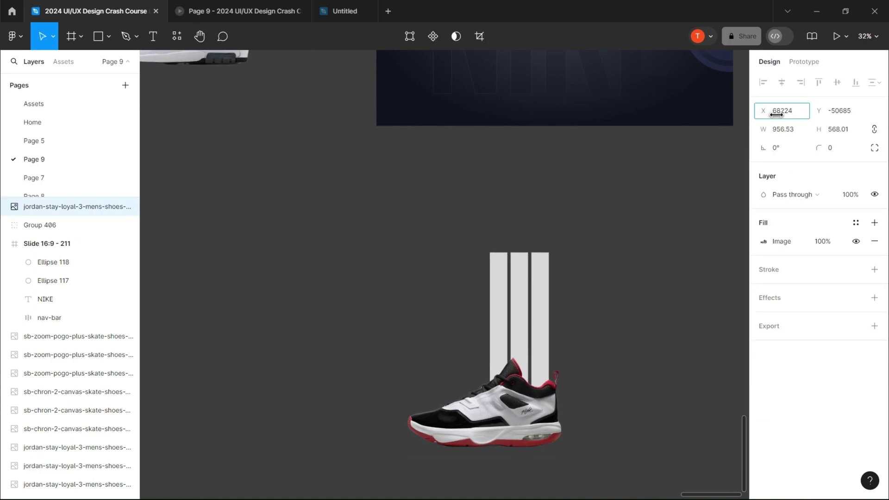
left_click(518, 304)
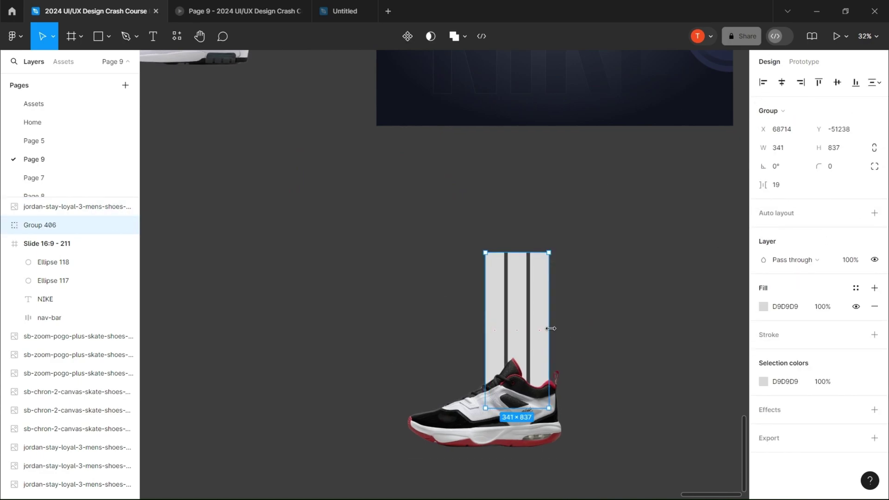
left_click_drag(505, 242, 505, 234)
scroll(698, 339, "down", 4)
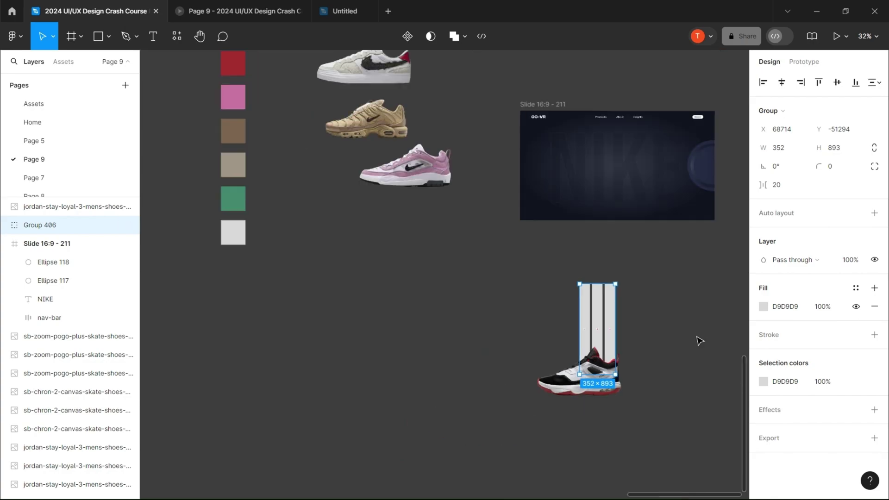
Fill the bar group with red 9D2430 sampled from the palette swatch and place a copy of it beside the Jordan shoe
left_click(763, 307)
left_click(326, 166)
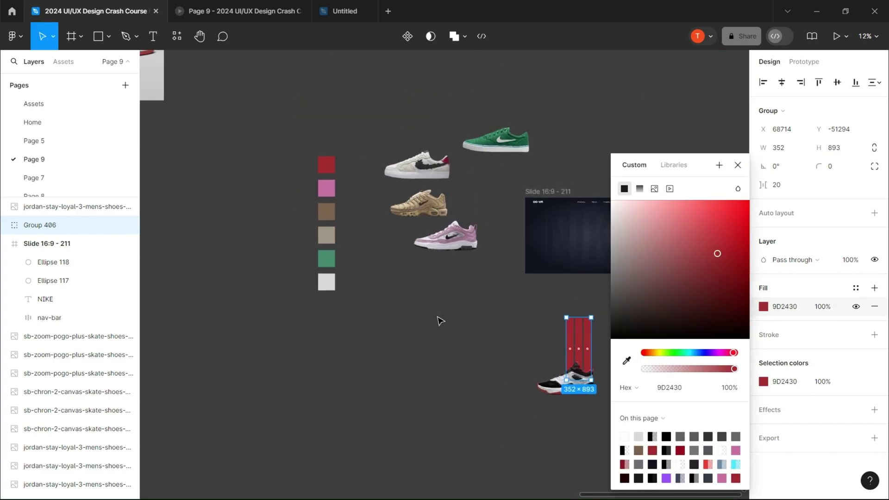
left_click(438, 319)
left_click_drag(578, 344, 480, 345)
Group the Jordan shoe with its red bars and name the group "shoes 1"
left_click_drag(621, 318, 554, 405)
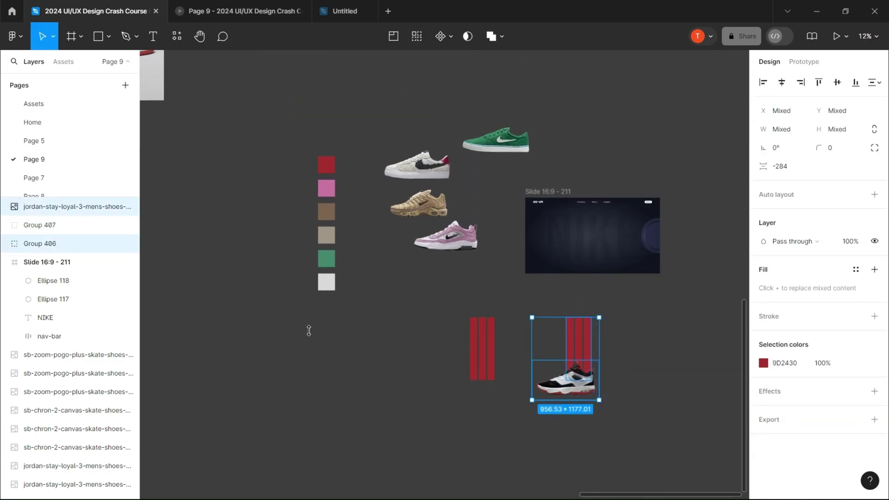
key("ctrl+g")
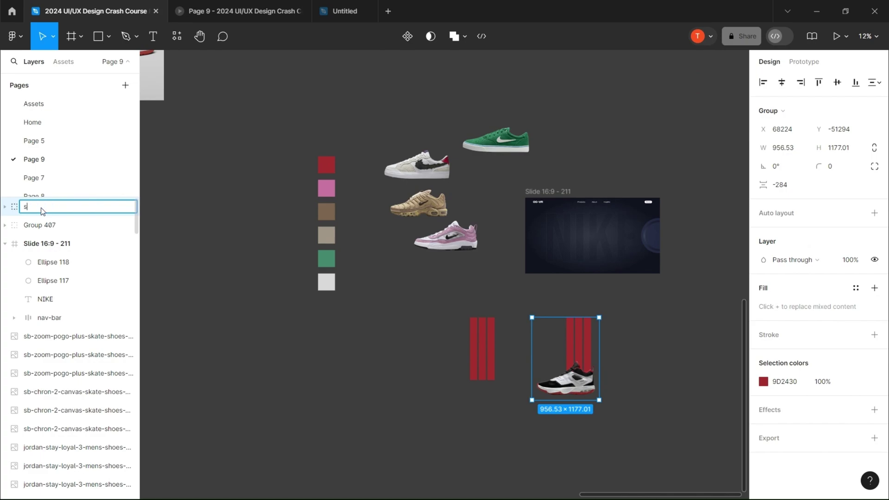
left_click(308, 376)
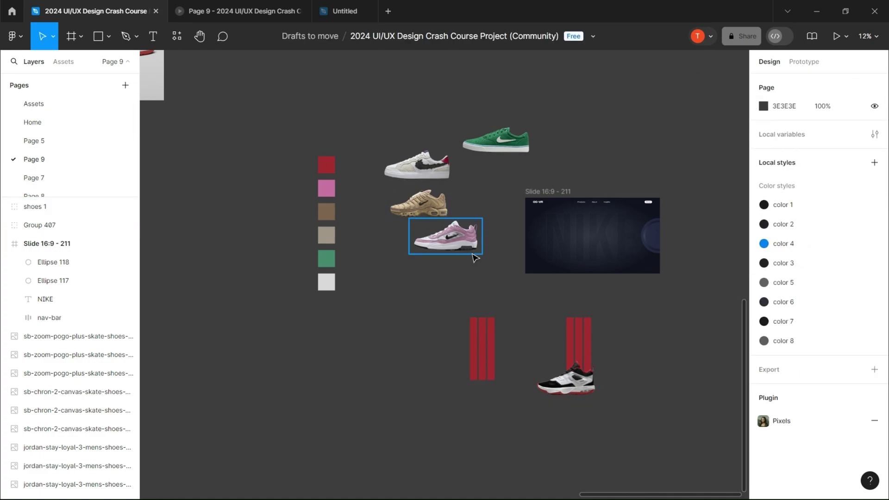
Place the pink Air Max shoe at the foot of the copied red bars and bring it to the front
left_click_drag(472, 252, 495, 380)
key("]")
scroll(490, 361, "up", 1)
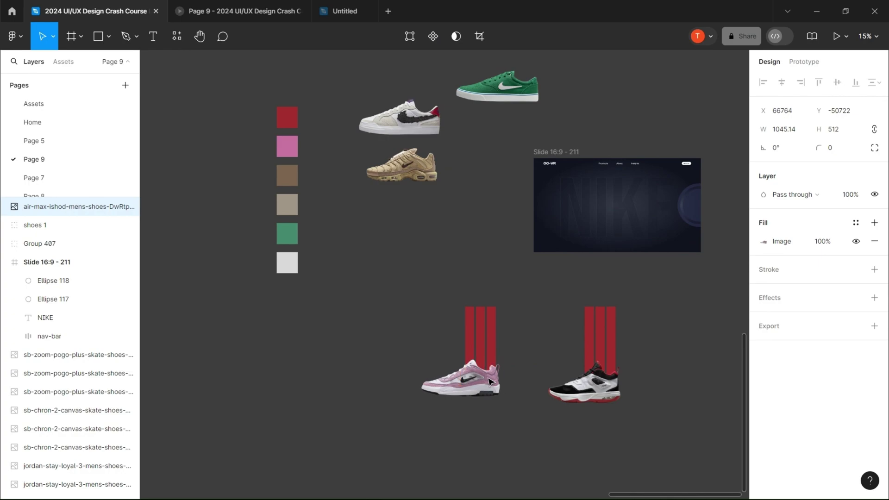
scroll(479, 398, "up", 1)
Set aside a spare copy of the red bars and fill the bars behind the pink shoe with pink C46AA1 from the swatch
left_click_drag(481, 317, 389, 317)
left_click(481, 317)
left_click(763, 307)
left_click(627, 359)
left_click(235, 79)
Group the pink shoe with its bars and name the group "shoes 2"
left_click_drag(536, 322, 469, 397)
key("ctrl+g")
double_click(40, 207)
type("shoes 2")
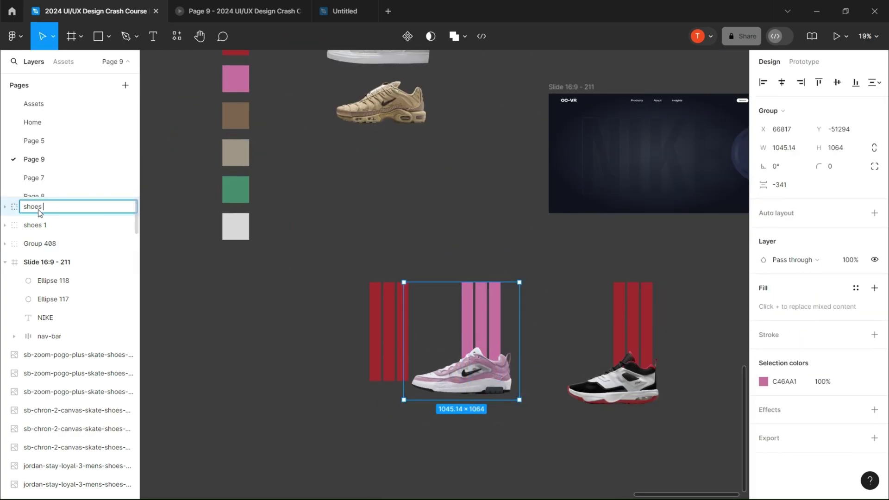
Place the tan Air Max Plus shoe at the foot of the spare red bars and bring it to the front
left_click_drag(369, 104, 363, 365)
scroll(363, 366, "up", 4)
key("]")
Fill the bars behind the tan shoe with brown 7B6451 from the swatch and duplicate the bar group above them
left_click(421, 324)
left_click(763, 306)
left_click(626, 361)
scroll(299, 190, "down", 2)
left_click(231, 87)
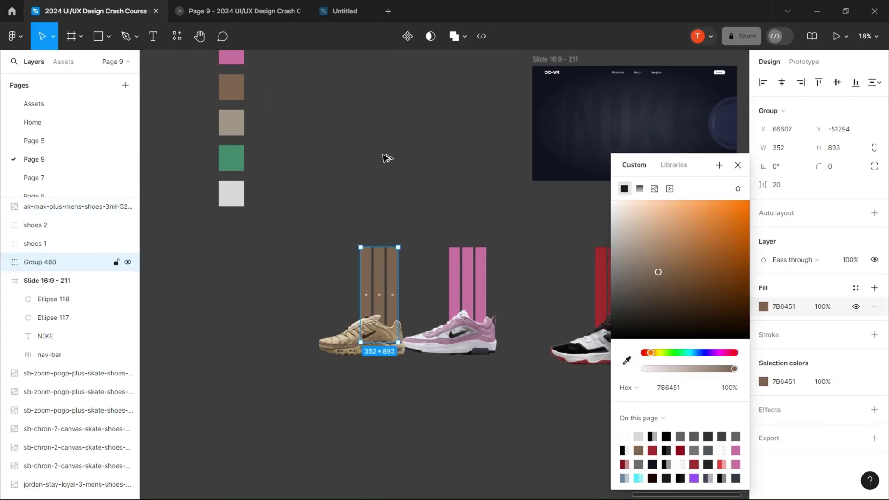
left_click_drag(379, 283, 379, 169, "alt")
Group the tan shoe with its brown bars and name the group "shoe 3"
left_click_drag(301, 289, 375, 341)
key("ctrl+g")
double_click(52, 209)
type("shoe 3")
left_click(292, 185)
scroll(391, 182, "up", 2)
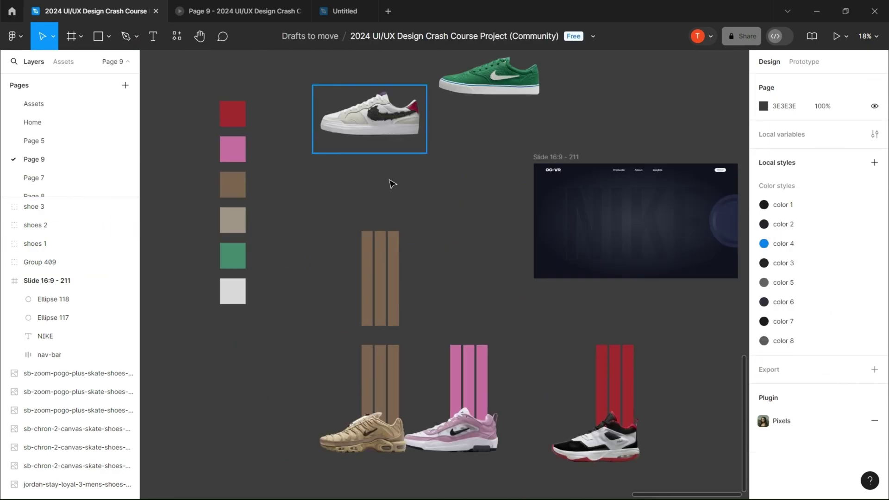
Place the white SB shoe at the foot of the spare brown bars and bring it to the front
scroll(383, 316, "up", 4)
key("]")
left_click_drag(392, 127, 350, 351)
left_click_drag(309, 330, 309, 341)
scroll(409, 268, "down", 3)
Fill the bars behind the white shoe with the grey-beige swatch colour and place a copy of them near the slide
left_click(409, 267)
left_click(763, 306)
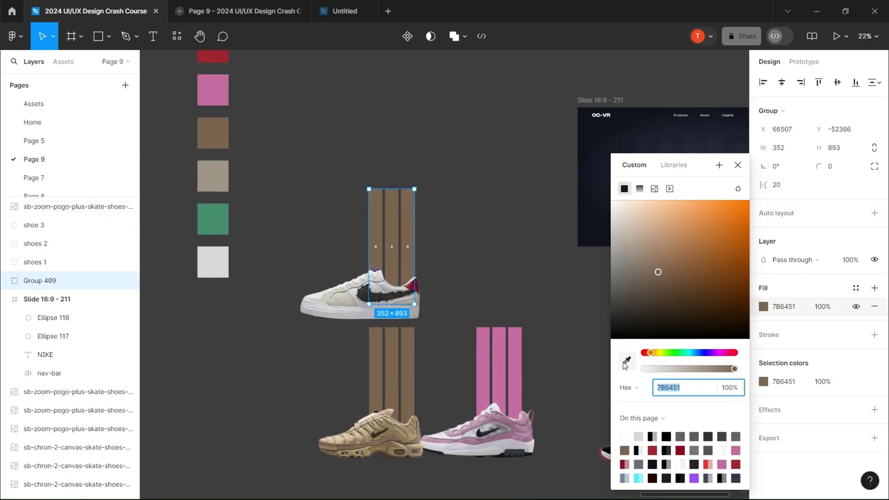
left_click(212, 176)
left_click_drag(392, 236, 522, 121, "alt")
Group the white shoe with its grey-beige bars and name the group "shoe 4"
key("ctrl+g")
double_click(54, 207)
type("shoe 4")
Place the green SB shoe at the foot of the spare grey-beige bars and bring it to the front
left_click_drag(417, 139, 424, 294)
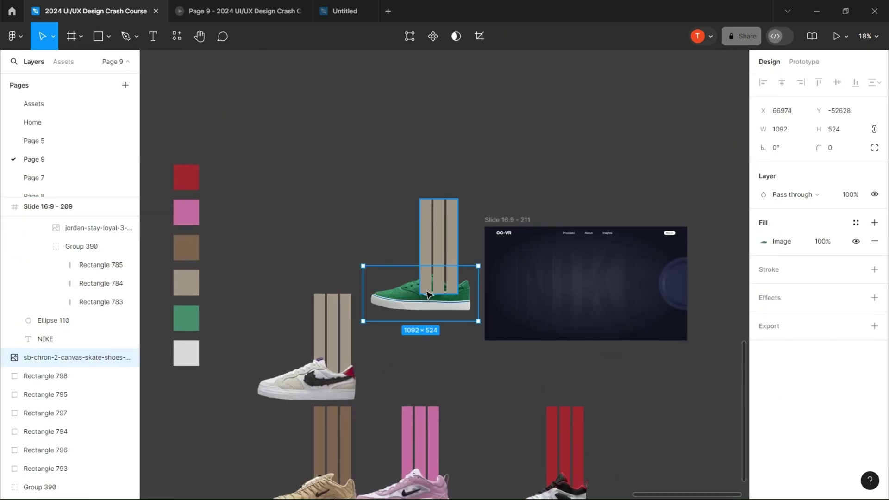
scroll(425, 293, "up", 2)
key("]")
Fill the bars behind the green shoe with green 49906F from the swatch and group them with the shoe as "shoe 5"
left_click(454, 262)
left_click(763, 306)
left_click(626, 360)
scroll(341, 202, "down", 4)
left_click(248, 228)
left_click(70, 207, "shift")
key("ctrl+g")
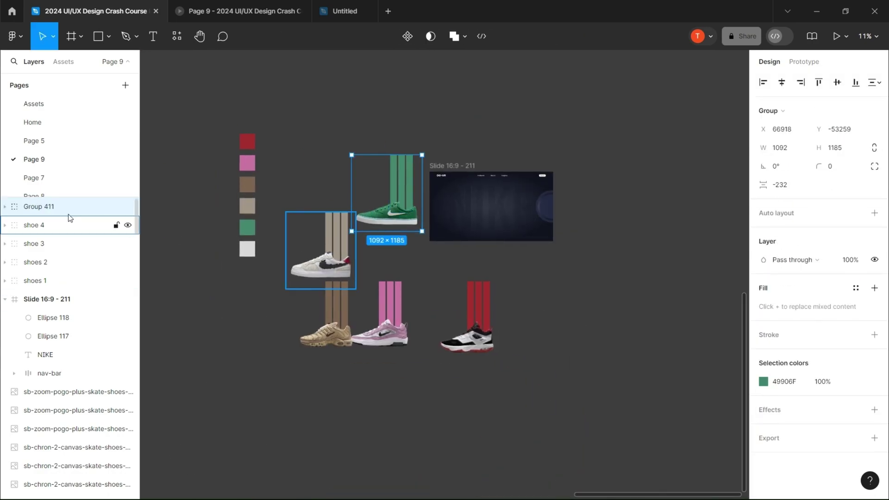
Stack the five shoe groups in one vertical column, wrap them in a frame, and name the frame "shoes"
left_click_drag(468, 350, 476, 393)
left_click(389, 335, "shift")
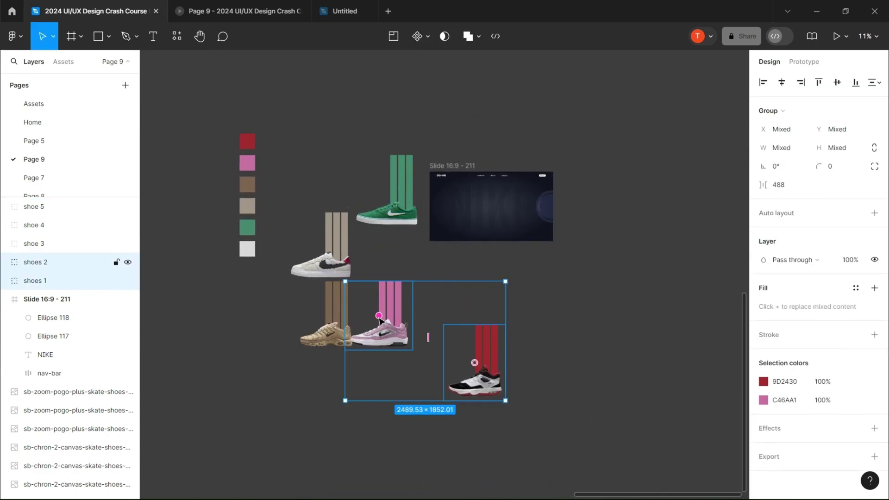
left_click(339, 331, "shift")
left_click(342, 268, "shift")
left_click(401, 199, "shift")
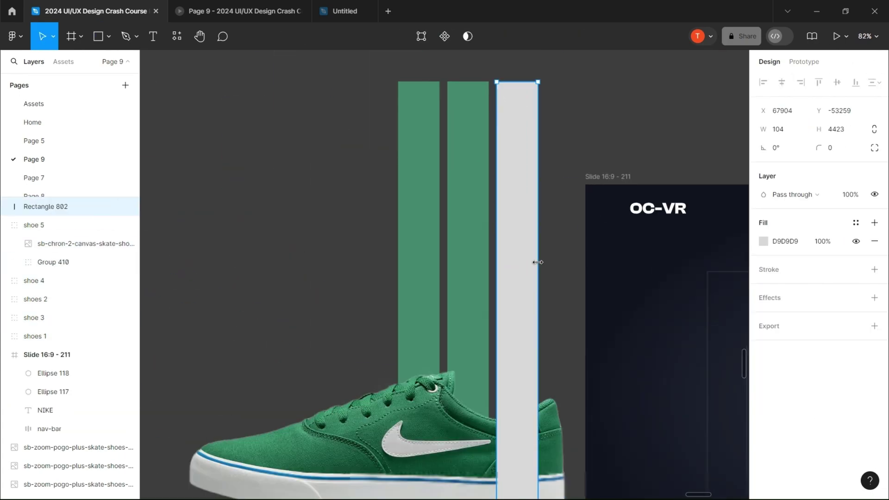
double_click(482, 86)
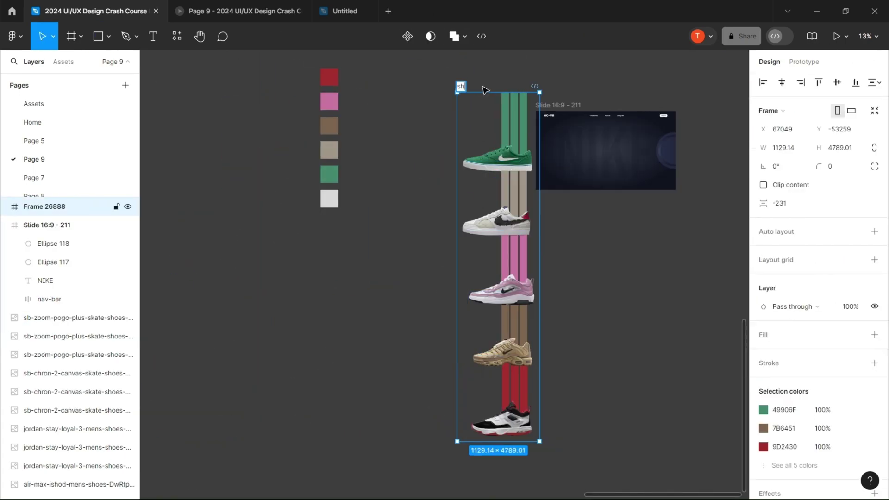
Place the shoes frame on the slide at X 318, Y -3909 with the Jordan shoe showing, and bring the nav-bar in front of it
left_click_drag(513, 384, 581, 148)
scroll(621, 124, "up", 7)
left_click_drag(608, 190, 595, 189)
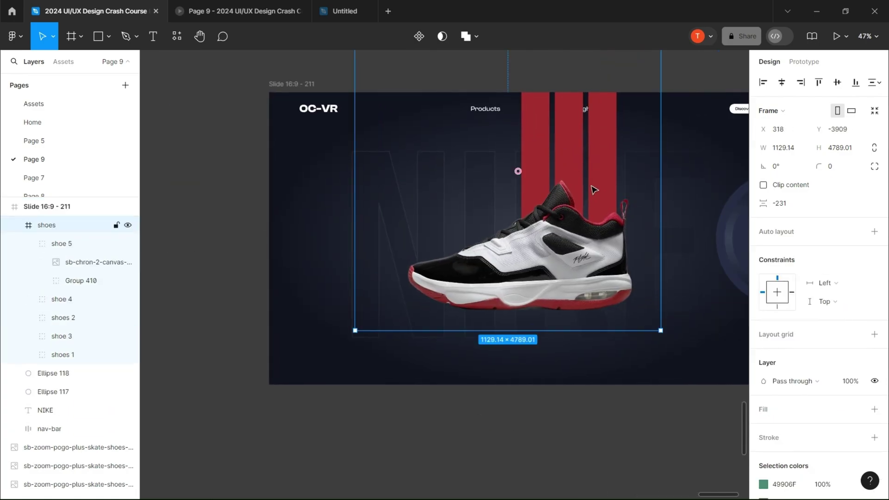
left_click(329, 117)
key("]")
left_click(625, 274)
Place a duplicate of the shoes frame on the empty canvas beside the slide
scroll(597, 220, "down", 7)
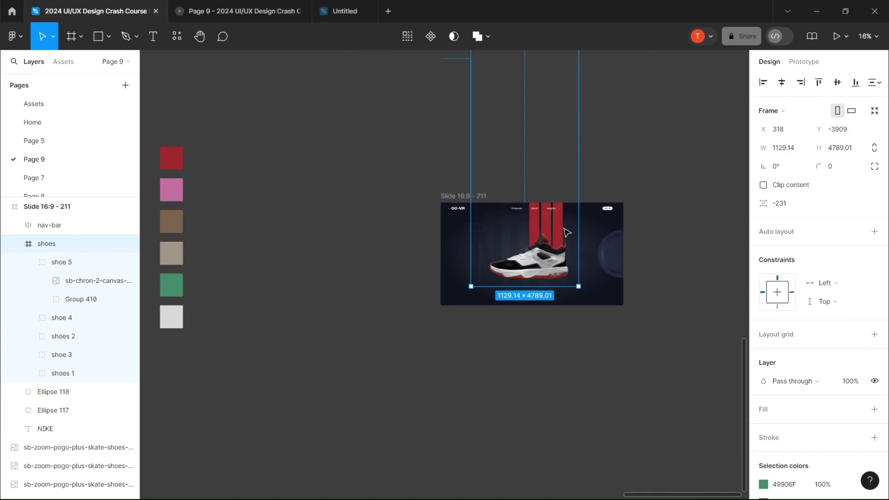
scroll(567, 232, "down", 3)
left_click_drag(553, 249, 679, 337)
Rotate the Jordan shoe image on the slide to 21° and reposition it slightly under its red bars
scroll(560, 236, "up", 5)
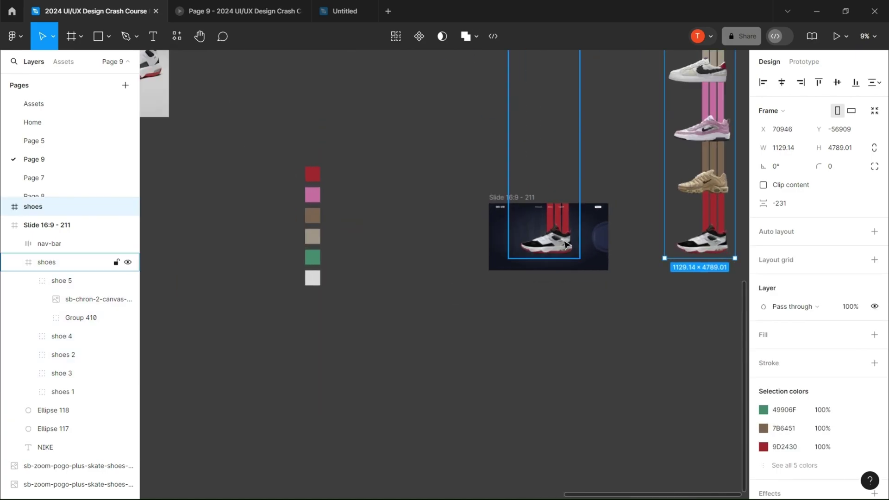
double_click(528, 268)
double_click(553, 231)
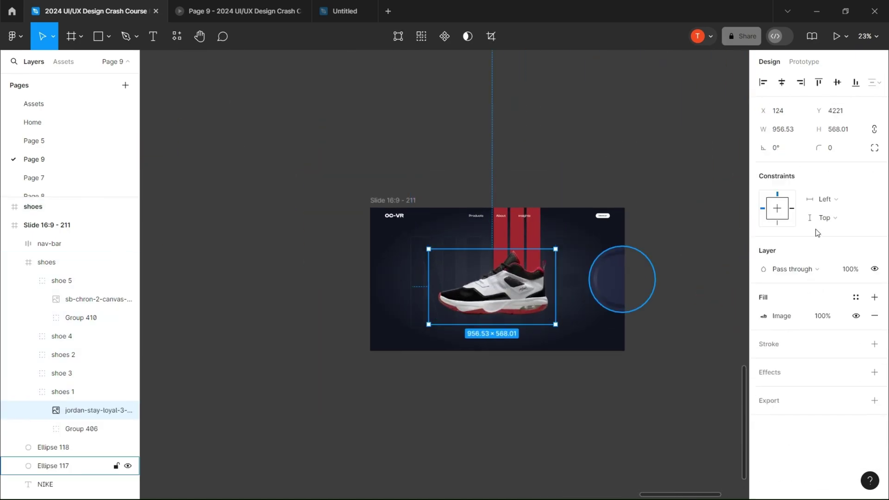
left_click_drag(763, 148, 739, 149)
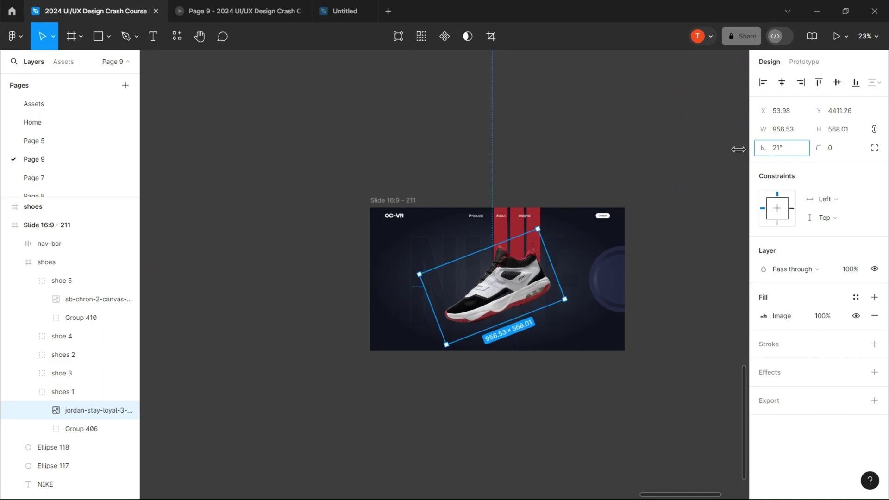
left_click_drag(524, 299, 530, 301)
left_click(500, 138)
scroll(502, 172, "down", 5)
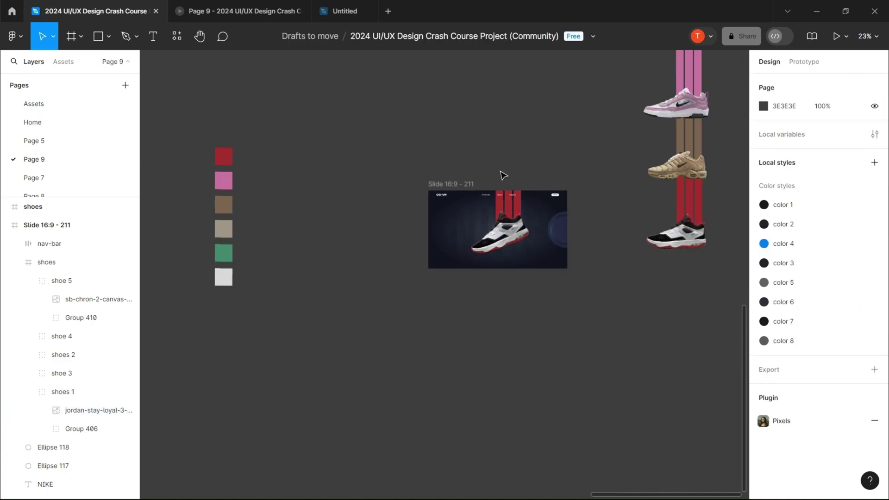
Shift the "shoes 1" group slightly on the slide to X 17, Y 3601
left_click_drag(503, 174, 501, 216)
scroll(501, 215, "up", 2)
left_click_drag(471, 249, 425, 216)
scroll(429, 231, "up", 2)
left_click(483, 252)
left_click_drag(484, 252, 477, 250)
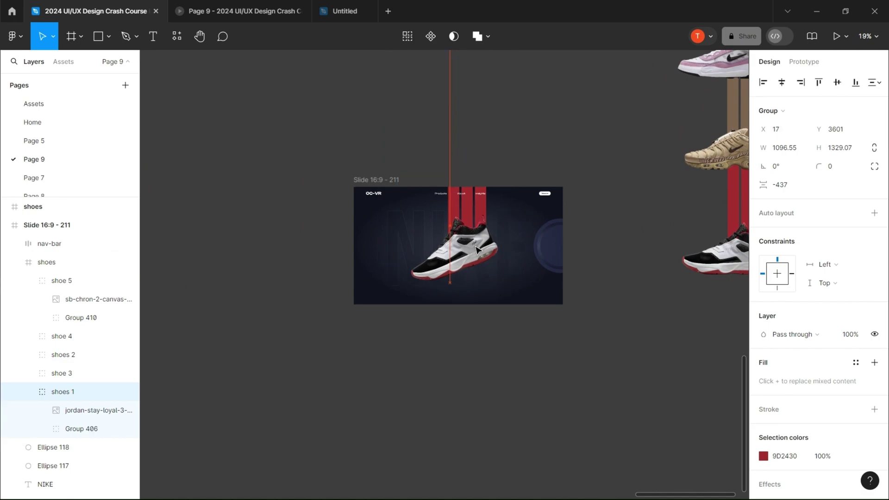
key("Escape")
Draw a 98 × 152 rectangle at the slide's edge just above the decorative wheel
scroll(573, 220, "up", 10)
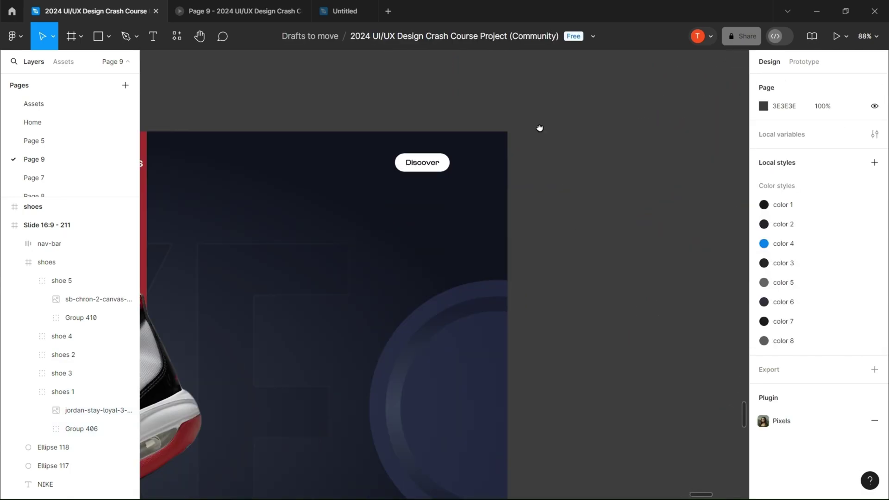
scroll(561, 121, "up", 2)
left_click_drag(523, 151, 570, 215)
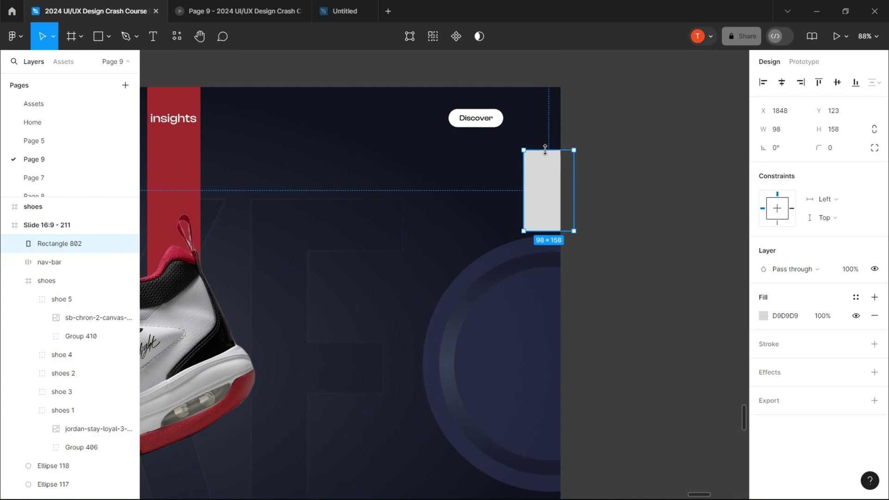
scroll(534, 194, "down", 3)
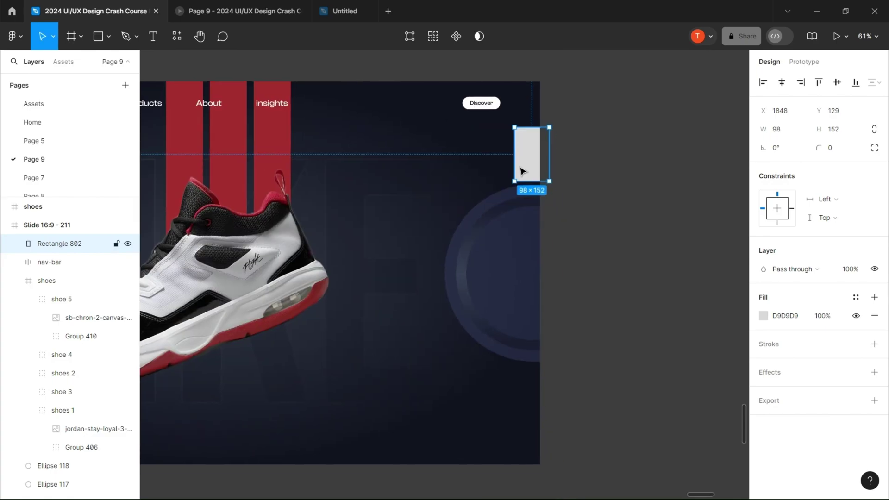
Copy the rectangle to the space below and beside the wheel, rotating the side one to 90° and duplicating it higher up
left_click_drag(526, 173, 410, 274)
left_click(782, 149)
type("90")
key("Return")
scroll(423, 275, "up", 3)
left_click_drag(431, 273, 440, 149)
Fine-tune the placement of the rotated rectangles beside the wheel by stepping up the X position of one of them
left_click(472, 272, "shift")
left_click(776, 168)
left_click(416, 272)
left_click(779, 111)
key("Up")
key("Up")
key("Up")
key("Up")
key("Up")
key("Up")
key("Up")
key("Up")
key("Up")
key("Up")
key("Up")
key("Up")
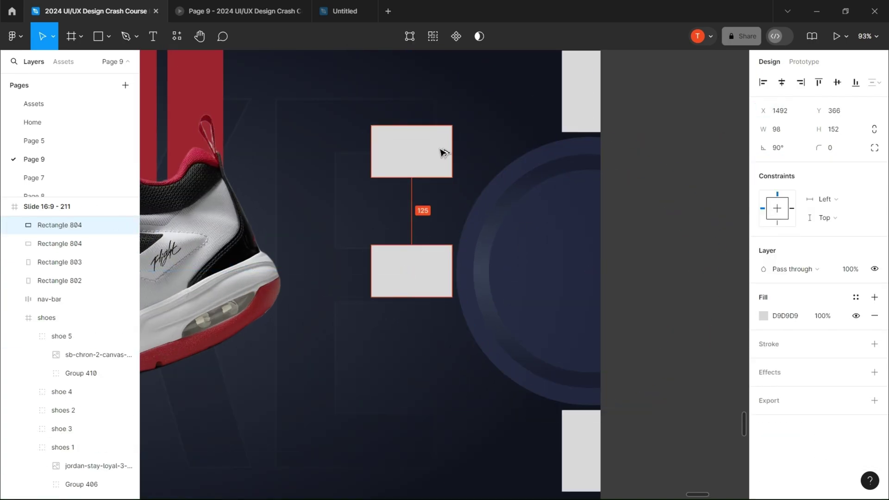
Rotate the upper rectangle beside the wheel to 48.71° and place a copy below the horizontal rectangle with its angle negated
left_click_drag(373, 116, 406, 99)
left_click_drag(421, 159, 464, 383)
scroll(477, 226, "down", 2)
left_click(774, 149)
key("Left")
type("-")
key("Return")
left_click(629, 327)
scroll(439, 258, "down", 3)
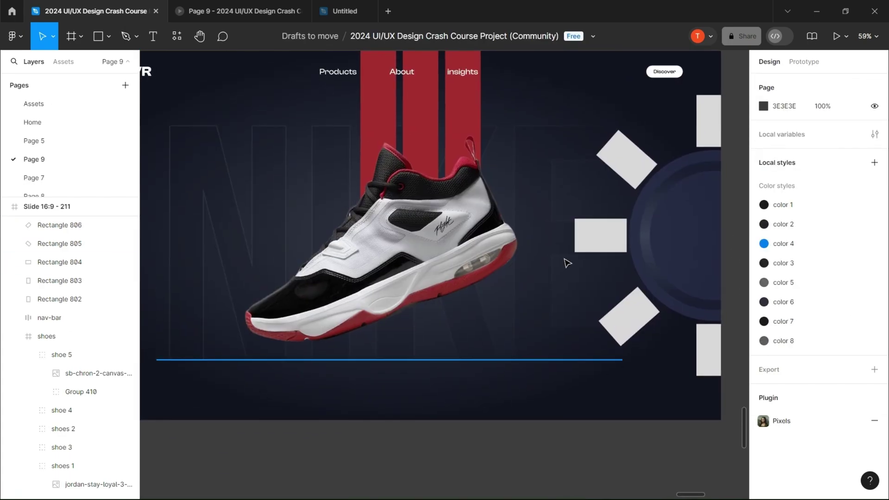
Give the horizontal rectangle level with the wheel's center a red linear gradient fill that fades to 0% opacity
left_click(597, 236)
left_click(763, 316)
left_click(639, 188)
left_click(658, 298)
left_click(513, 451)
left_click(711, 316)
type("0")
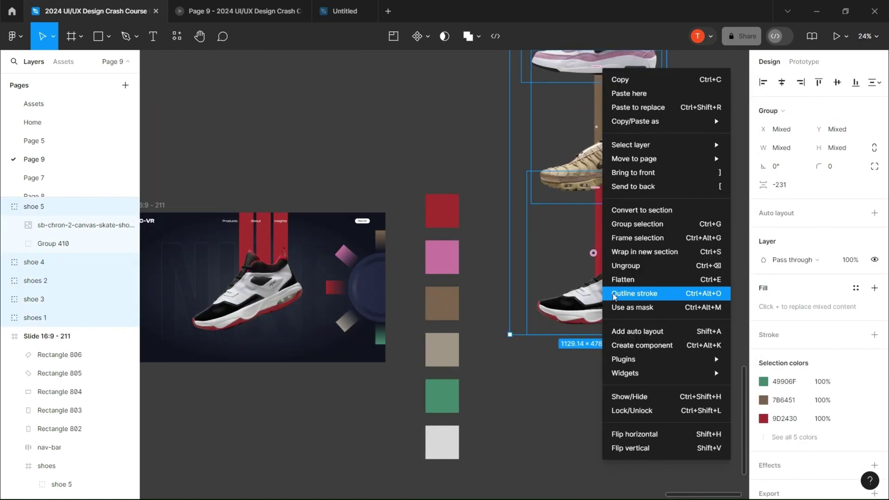
Ungroup the copied shoe groups in the column outside the slide and select their shoe images together
left_click(623, 265)
left_click(616, 303)
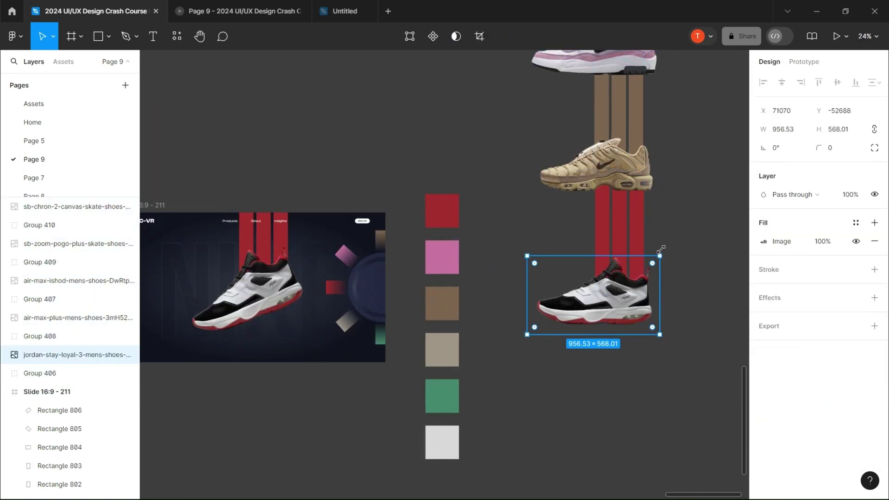
left_click(616, 169, "shift")
scroll(634, 198, "right", 5)
scroll(634, 199, "up", 4)
left_click(414, 208, "shift")
left_click(423, 88, "shift")
scroll(465, 156, "down", 3)
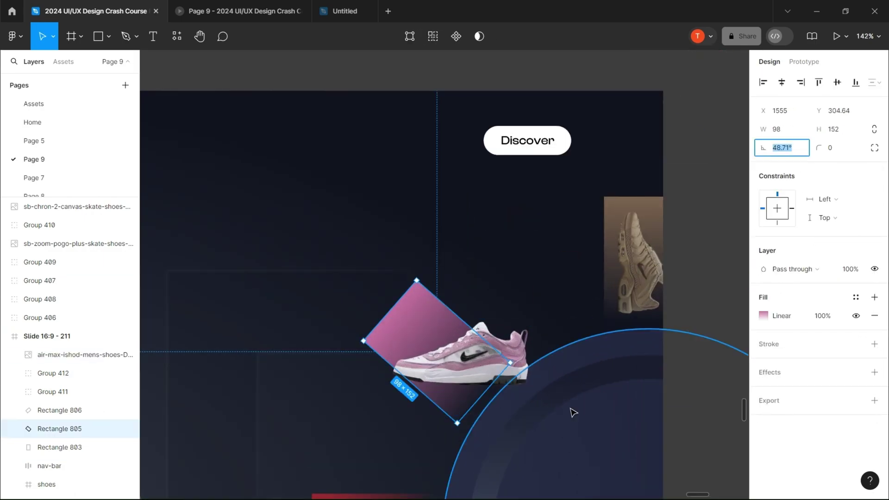
Move, rotate and scale the pink shoe image to fit diagonally over the pink gradient rectangle
scroll(479, 311, "up", 2)
left_click_drag(479, 311, 457, 312)
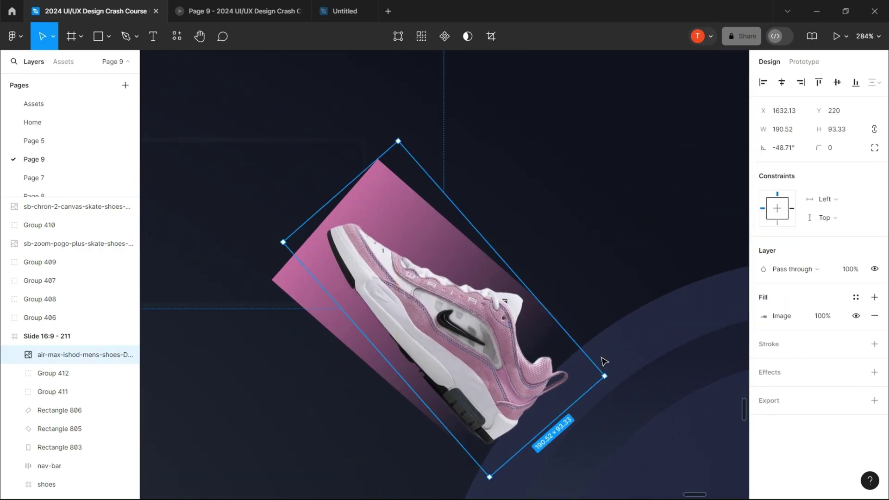
left_click_drag(606, 366, 614, 352)
left_click_drag(375, 150, 382, 165)
left_click_drag(468, 366, 457, 358)
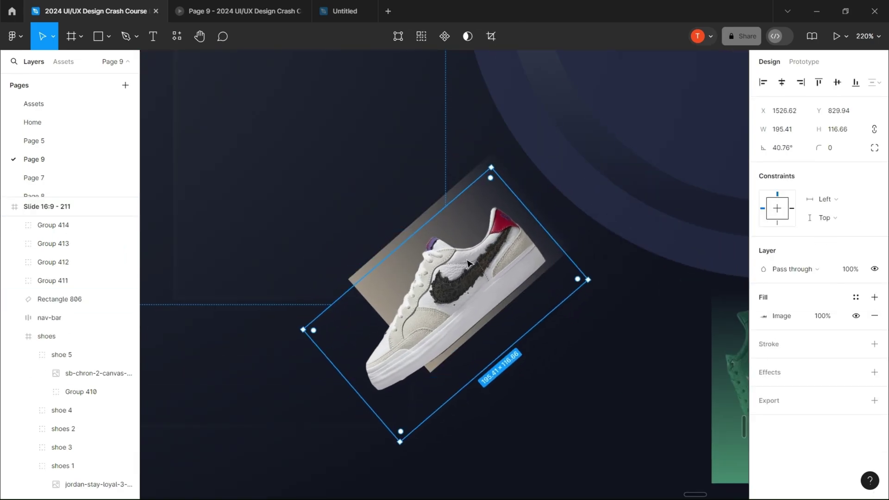
Center the white skate shoe image on the beige gradient rectangle and set its opacity to 50%
left_click_drag(468, 264, 469, 213)
left_click_drag(491, 116, 494, 159)
key("5")
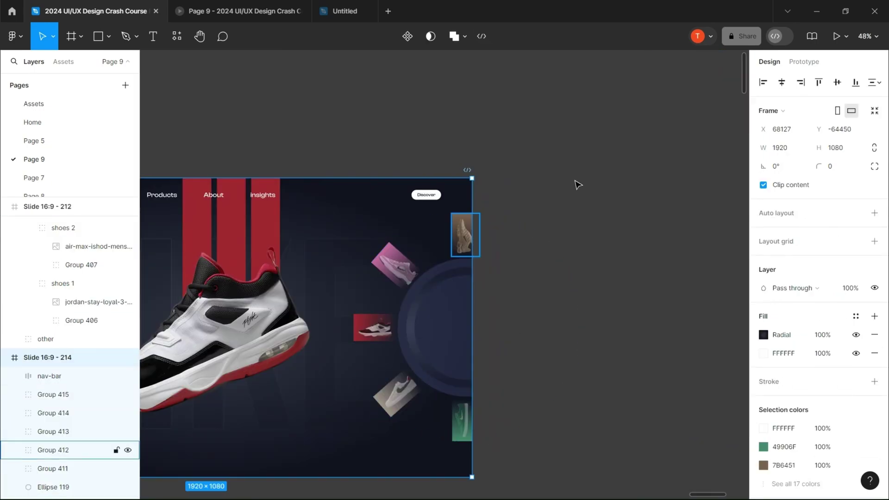
Turn off content clipping on Slide 16:9 - 214, move the beige shoe tile diagonally across the wheel and rotate it to -171°
left_click(762, 185)
left_click(396, 394)
scroll(395, 394, "up", 3, "ctrl")
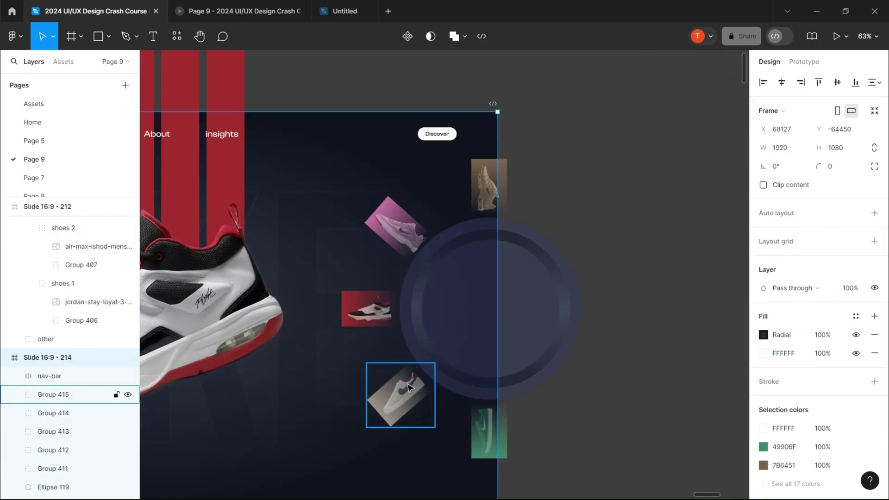
left_click_drag(401, 381, 560, 199)
left_click_drag(765, 164, 787, 160)
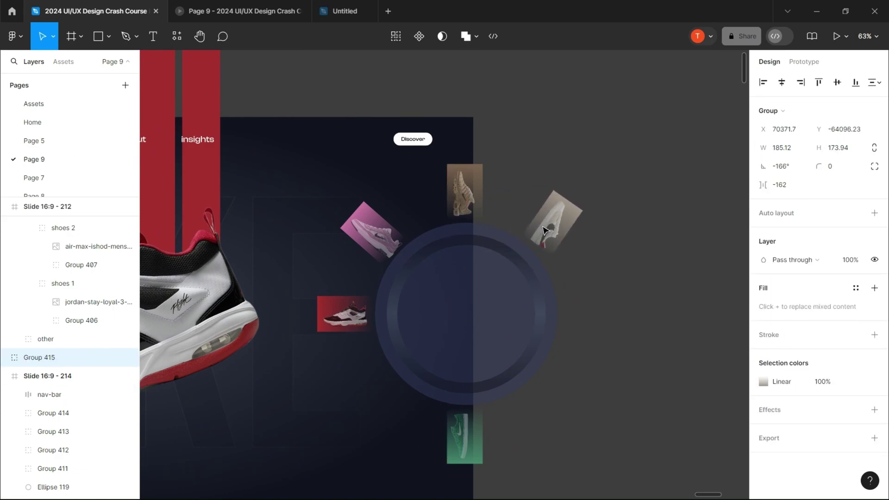
scroll(545, 230, "up", 5, "ctrl")
left_click_drag(782, 167, 774, 167)
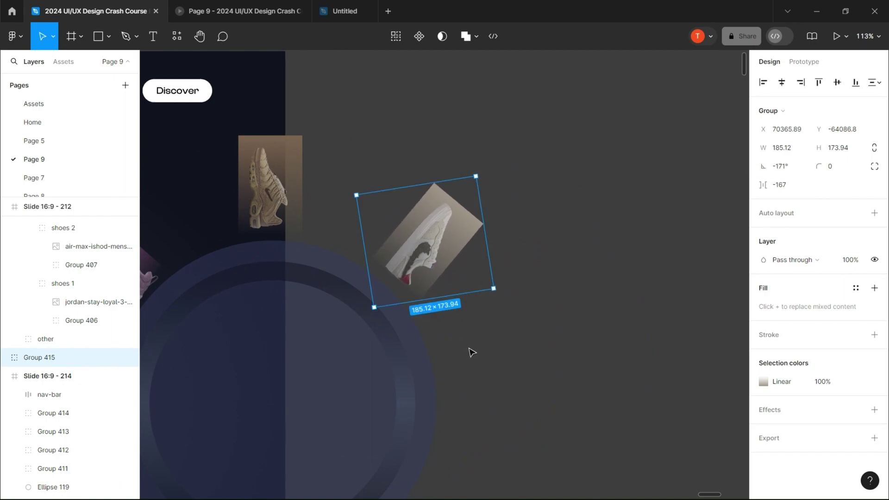
Move the green shoe tile to the wheel's side opposite the red tile, rotate it to 90° and compare their alignment
scroll(470, 353, "down", 4, "ctrl")
scroll(470, 353, "down", 3)
left_click_drag(381, 375, 520, 226)
left_click_drag(763, 166, 659, 179)
scroll(588, 250, "up", 3, "ctrl")
left_click_drag(605, 282, 728, 298)
mouse_move(611, 222)
left_mouse_down()
mouse_move(617, 232)
mouse_move(613, 225)
left_mouse_up()
left_click(204, 237, "shift")
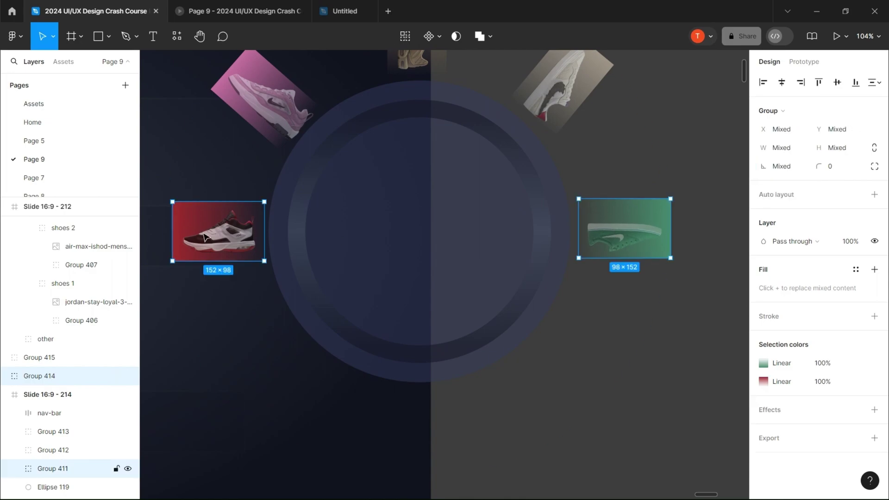
key("Escape")
Move the beige and green shoe tile groups into Slide 16:9 - 214, just above the shoes frame in the layer order
scroll(597, 245, "down", 5, "ctrl")
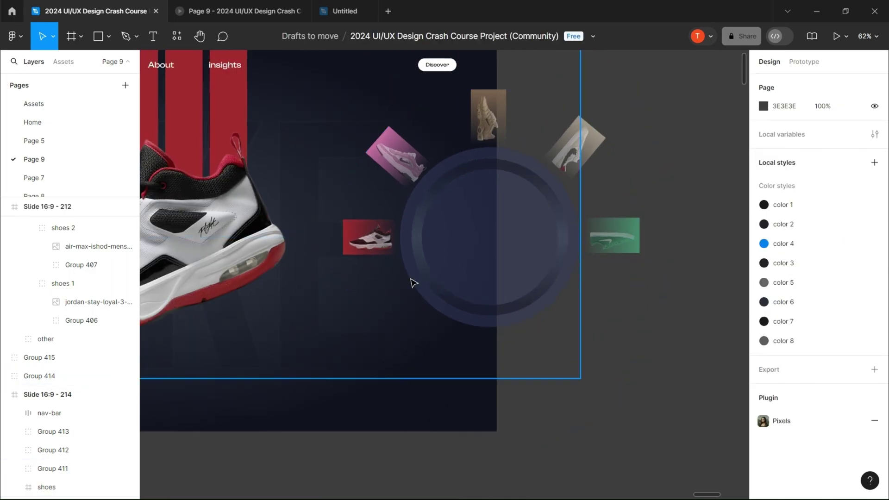
left_click(563, 184)
left_click(618, 245, "shift")
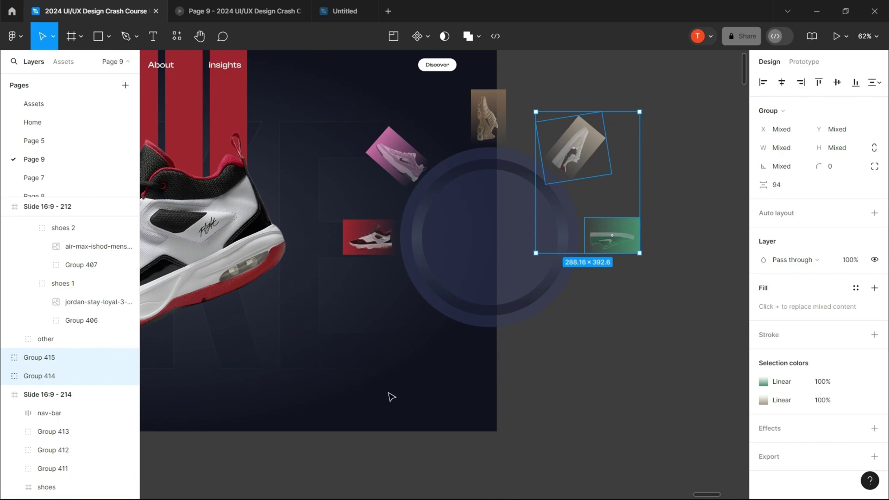
scroll(388, 397, "down", 5, "ctrl")
scroll(388, 396, "up", 5)
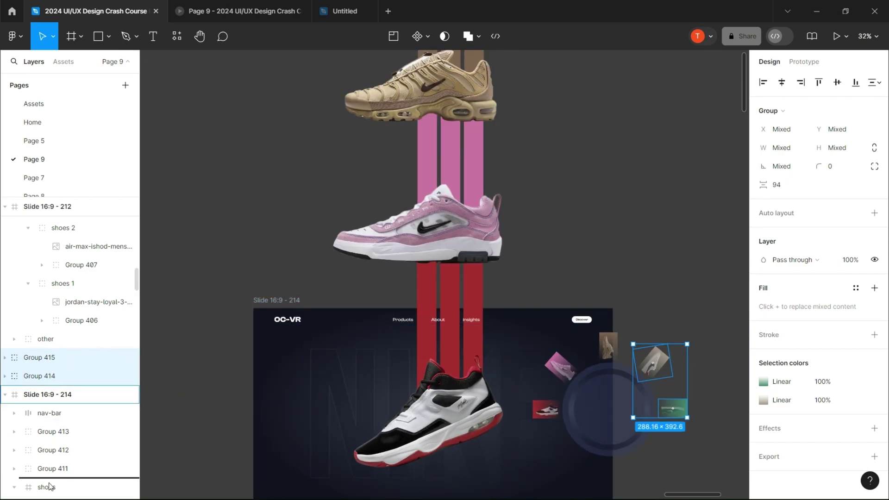
left_click_drag(49, 483, 50, 482)
left_click_drag(299, 355, 198, 221)
Check the placement and layer of each shoe tile around the wheel one after another
scroll(597, 260, "up", 5, "ctrl")
left_click(591, 258)
left_click(371, 150)
left_click(518, 297)
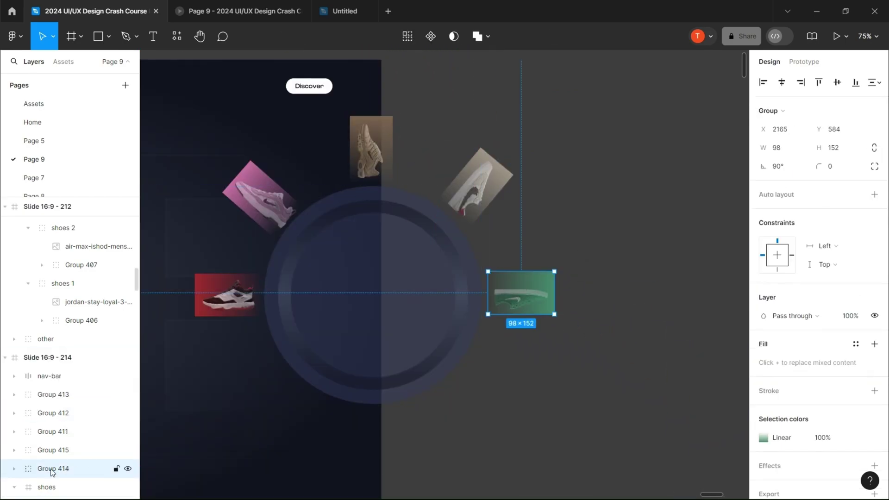
left_click(53, 413)
left_click(52, 394)
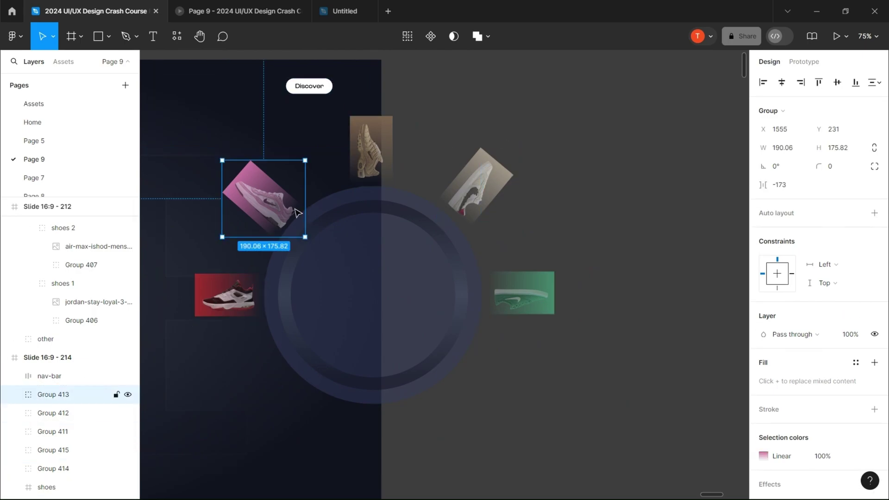
left_click(370, 148)
left_click(476, 186)
left_click(522, 293)
Enlarge Ellipse 117 in the "other" group to 818 × 818 from its center so it encloses the shoe tiles
left_click(297, 367)
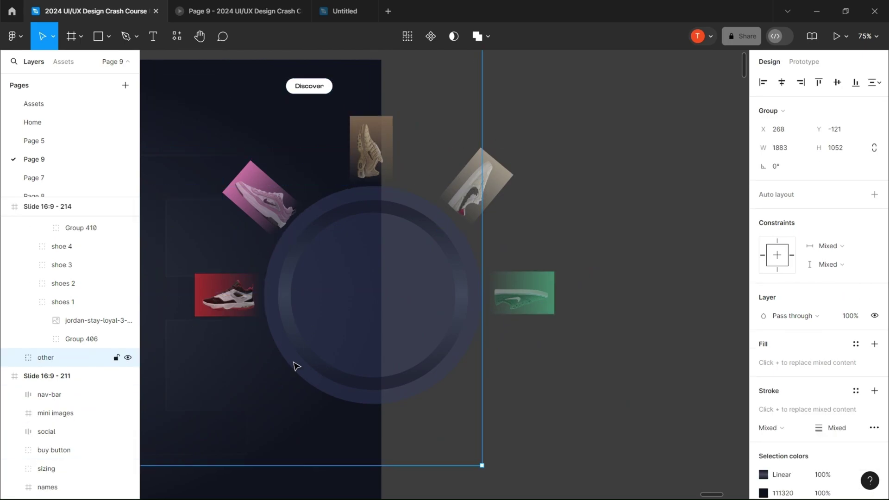
double_click(296, 367)
left_click_drag(264, 403, 194, 445)
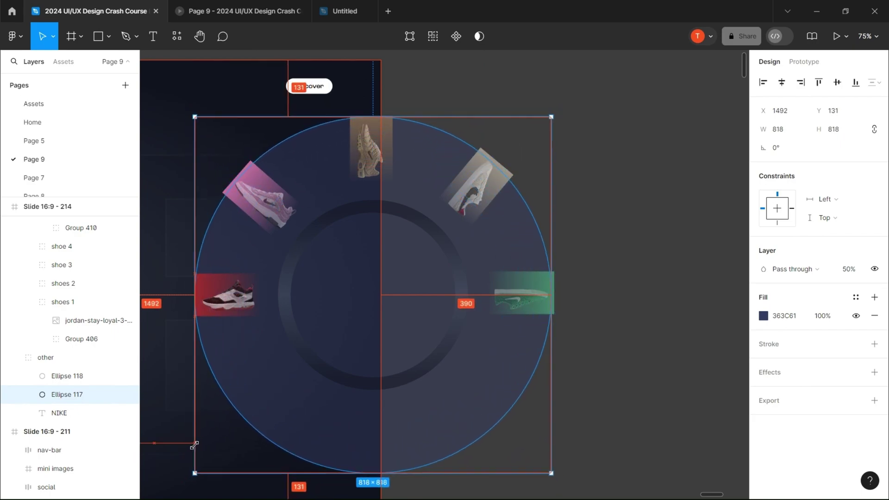
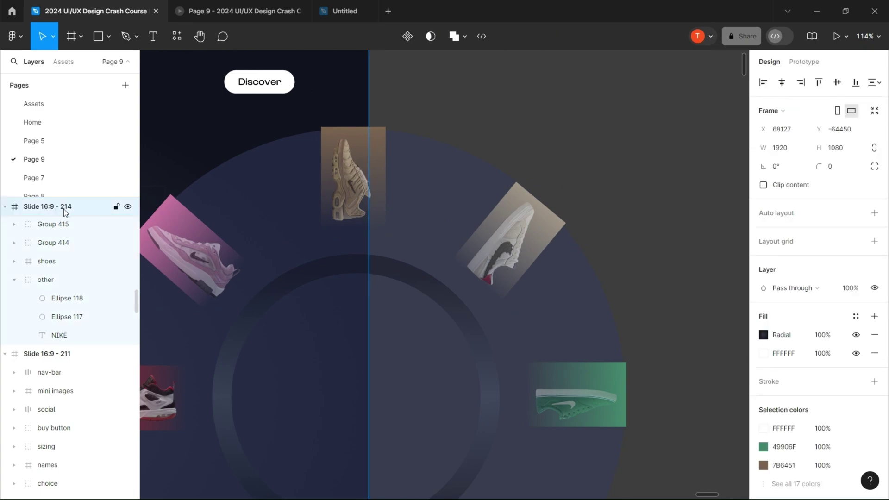
Move Ellipse 117 out of the "other" group on Slide 16:9 - 214, placing it directly beneath the shoes frame
scroll(130, 212, "down", 5)
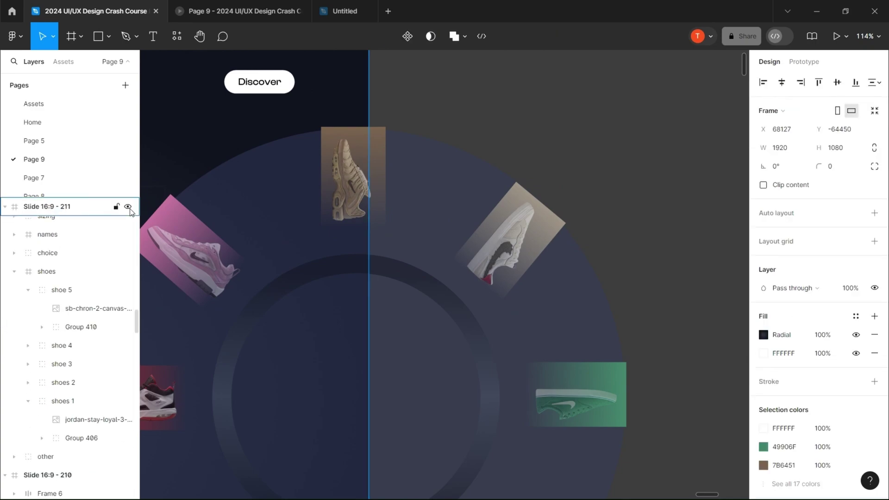
left_click(238, 131)
scroll(250, 141, "down", 6)
scroll(296, 182, "left", 7)
left_click(299, 179)
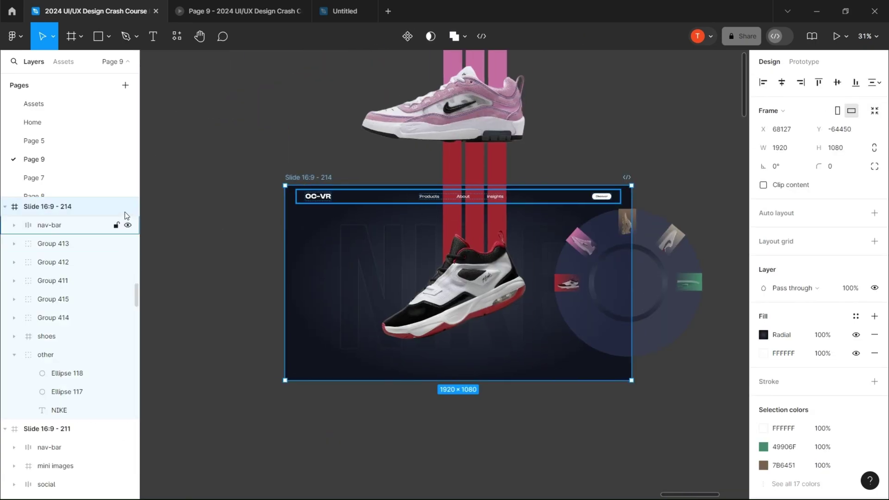
scroll(440, 217, "right", 4)
scroll(419, 259, "up", 3)
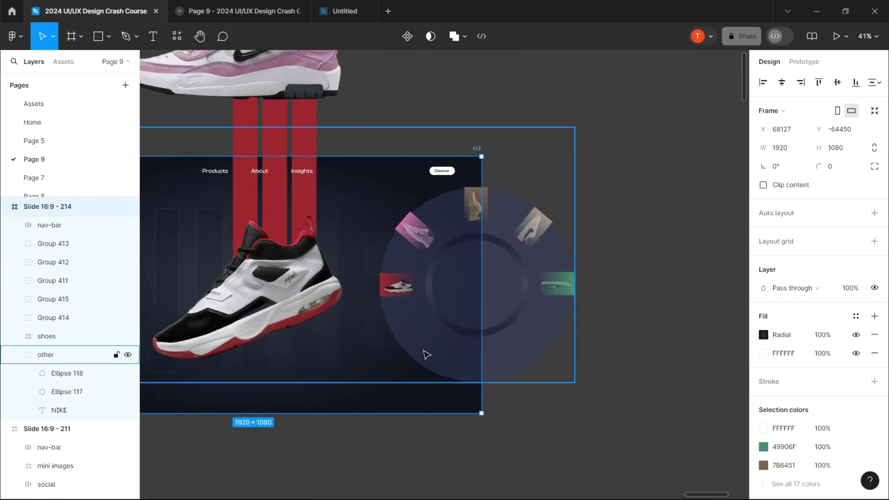
left_click(532, 359)
double_click(531, 359)
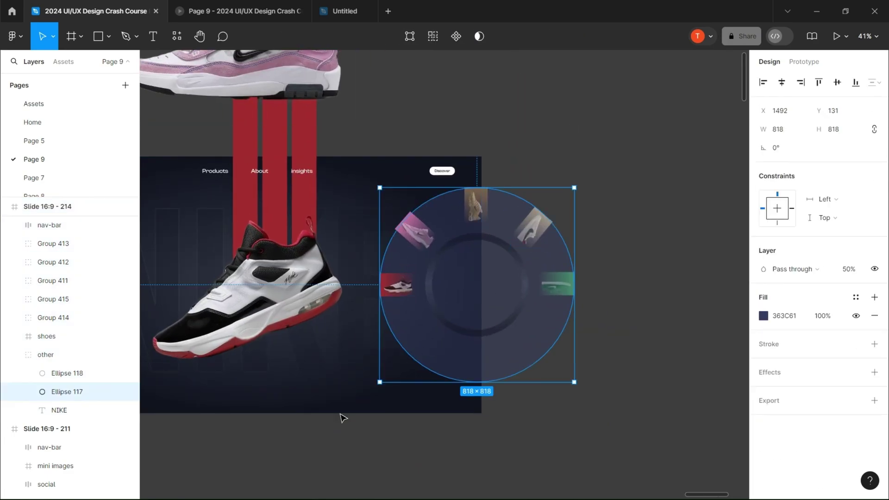
left_click_drag(54, 375, 37, 354)
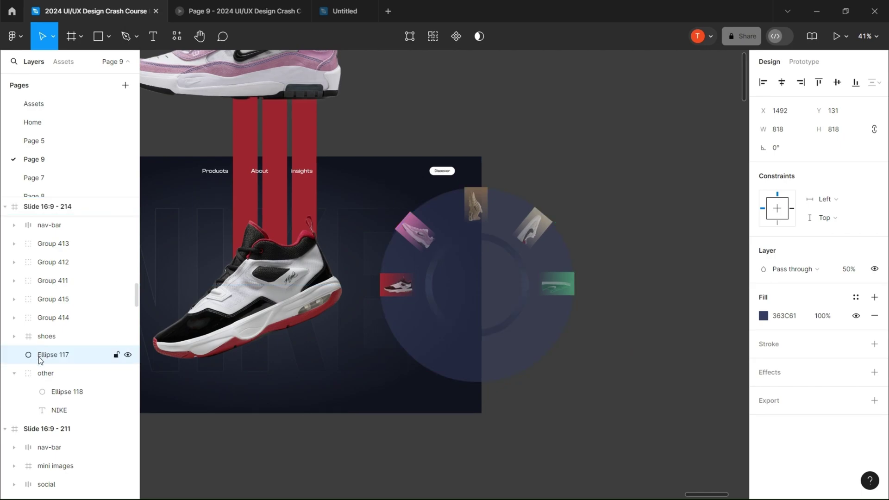
left_click(14, 373)
Group Ellipse 117 with the five shoe tile groups and name the group "choice"
scroll(123, 354, "up", 3)
scroll(122, 354, "down", 5)
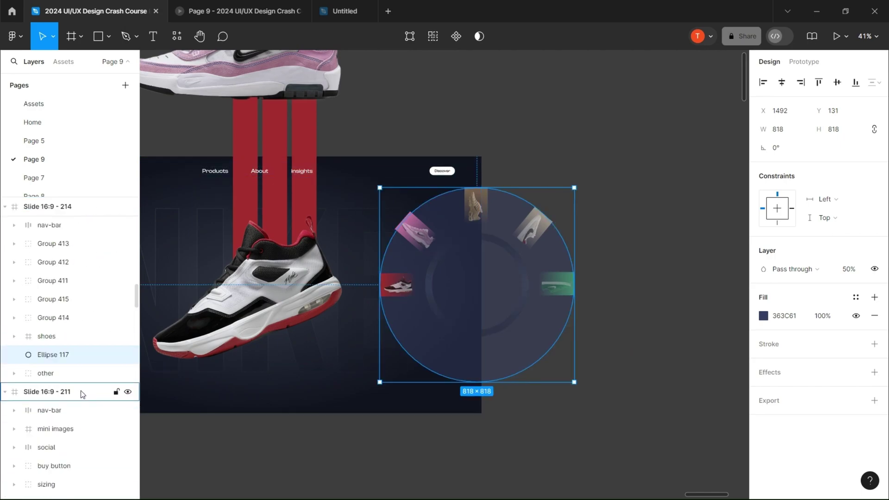
scroll(106, 384, "up", 3)
left_click(55, 376, "shift")
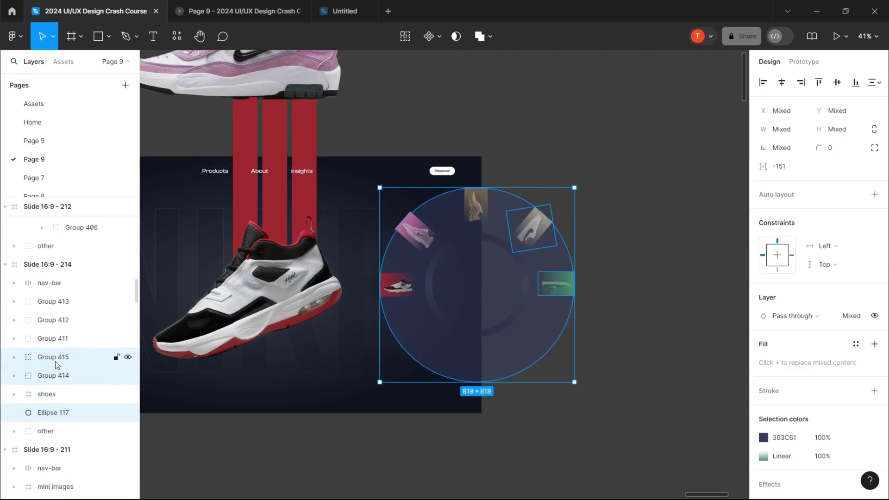
left_click(53, 346, "shift")
left_click(61, 323, "shift")
left_click(63, 301, "shift")
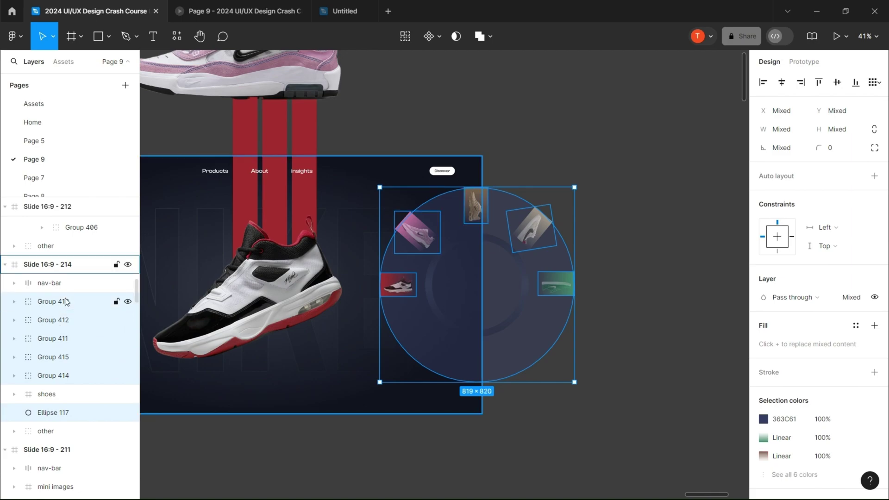
key("ctrl+g")
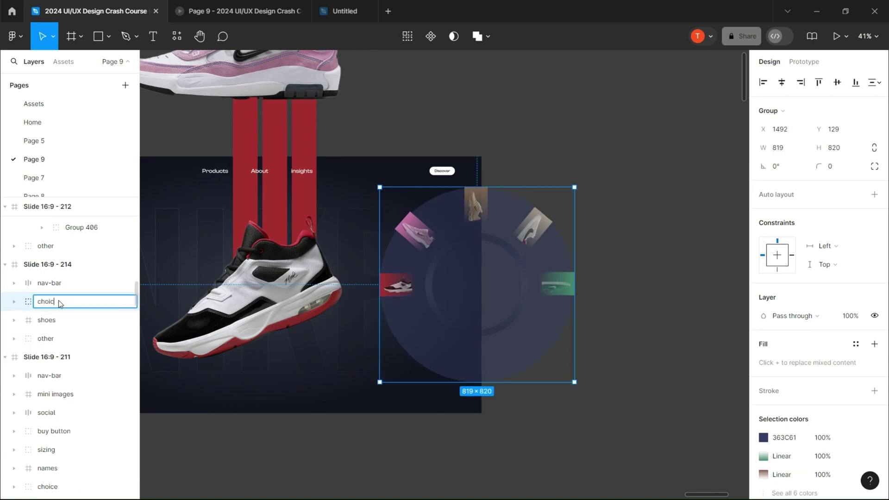
Set the layer opacity of the large ellipse inside the "choice" group to 0%
left_click(18, 301)
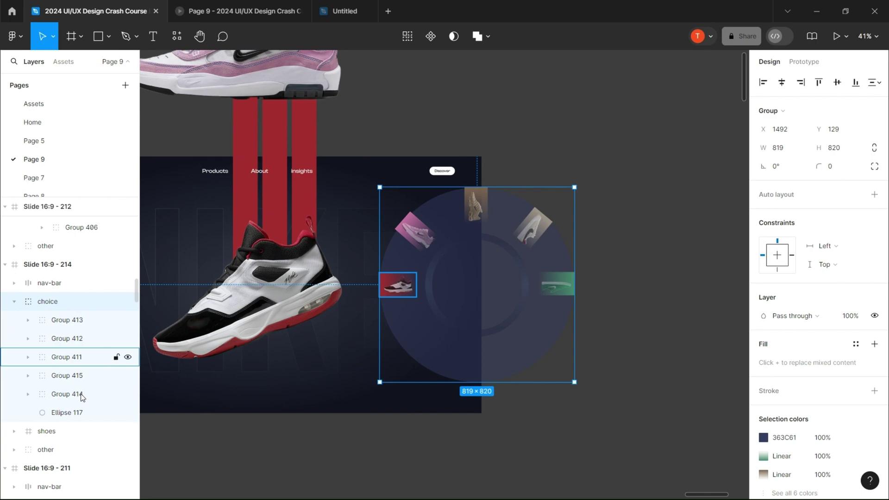
left_click(65, 411)
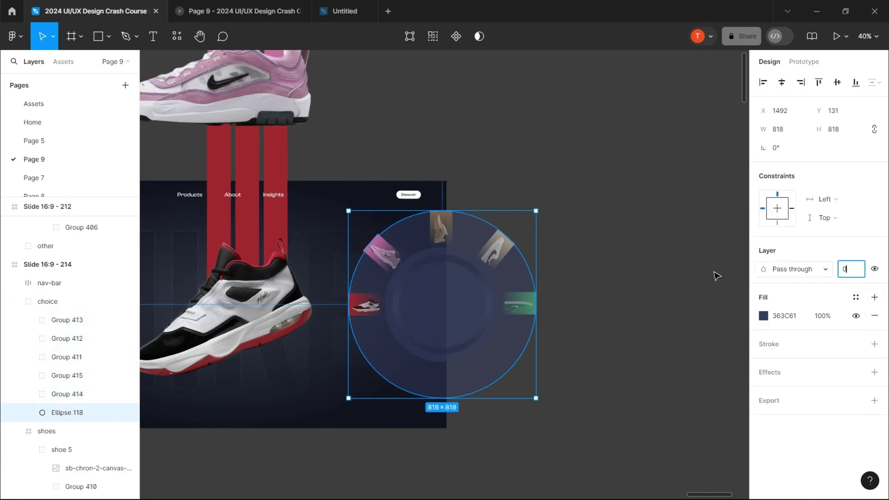
type("0")
left_click(717, 277)
scroll(501, 349, "up", 2)
left_click(14, 301)
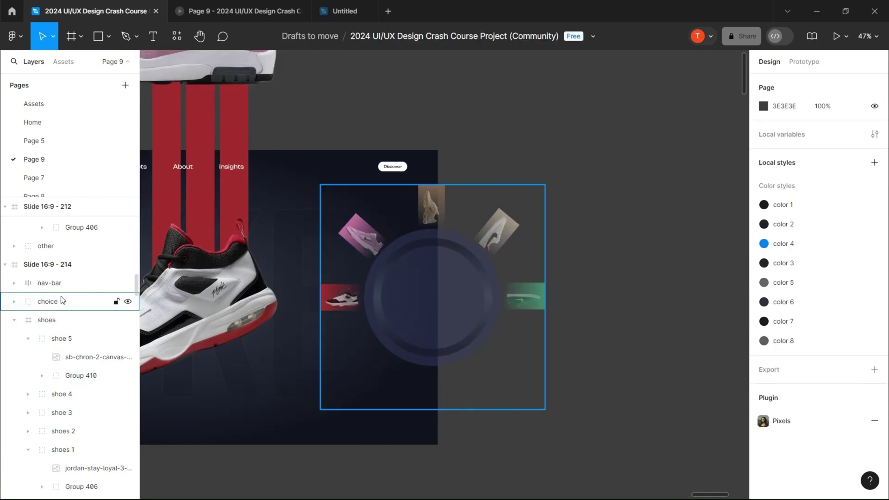
Turn content clipping back on for Slide 16:9 - 214
left_click_drag(196, 198, 343, 228)
left_click_drag(169, 197, 333, 228)
left_click(230, 209)
left_click(763, 186)
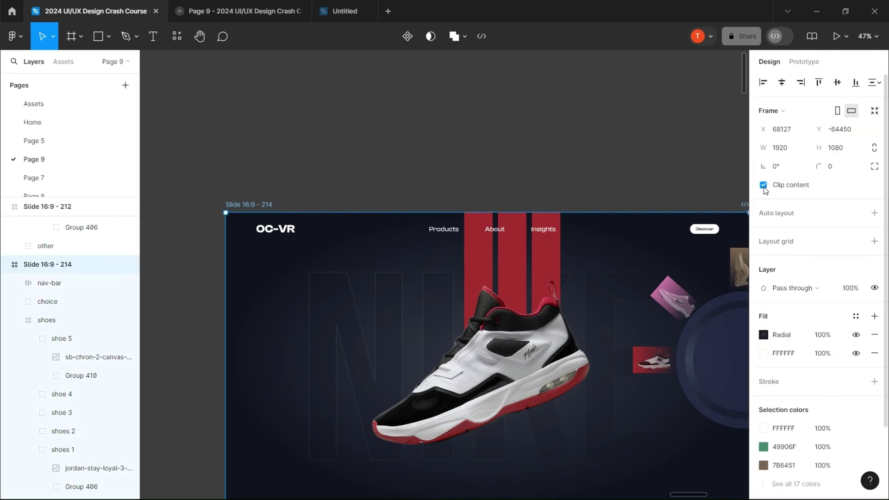
Try spinning the "choice" group by changing its rotation angle, and undo the change
left_click_drag(596, 175, 359, 119)
left_click(51, 301)
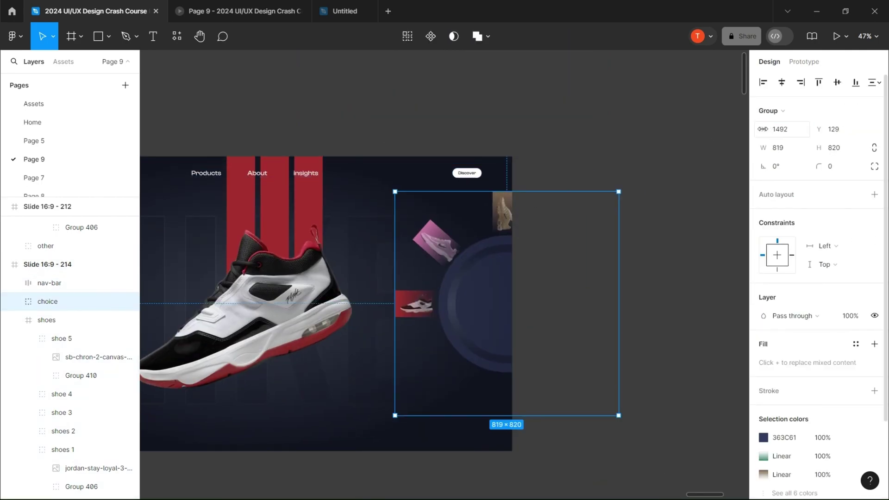
left_click_drag(760, 166, 569, 208)
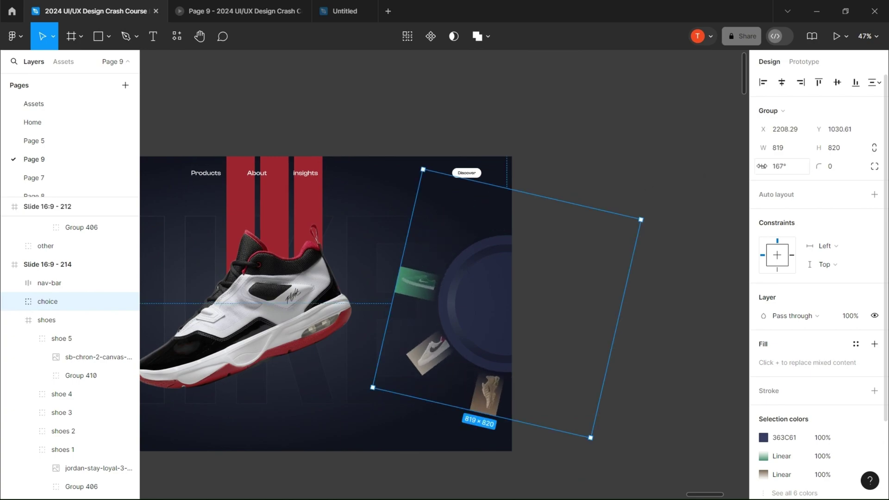
left_click(641, 181)
key("ctrl+z")
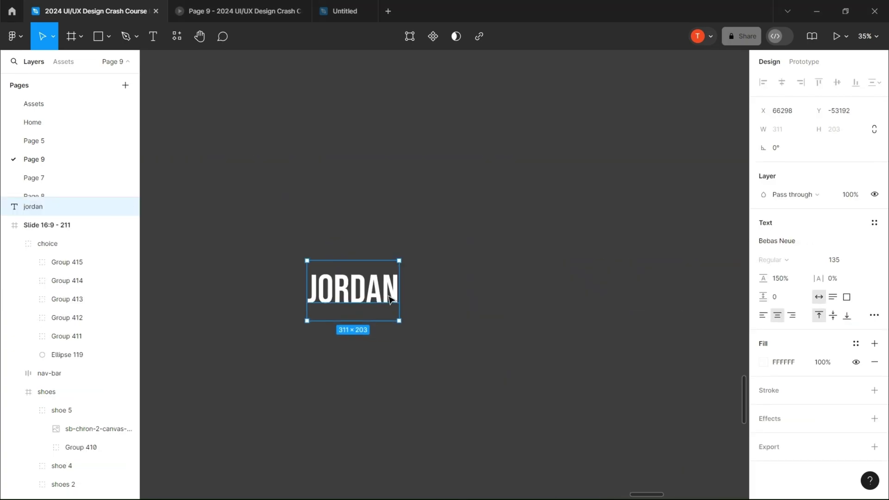
Duplicate the JORDAN heading just below itself and change the copy's text to "Stay Loyal"
key("ctrl+d")
left_click_drag(379, 288, 379, 341)
double_click(379, 341)
type("S")
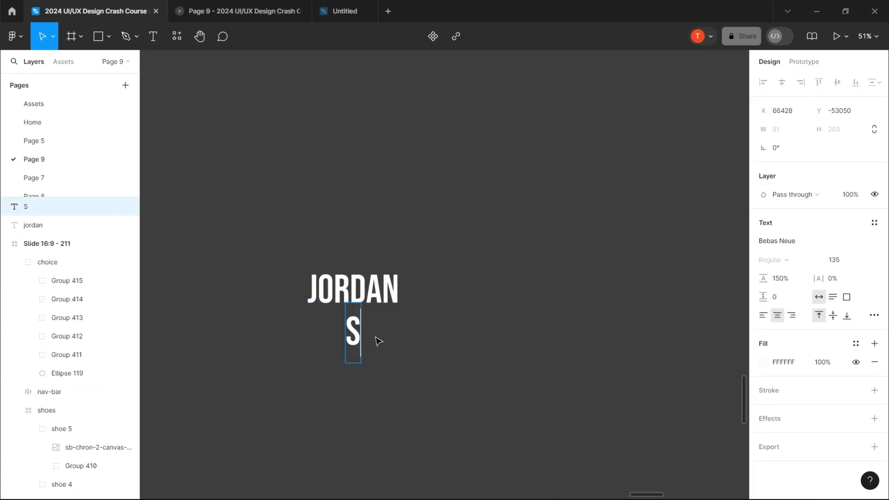
type("tay Loyal")
Set the "Stay Loyal" text to Clash Display Light at size 88
key("ctrl+a")
left_click(777, 240)
type("clas")
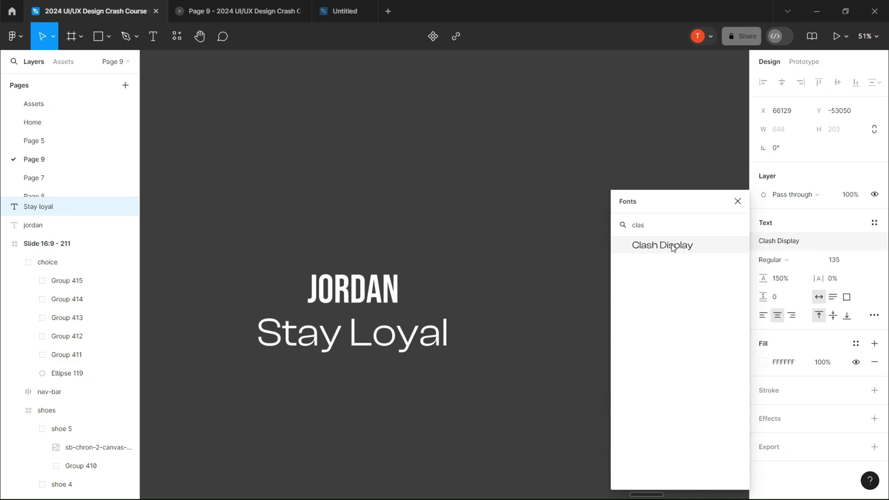
left_click(673, 247)
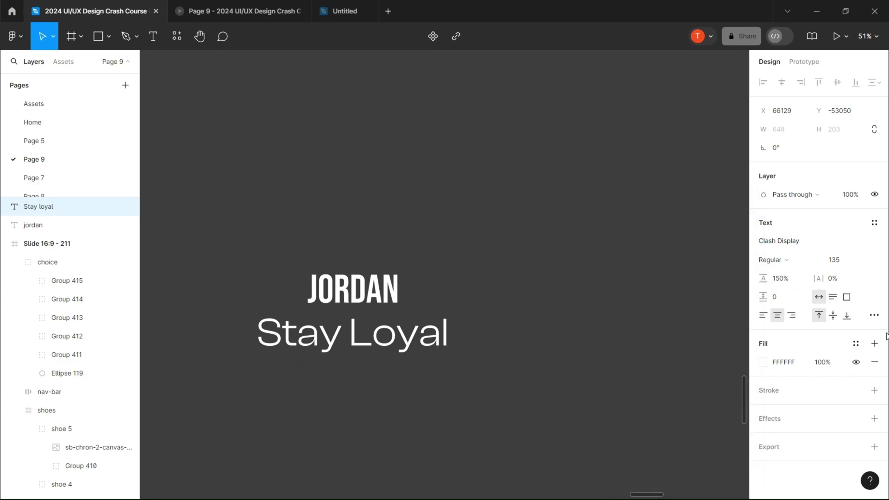
left_click(772, 259)
left_click(774, 244)
left_click(833, 260)
type("88")
key("Return")
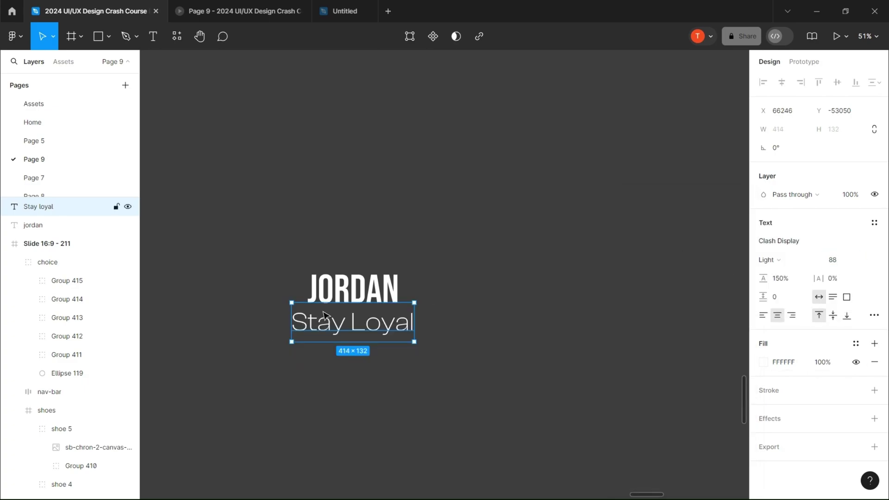
Align the left edges of the JORDAN and "Stay Loyal" texts
left_click(334, 292, "shift")
left_click(762, 83)
left_click(463, 222)
scroll(327, 287, "up", 3)
Duplicate the "Stay Loyal" text below itself and change the copy's text to "$165"
left_click(393, 283)
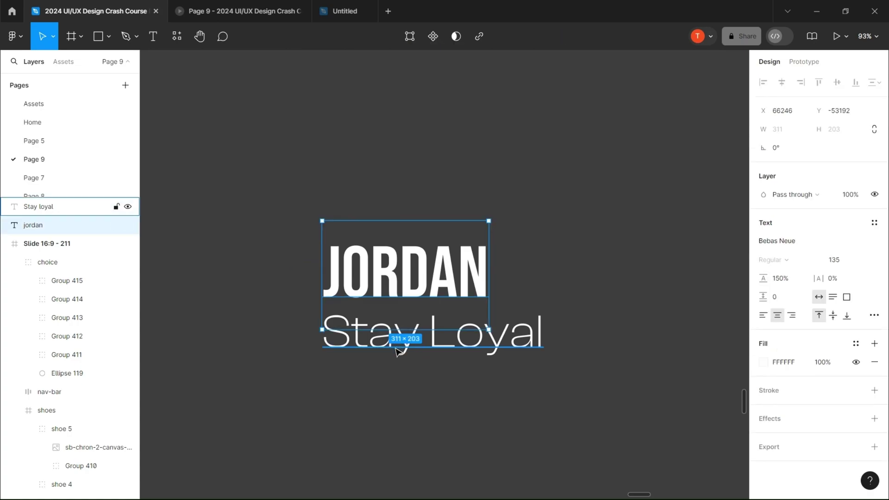
left_click_drag(397, 352, 398, 389)
double_click(406, 374)
type("165")
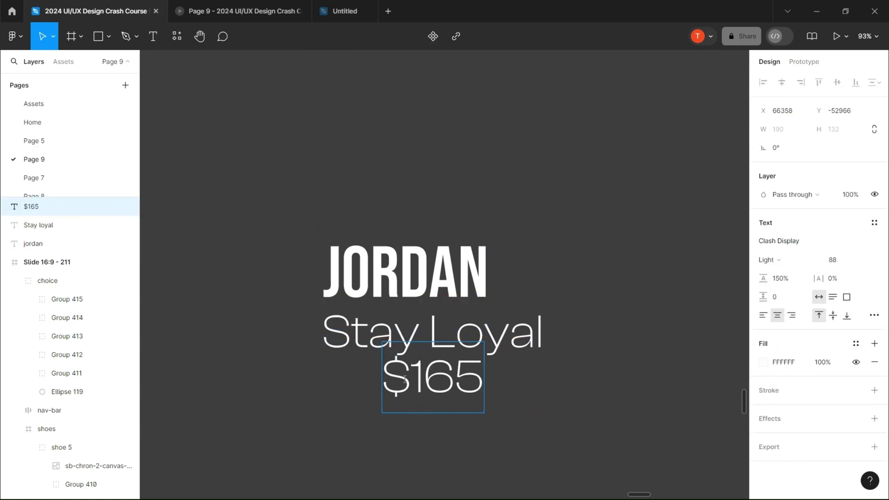
Give the "$165" text size 24 and fill 676767, lined up with the left edge of the texts above
key("ctrl+a")
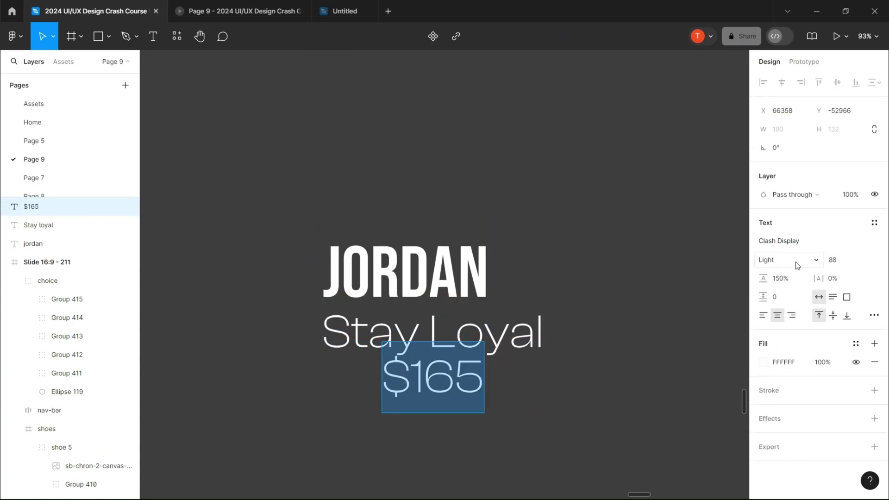
type("24")
left_click(762, 362)
left_click(610, 282)
scroll(398, 389, "up", 3)
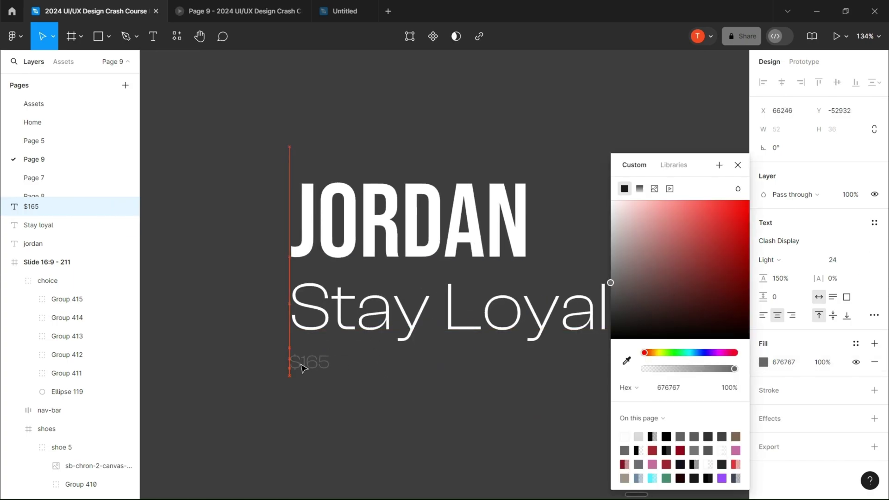
Group the JORDAN, "Stay Loyal" and "$165" texts
left_click(436, 204, "shift")
left_click(448, 303)
left_click(456, 217, "shift")
left_click(325, 365, "shift")
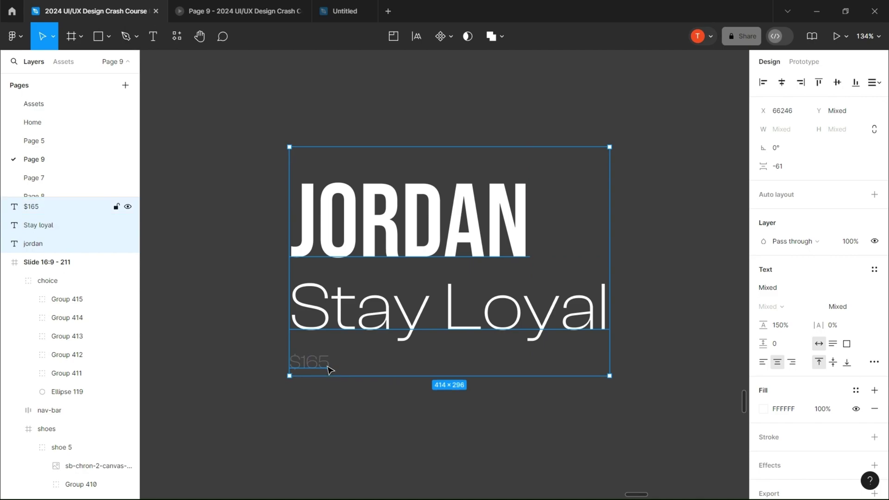
key("ctrl+g")
Tighten the vertical spacing between the heading, subtitle and price inside the text group
double_click(306, 366)
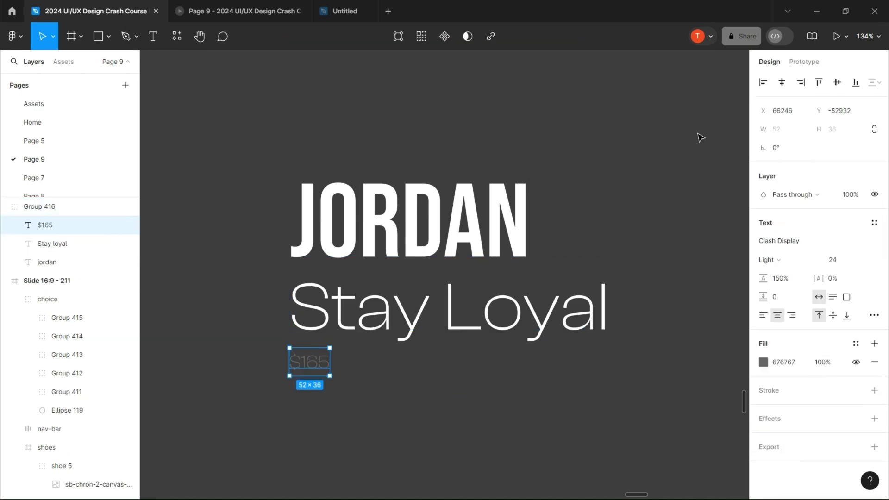
left_click(541, 304)
left_click_drag(811, 116, 802, 112)
left_click(320, 355)
left_click(595, 192)
scroll(595, 192, "down", 10)
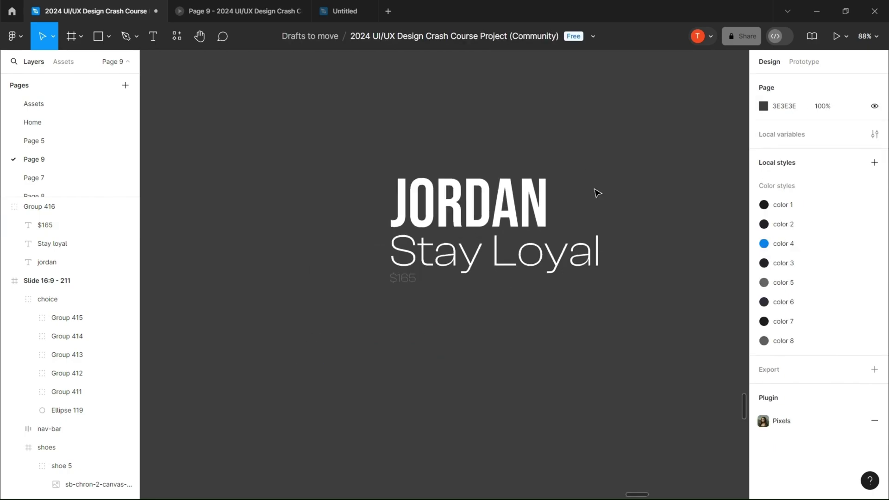
Duplicate the shoe text group downward to build a vertical stack of five text blocks
left_click_drag(422, 227, 612, 225)
scroll(613, 260, "up", 3)
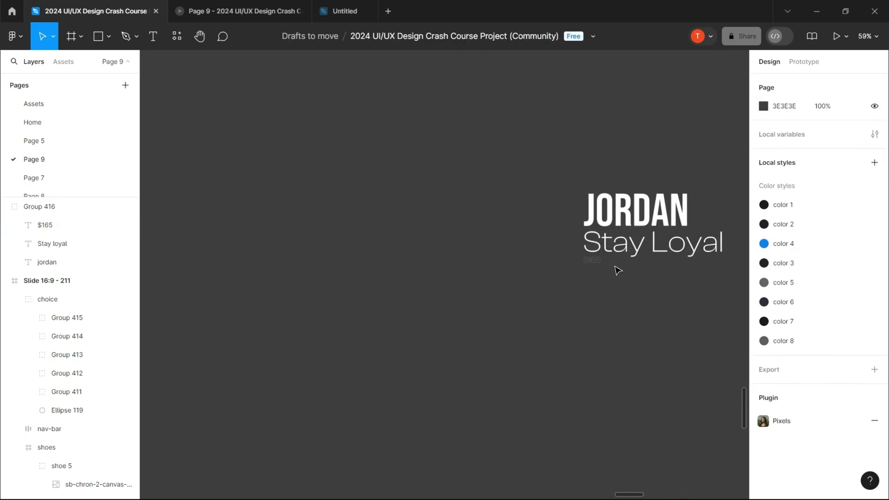
left_click_drag(615, 268, 499, 483)
left_click_drag(638, 406, 617, 213)
left_click(521, 208, "shift")
left_click_drag(521, 208, 524, 384)
Change the second text block's heading to "Air max" and its subtitle to "Ishold"
scroll(498, 185, "up", 5)
double_click(509, 251)
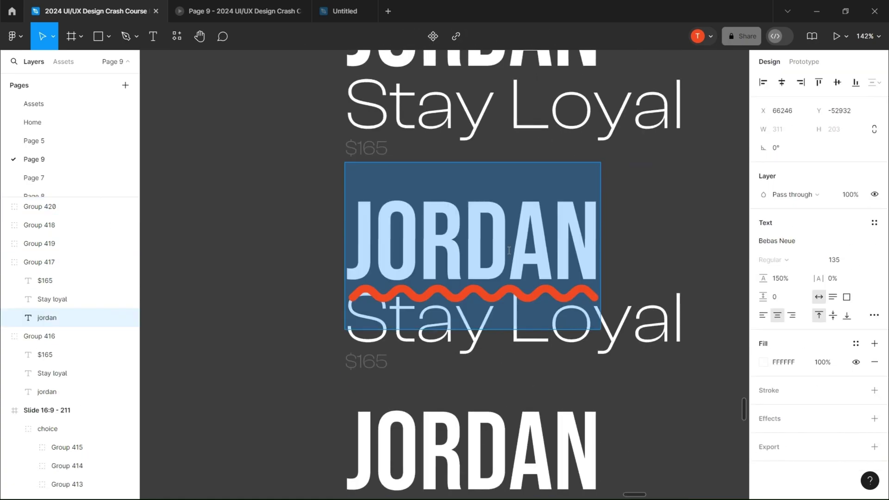
type("Air max")
double_click(652, 296)
type("l")
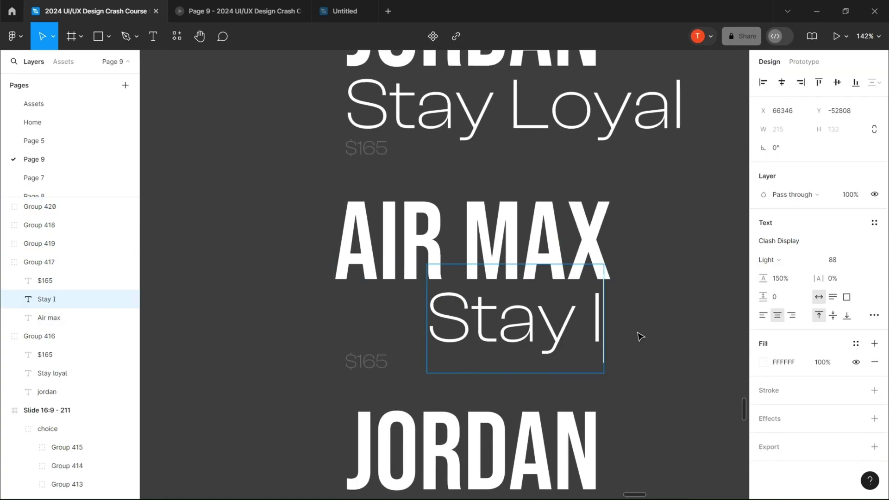
key("BackSpace")
key("BackSpace")
key("BackSpace")
key("BackSpace")
key("BackSpace")
key("BackSpace")
type("ISHOL")
key("BackSpace")
key("BackSpace")
key("BackSpace")
key("BackSpace")
type("shold")
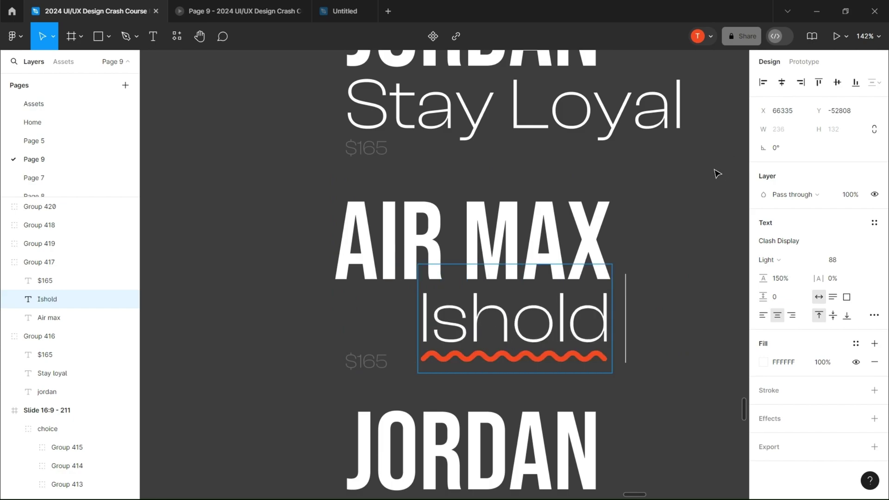
Change the second block's price to $125 and left-align its heading, subtitle and price
double_click(378, 364)
double_click(467, 324)
left_click(462, 319)
left_click(309, 360)
left_click(477, 250)
left_click(781, 82)
left_click(762, 82)
Change the third text block's heading to "air max" and its subtitle to "plus"
scroll(432, 286, "down", 4)
double_click(434, 285)
type("air max")
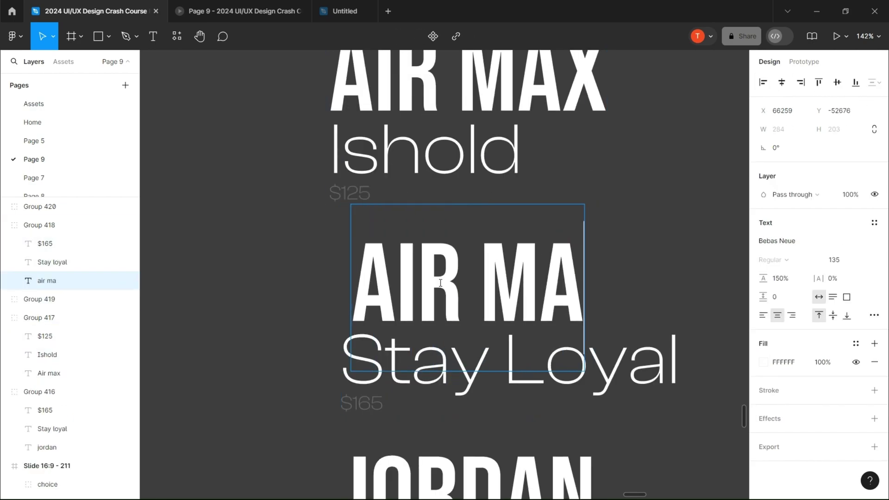
double_click(632, 372)
key("ctrl+a")
type("plus")
double_click(375, 399)
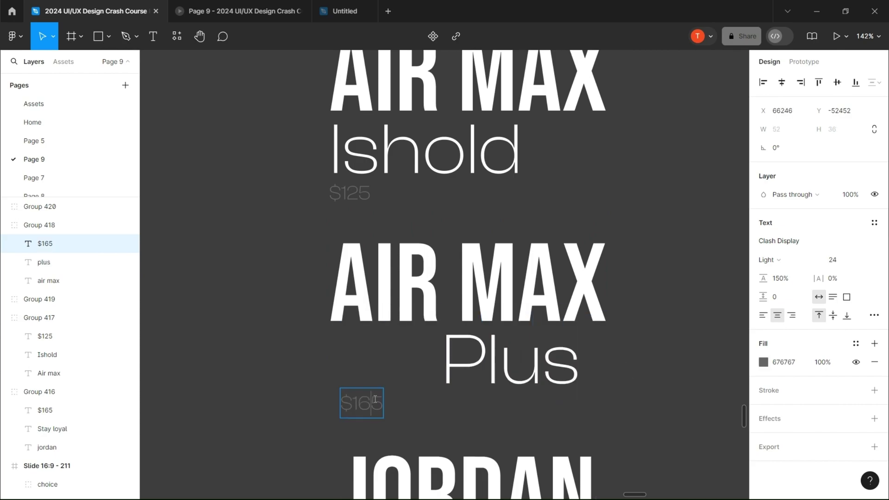
Left-align the heading, subtitle and price of the third text block
left_click(675, 280)
left_click(518, 352)
left_click(763, 82)
Fill the fourth text block with the heading "sb zoom", subtitle "pog plus" and price $100
scroll(416, 334, "down", 3)
left_click(403, 341)
scroll(438, 277, "down", 3)
double_click(467, 268)
type("sb zo")
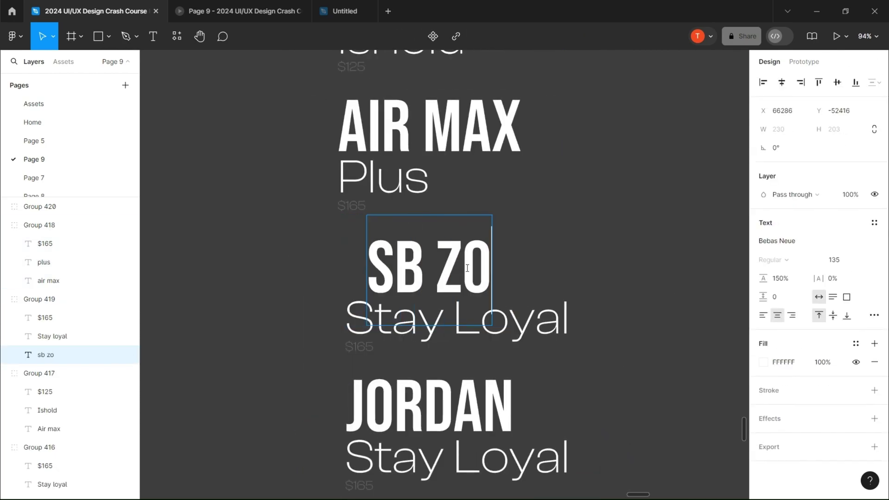
type("om")
double_click(561, 328)
key("ctrl+a")
type("pog plus")
double_click(359, 348)
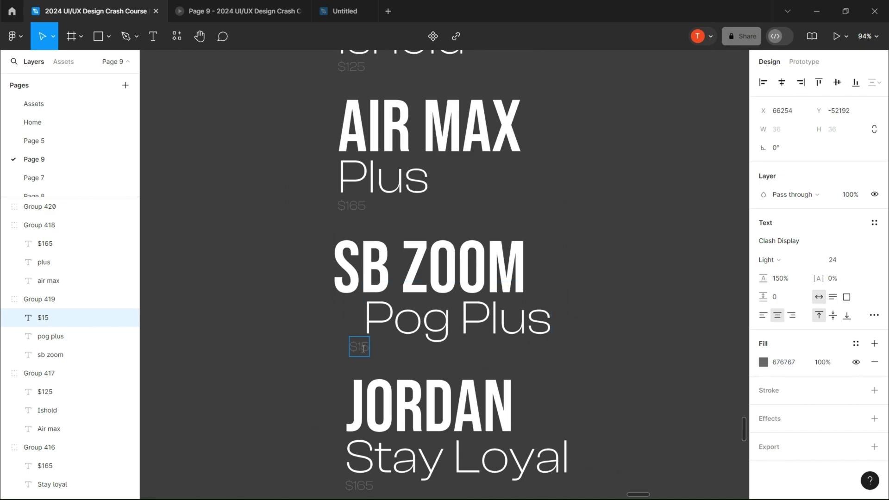
Change the fifth text block's heading to "sb chorm" and its subtitle to "2"
double_click(370, 406)
type("sb chorm")
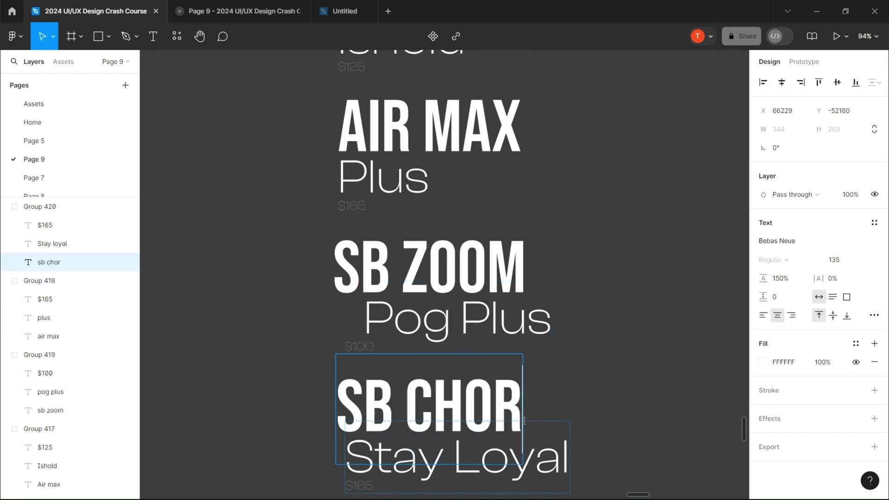
left_click(545, 473)
key("ctrl+a")
type("2")
Left-align the texts within the SB Zoom block and within the SB Chorm block
left_click(463, 273)
key("alt+a")
left_click(431, 407)
key("alt+a")
left_click(587, 299)
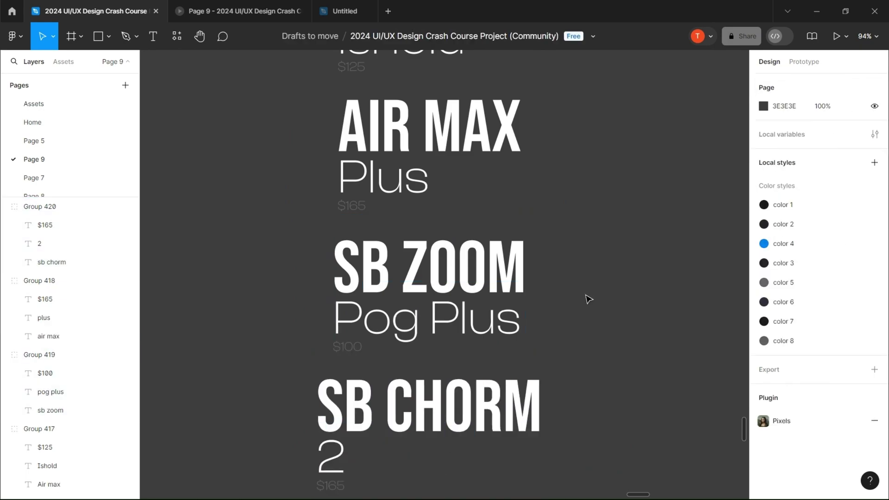
Align the left edges of all five shoe text blocks and group them together
scroll(587, 299, "down", 5)
left_click_drag(457, 102, 582, 400)
left_click(763, 82)
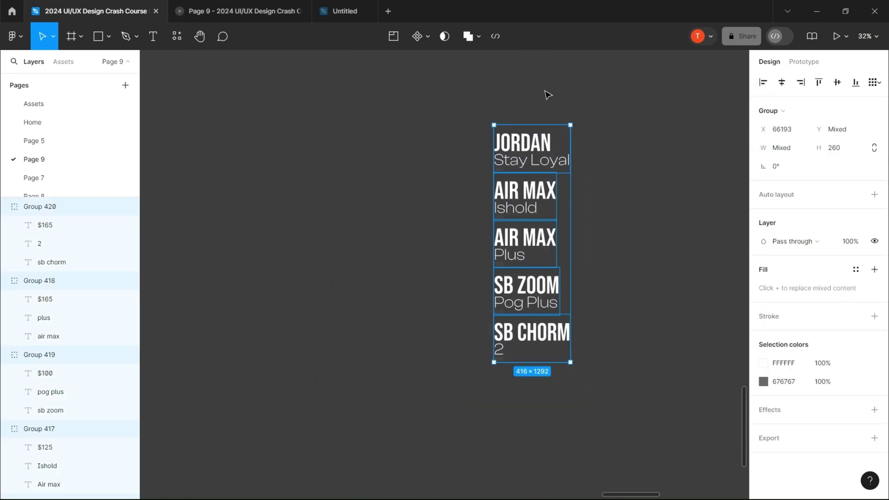
left_click(492, 99)
left_click_drag(468, 96, 607, 387)
key("ctrl+g")
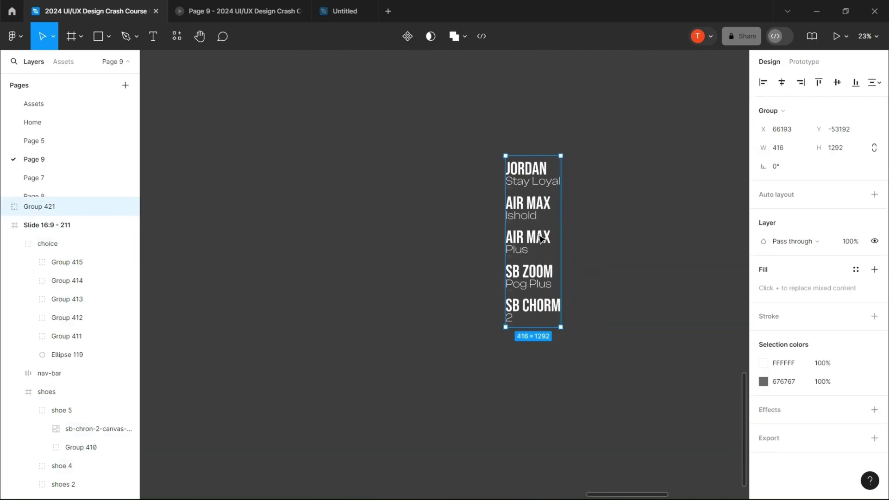
Move the grouped shoe texts onto Slide 16:9 - 211, to the left of the shoe
scroll(391, 290, "down", 2)
left_click_drag(322, 229, 592, 255)
scroll(481, 317, "up", 5)
left_click_drag(481, 317, 454, 347)
left_click_drag(495, 228, 477, 250)
left_click_drag(401, 227, 513, 318)
key("ctrl+z")
Draw a frame about 613 × 277 around the JORDAN text block on the slide
key("f")
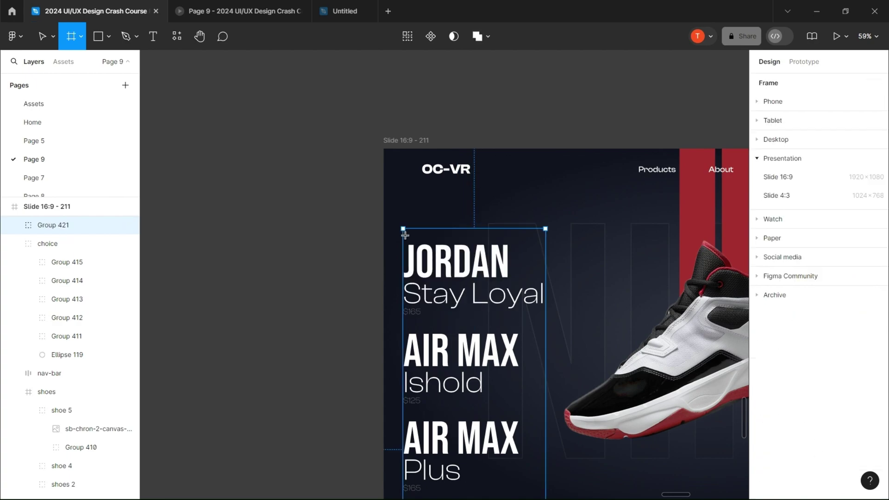
left_click_drag(405, 235, 507, 315)
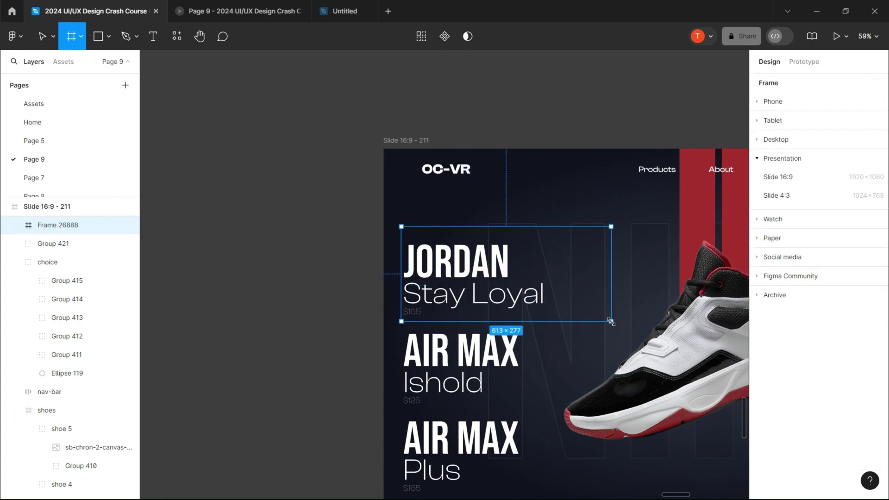
left_click_drag(611, 321, 611, 321)
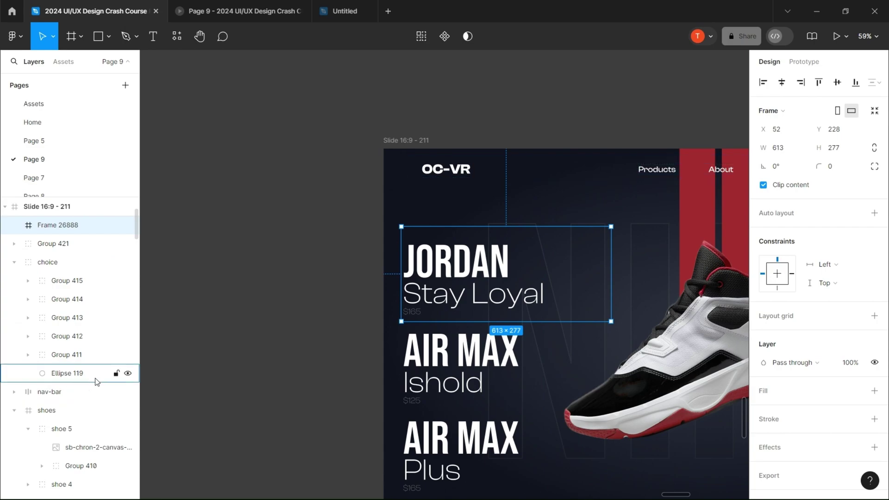
Nest the shoe text group inside the new frame and rename the frame "names"
left_click(57, 244)
left_click_drag(57, 247, 59, 231)
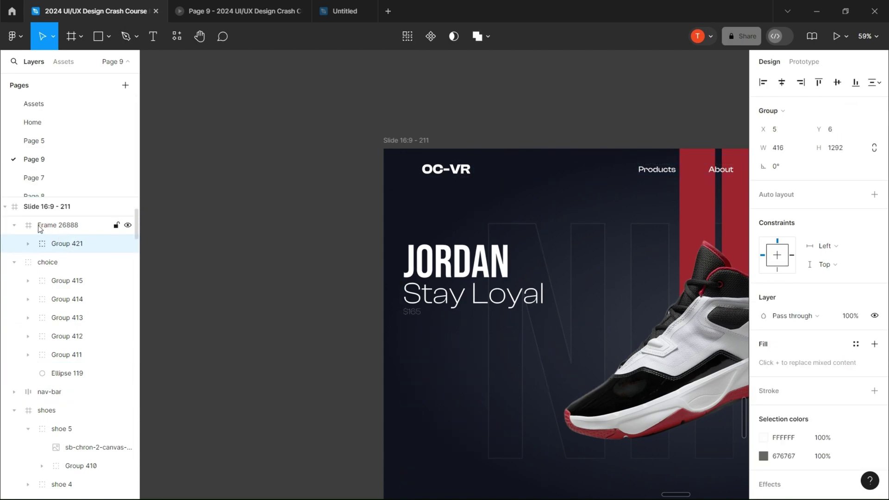
left_click(61, 226)
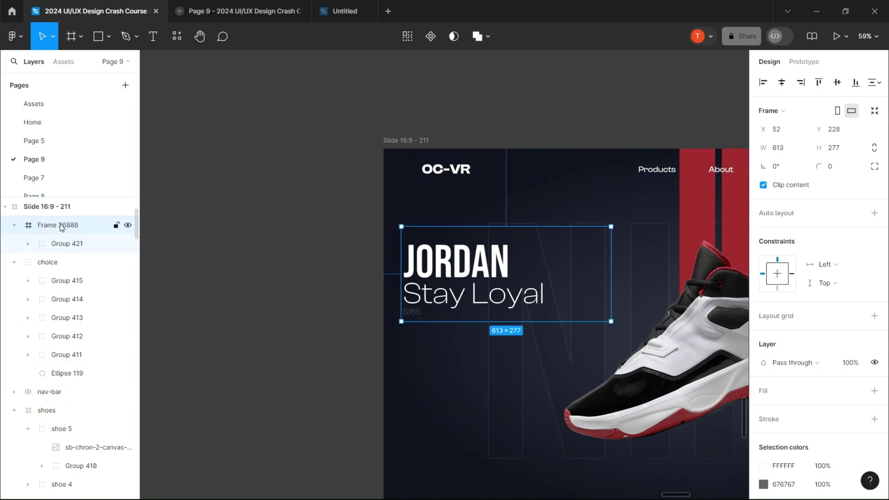
left_click(295, 320)
Add a placeholder text below the $165 price and set its size to 15
scroll(462, 271, "up", 1)
left_click_drag(462, 271, 359, 212)
key("t")
left_click(303, 329)
type("trtrtrtr")
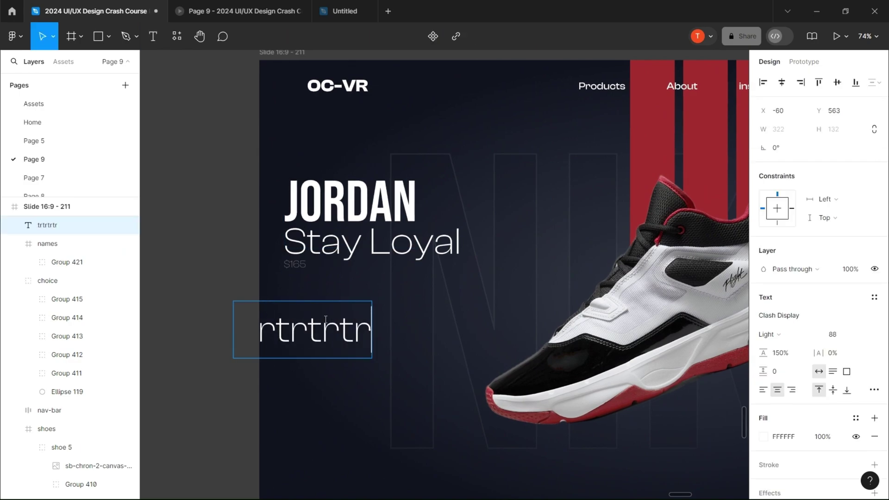
type("t")
key("ctrl+a")
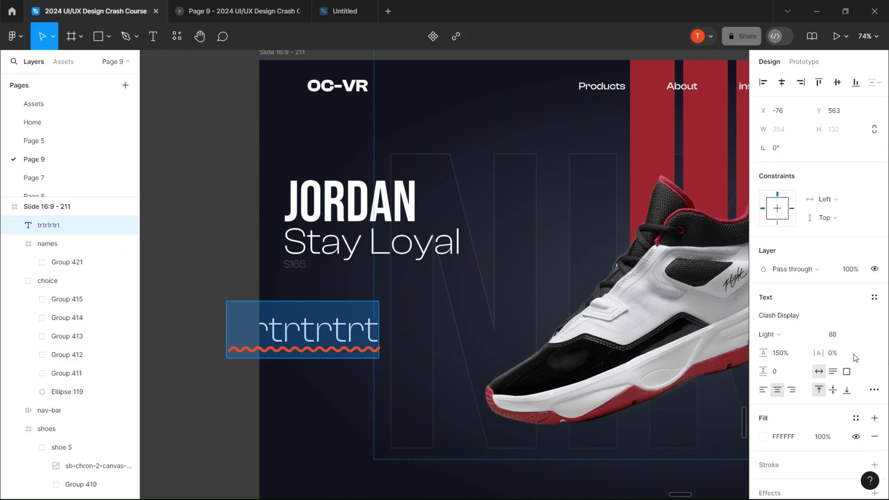
left_click(846, 331)
type("15")
key("Return")
Replace the placeholder text with eight generated lorem ipsum sentences
left_click(15, 36)
mouse_move(42, 196)
left_click(235, 242)
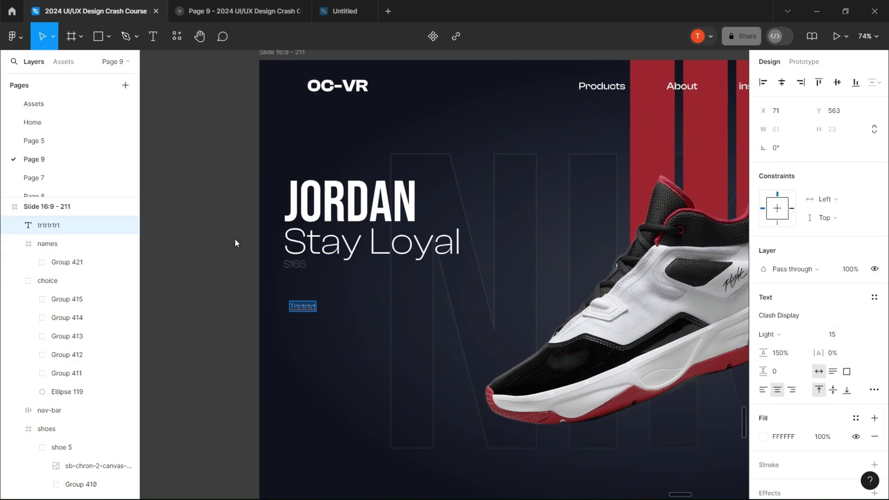
left_click(214, 245)
key("Return")
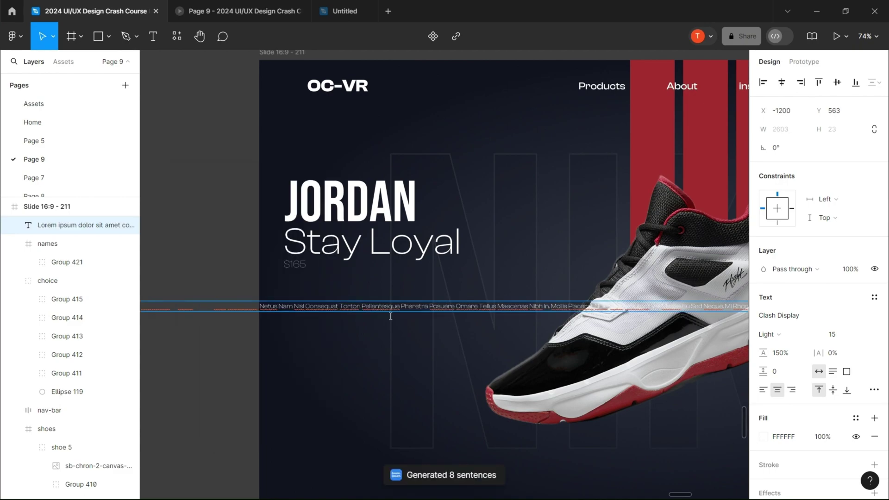
Turn the lorem ipsum text into a left-aligned paragraph 414 wide and place it just below the $165 price
scroll(478, 232, "down", 3)
left_click_drag(232, 309, 215, 313)
left_click_drag(216, 314, 380, 257)
left_click_drag(344, 259, 447, 250)
key("ctrl+alt+l")
scroll(377, 207, "up", 4)
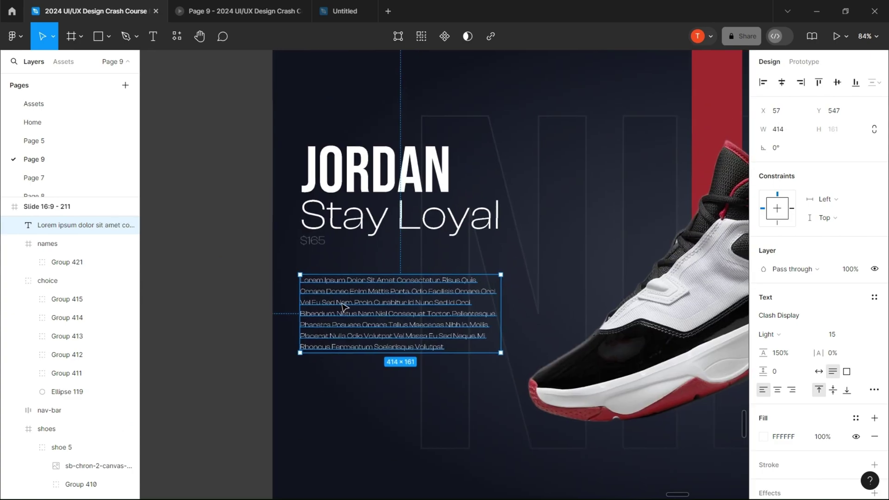
left_click_drag(345, 305, 346, 293)
scroll(218, 278, "down", 3)
left_click(218, 278)
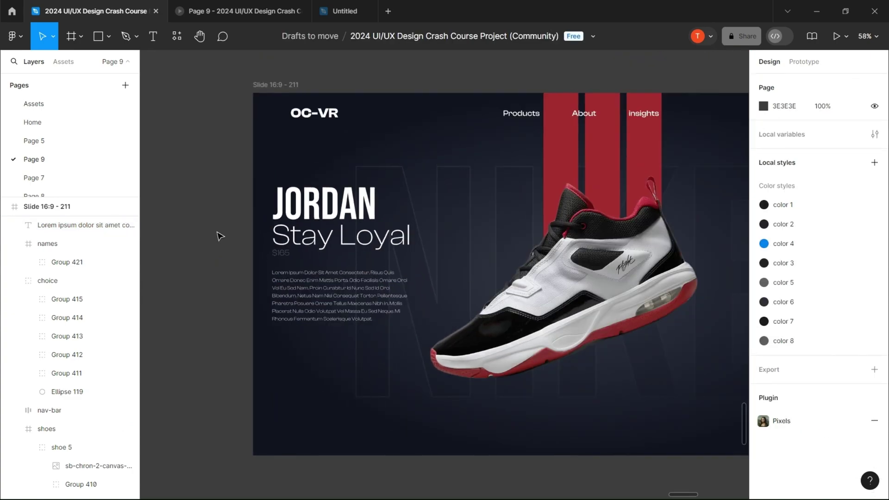
Add a "Size :" label below the lorem ipsum paragraph in Clash Display Medium, size 19
key("t")
scroll(272, 331, "up", 5)
left_click(272, 331)
type("Size")
left_click(785, 340)
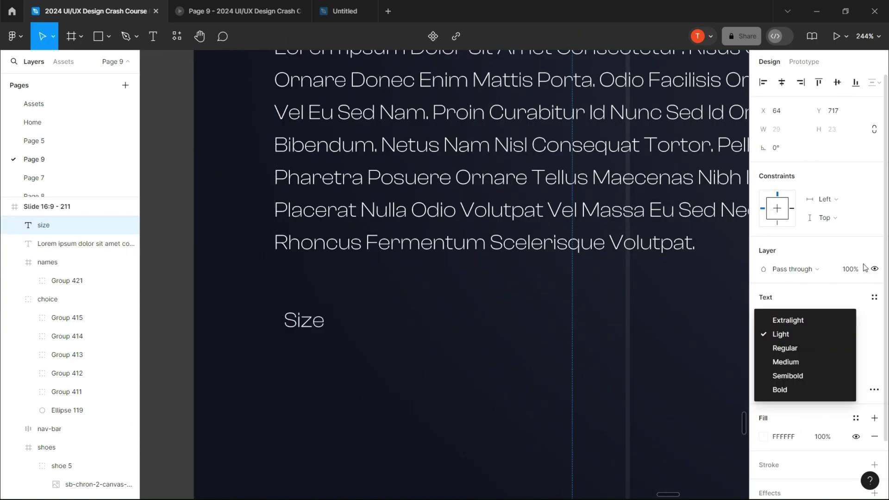
left_click(810, 362)
left_click(831, 334)
type("19")
key("Return")
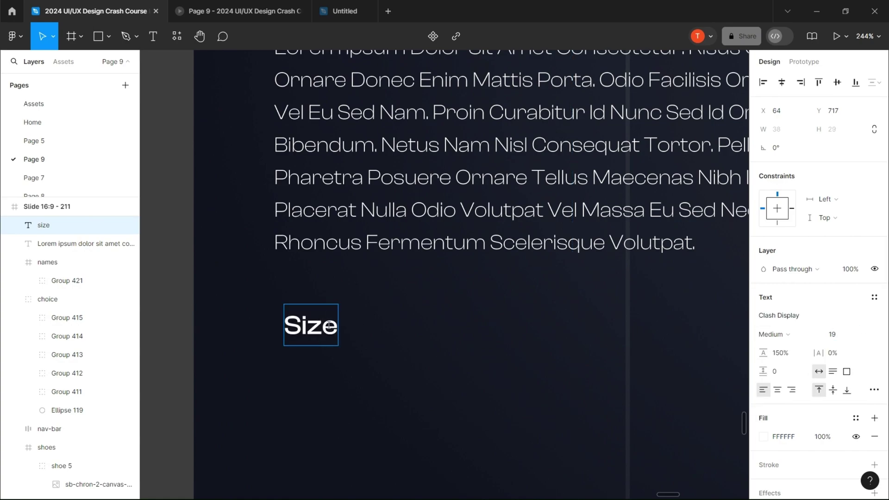
Draw a 40 × 40 circle, place it beside the Size label and duplicate it to its right
key("o")
left_click(364, 294)
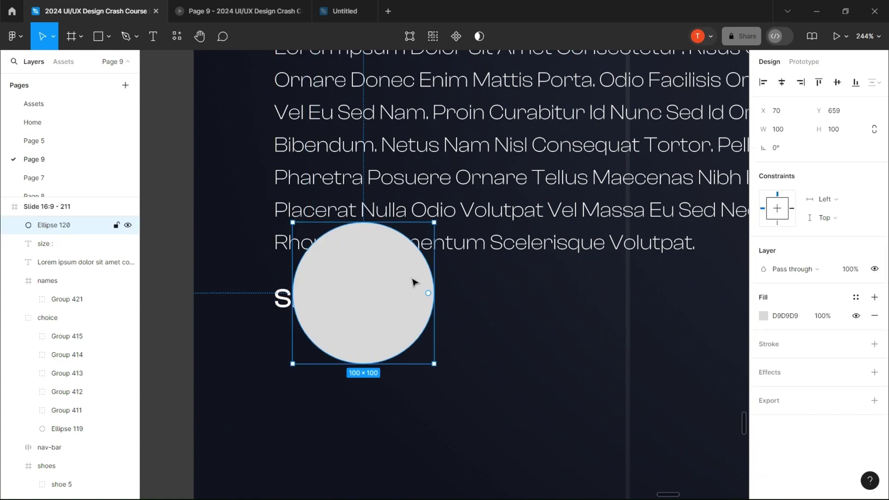
left_click(778, 129)
type("40")
key("Return")
left_click(833, 129)
type("40")
key("Return")
mouse_move(324, 264)
left_mouse_down()
mouse_move(393, 310)
mouse_move(466, 310)
left_mouse_up()
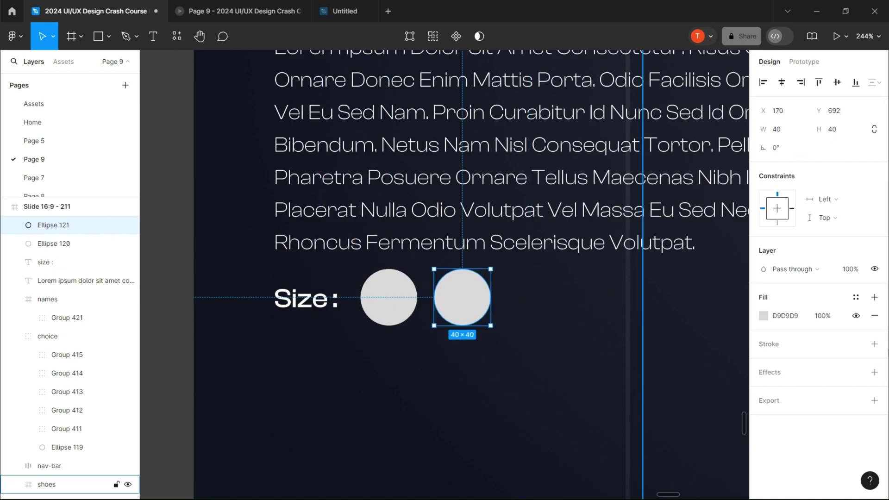
Replace the second circle's fill with a white 1.3 inside stroke and copy the outlined circle twice along the row
left_click(874, 316)
left_click(874, 326)
left_click(763, 344)
left_click_drag(685, 282, 514, 139)
key("Escape")
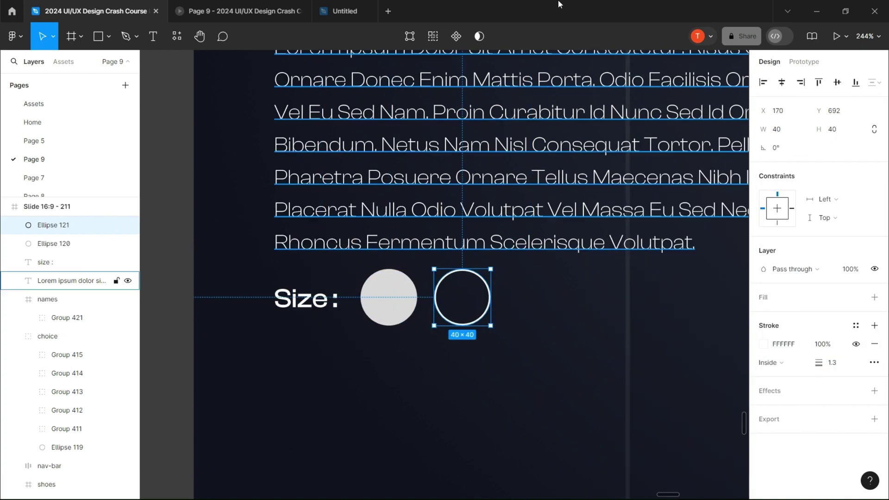
mouse_move(484, 297)
left_mouse_down()
mouse_move(410, 285)
mouse_move(548, 312)
left_mouse_up()
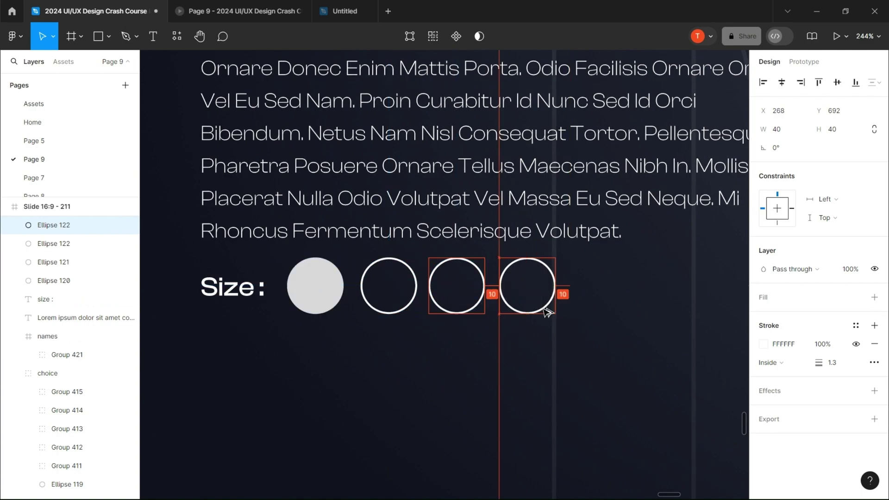
Change the first size circle's fill to white (FFFFFF)
left_click(491, 355)
left_click(337, 290)
left_click(763, 315)
left_click_drag(671, 250, 434, 148)
left_click(264, 339)
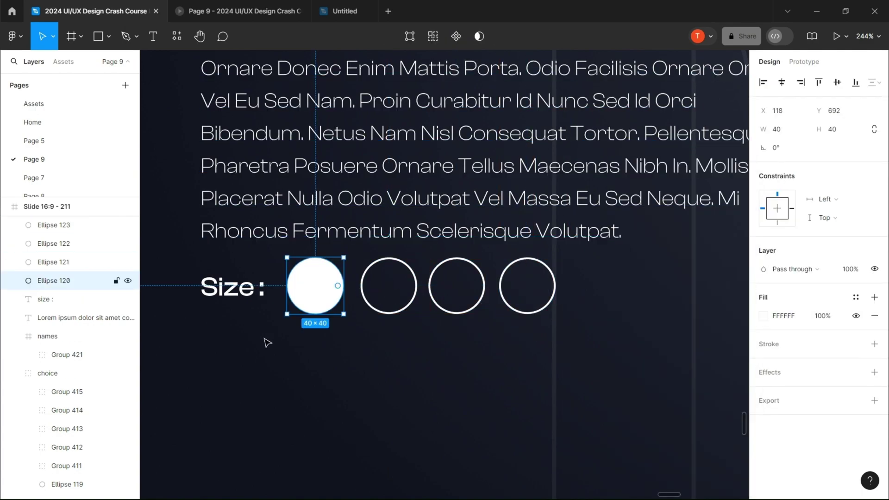
Add a black "7" text in Medium, size 19, and move it onto the white circle
key("t")
left_click(311, 309)
type("7")
left_click(763, 437)
left_click(626, 360)
left_click(584, 356)
left_click(349, 337)
left_click_drag(321, 308, 317, 286)
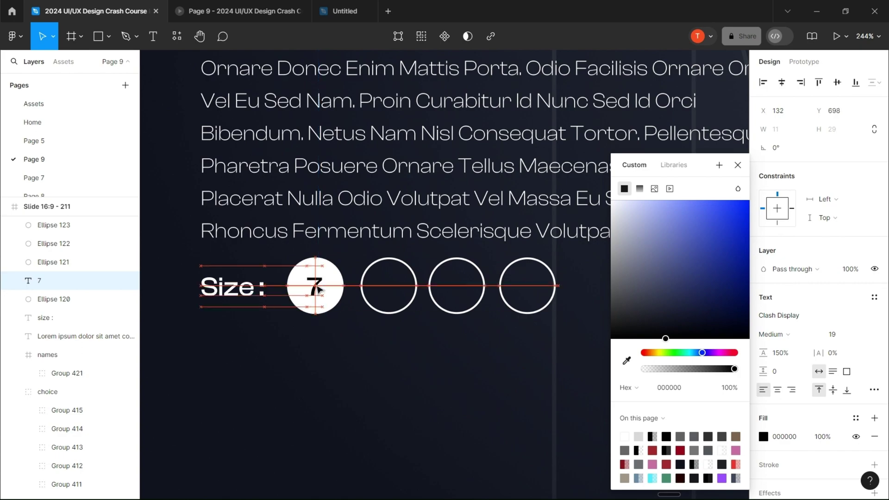
Center the 7 horizontally and vertically in the white circle
left_click(332, 294, "shift")
left_click(781, 83)
left_click(837, 82)
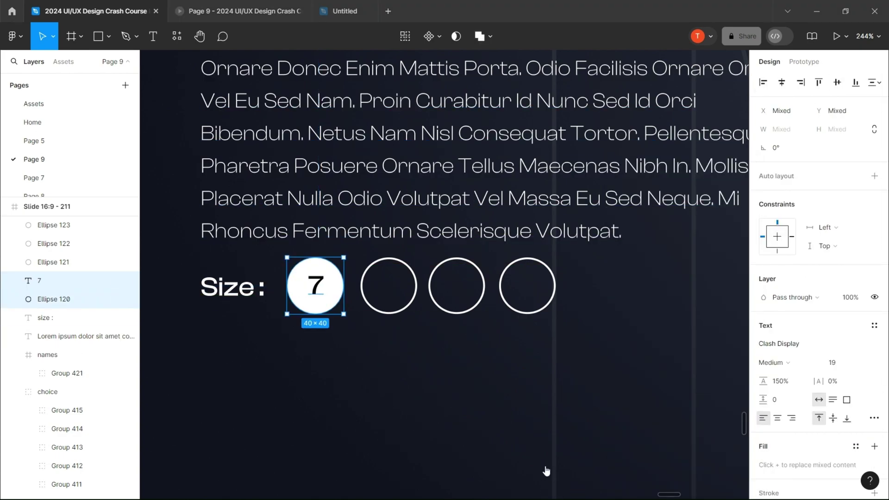
scroll(397, 331, "up", 3)
left_click(258, 249)
left_click(274, 266)
left_click(782, 83)
key("ctrl+z")
left_click(246, 255, "shift")
left_click(783, 83)
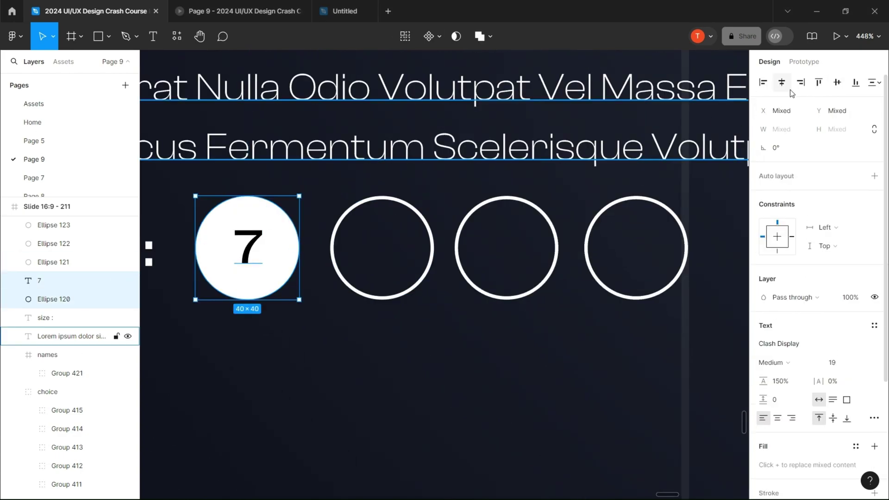
left_click(837, 83)
Copy the 7 into the second circle, color it white and change it to 8
left_click(249, 236)
left_click_drag(249, 236, 382, 238)
double_click(383, 240)
left_click(763, 436)
left_click_drag(648, 250, 609, 195)
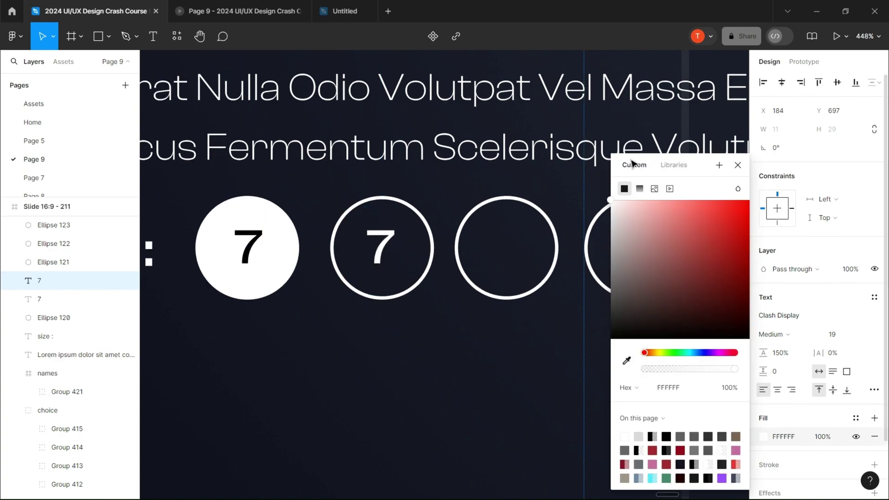
double_click(384, 247)
type("8")
key("Escape")
Copy the 8 into the third and fourth circles and change the copies to 9 and 10
left_click_drag(387, 250, 641, 255)
double_click(507, 253)
type("9")
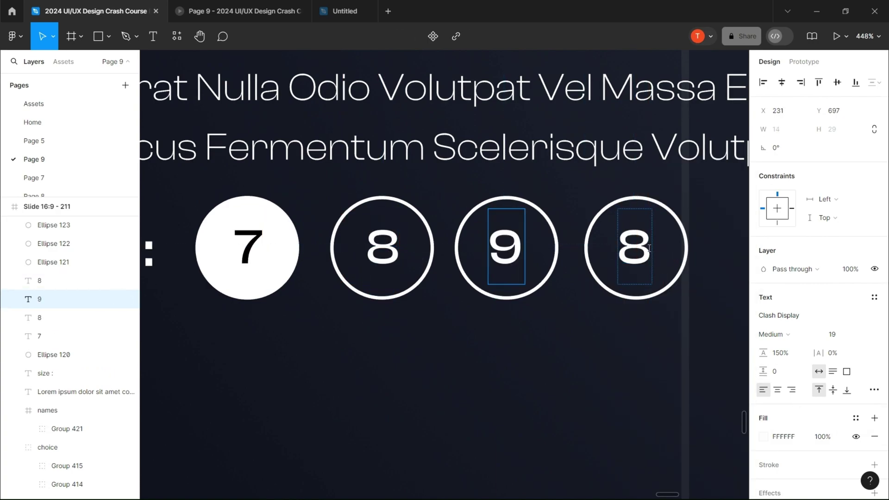
double_click(622, 255)
type("10")
key("Return")
key("BackSpace")
Center the 8, 9 and 10 horizontally within their own circles
left_click(384, 245)
left_click(432, 237, "shift")
left_click(782, 83)
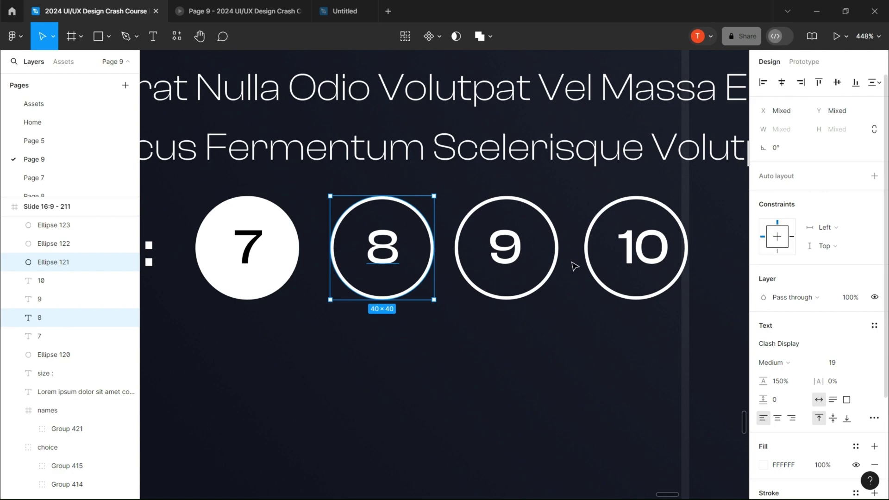
left_click(508, 247)
left_click(556, 243, "shift")
left_click(661, 243)
left_click(685, 240, "shift")
left_click(782, 83)
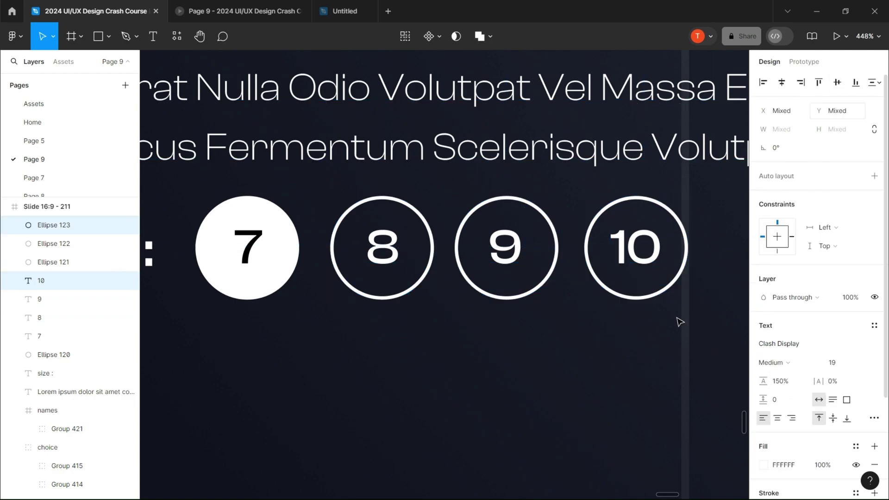
Group the Size label with its circles and numbers and shift the group slightly down from the paragraph
scroll(671, 340, "down", 3)
left_click(463, 315)
key("ctrl+z")
left_click(440, 305)
left_click_drag(520, 326, 673, 324)
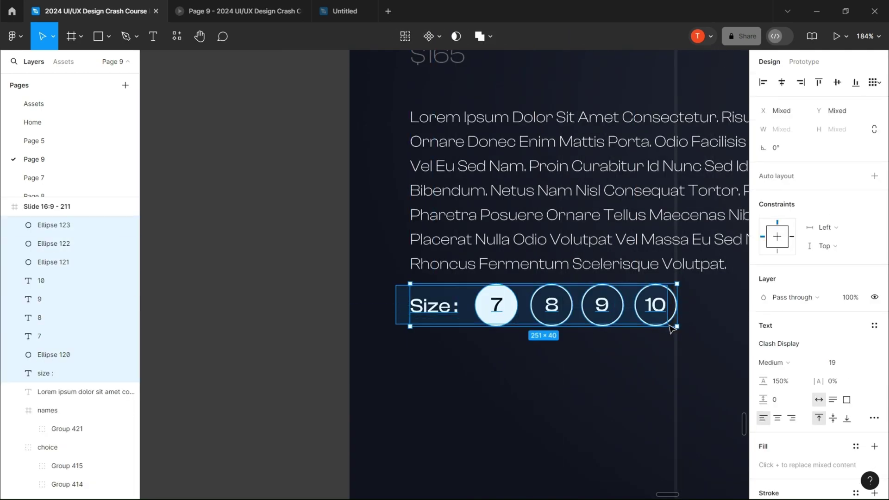
key("ctrl+g")
scroll(297, 261, "down", 5)
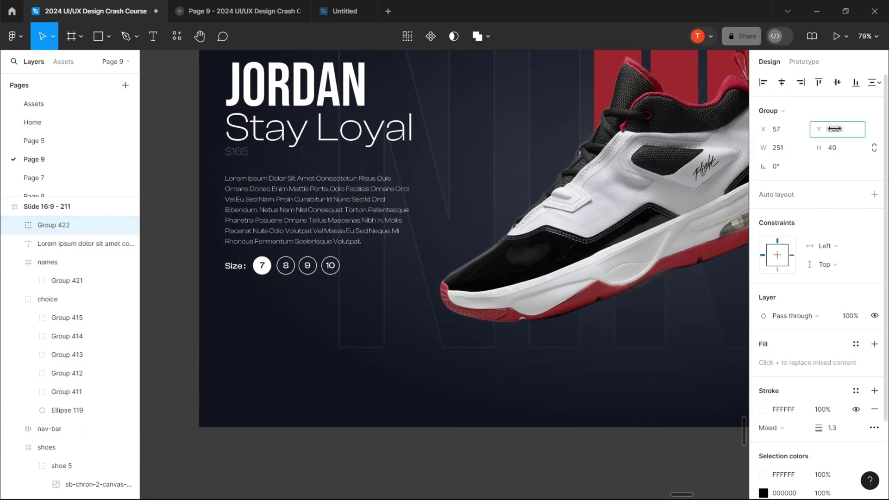
Draw a 255 × 52 rectangle below the size row and fill it with red BB2836 sampled from the shoe sole
scroll(253, 289, "up", 5)
key("r")
left_click_drag(204, 268, 428, 314)
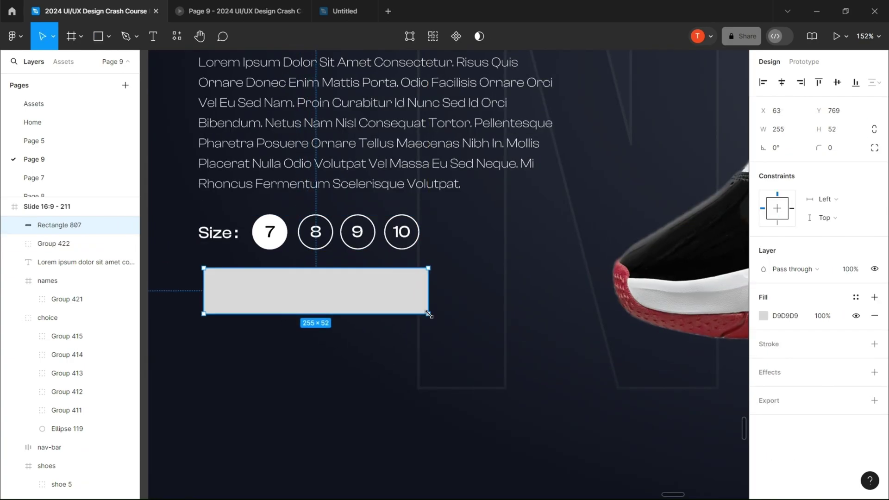
scroll(212, 332, "down", 5)
left_click(763, 316)
key("i")
left_click(440, 328)
Add white "Buy Now" text on the red rectangle in Semibold, size 27
key("t")
left_click(252, 312)
type("B")
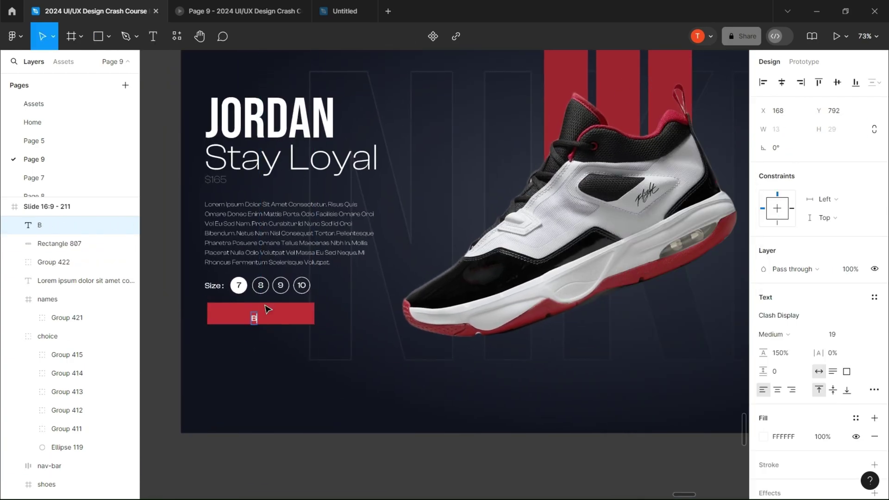
type("27")
key("Return")
scroll(242, 339, "up", 5)
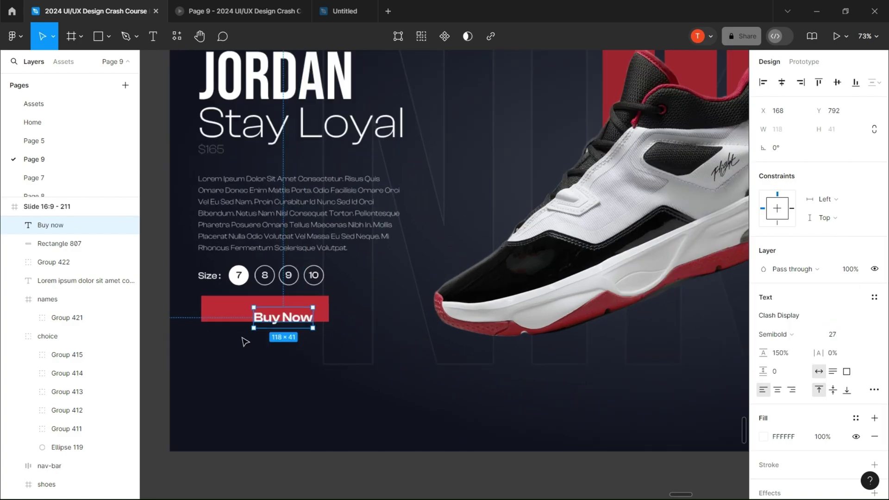
Center Buy Now on the red rectangle, group them, and set the button at Y 775 in line with the text column
left_click_drag(301, 300, 259, 283)
left_click(370, 297, "shift")
left_click(781, 82)
left_click(837, 83)
key("ctrl+g")
scroll(360, 322, "down", 3)
left_click_drag(817, 131, 820, 131)
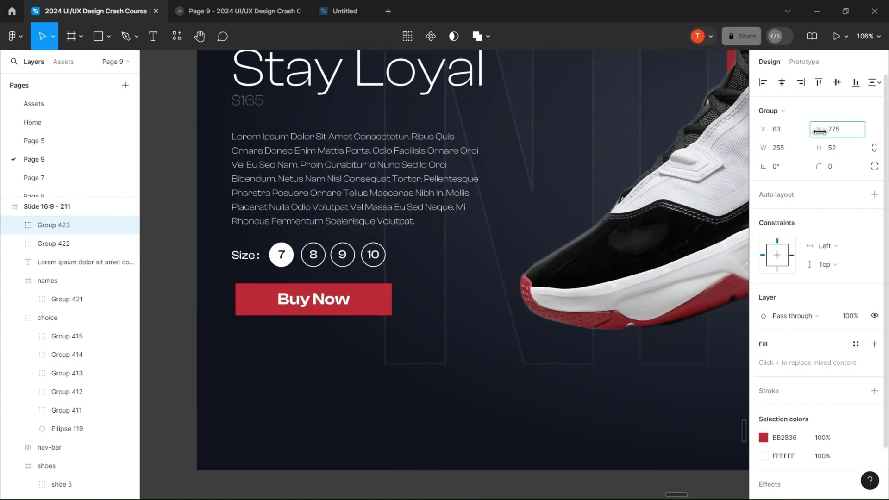
Place a square below the Buy Now button at X 57 and resize it to 116 × 116
scroll(321, 259, "down", 2)
key("r")
left_click(264, 314)
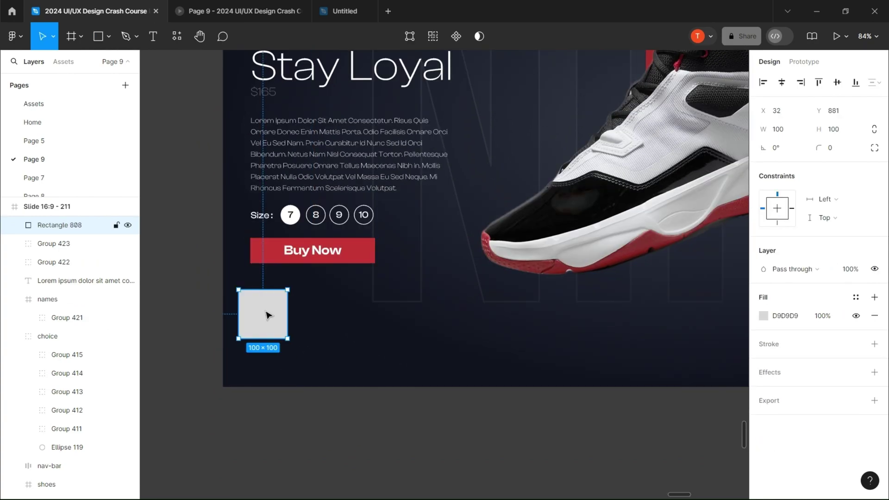
left_click_drag(268, 315, 279, 315)
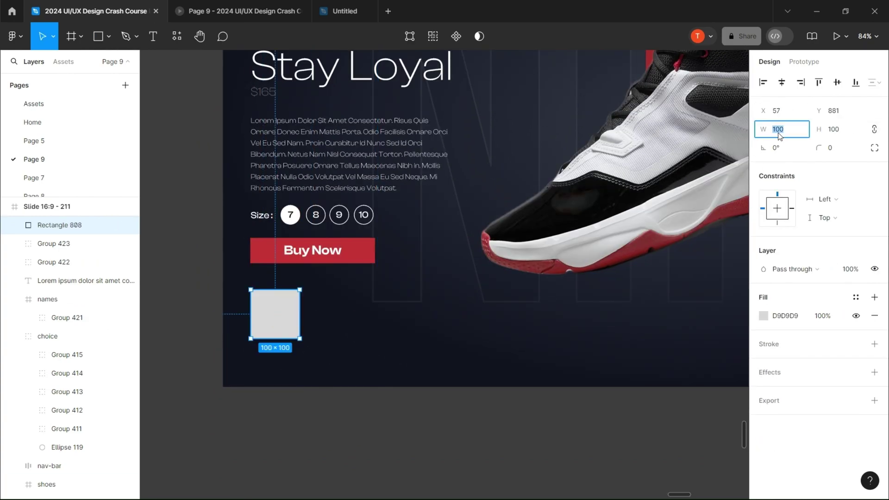
key("BackSpace")
type("6")
key("Return")
Copy the square twice to its right with 17 spacing and move the row of three to Y 867
left_click_drag(287, 319, 417, 339)
left_click(345, 331, "shift")
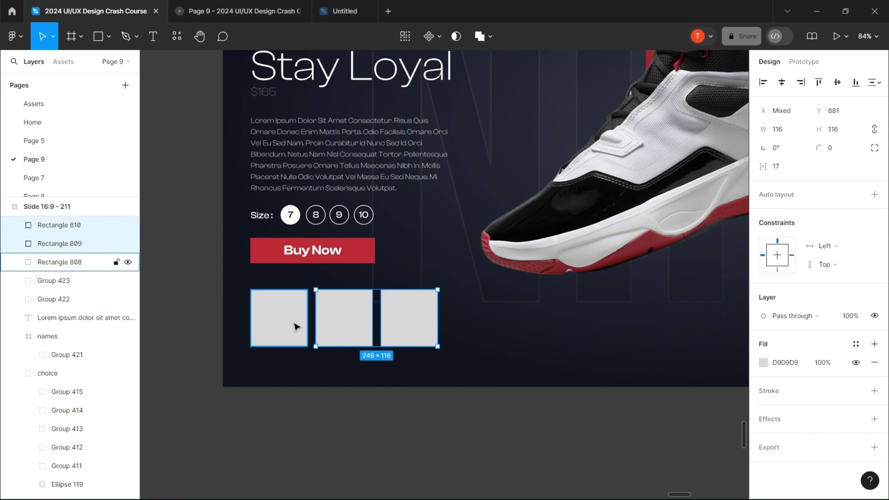
left_click(293, 327, "shift")
mouse_move(764, 114)
left_mouse_down()
mouse_move(752, 114)
mouse_move(761, 114)
left_mouse_up()
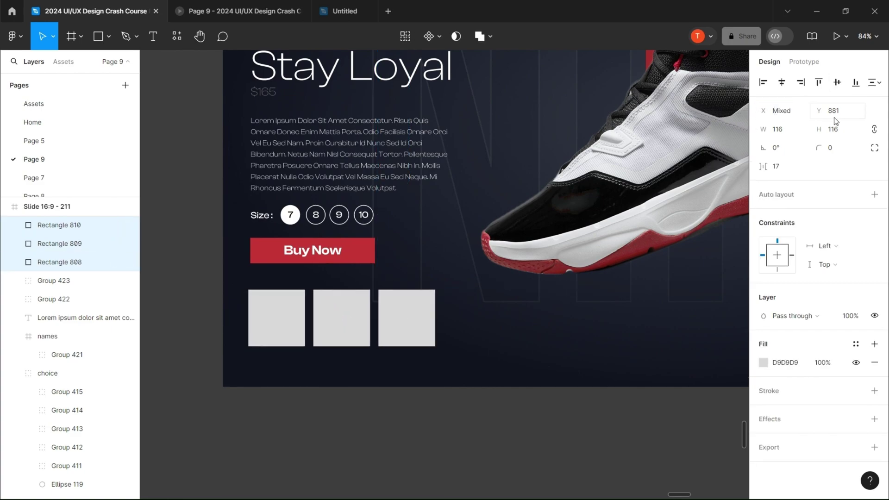
left_click_drag(818, 112, 811, 113)
left_click(567, 430)
scroll(567, 430, "down", 6)
left_click_drag(568, 430, 379, 306)
scroll(425, 245, "down", 6)
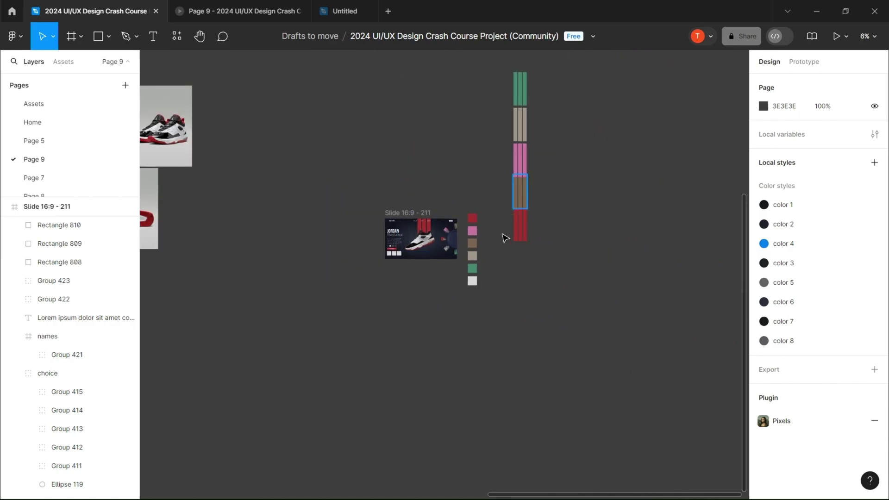
left_click_drag(519, 193, 471, 289)
key("ctrl+z")
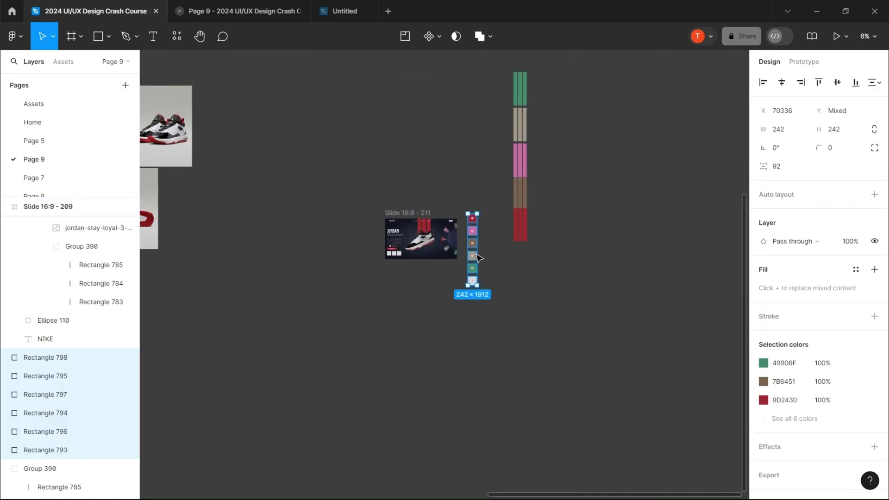
Copy the social icon row from another product slide and paste it into the Jordan slide
left_click(370, 194)
scroll(370, 206, "down", 3)
left_click_drag(465, 228, 875, 197)
scroll(371, 269, "up", 9)
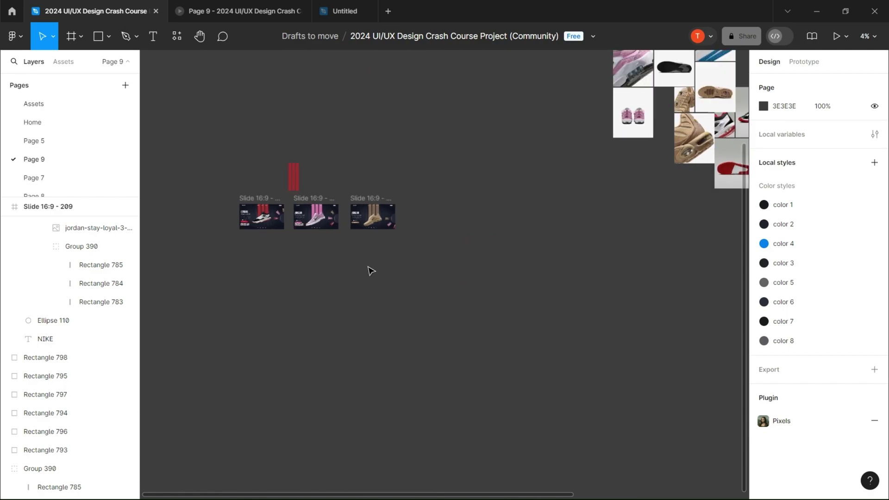
left_click_drag(375, 192, 451, 451)
left_click(477, 305)
scroll(479, 305, "down", 3)
left_click_drag(543, 302, 153, 269)
left_click_drag(544, 273, 90, 261)
scroll(544, 260, "right", 7)
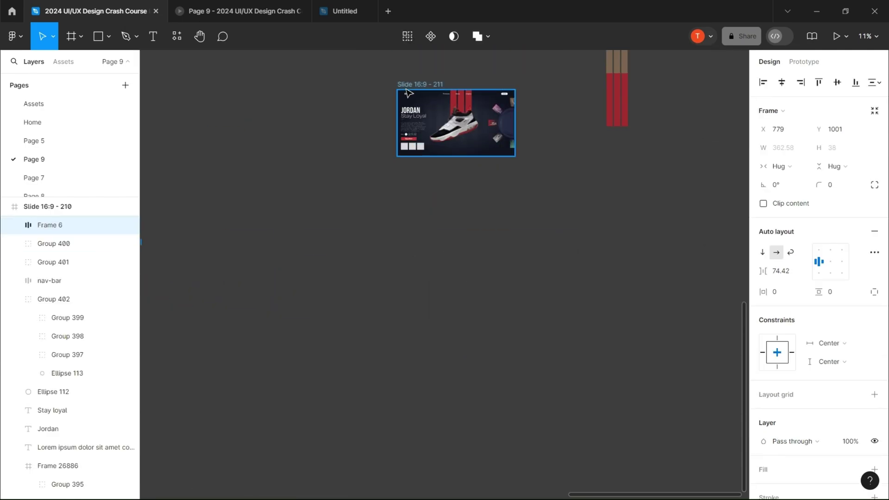
left_click(407, 85)
key("ctrl+v")
Move the color squares and the striped column groups up, clear of the Jordan slide
scroll(443, 116, "up", 3)
left_click(481, 365)
left_click_drag(530, 204, 466, 330)
scroll(566, 259, "down", 5)
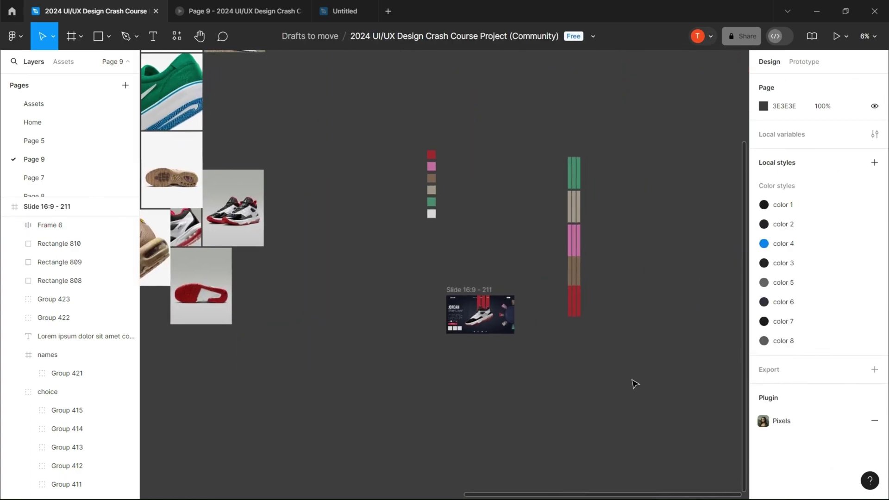
left_click_drag(625, 376, 555, 142)
left_click_drag(581, 170, 580, 70)
scroll(437, 387, "up", 2)
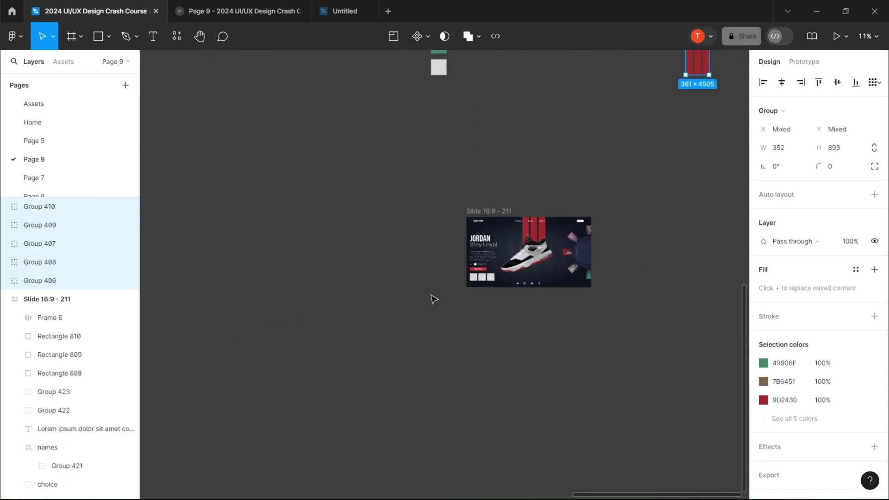
Move the three gray squares out of the Jordan slide onto the empty canvas beside it
scroll(430, 298, "up", 3)
left_click(548, 262)
left_click(531, 261, "shift")
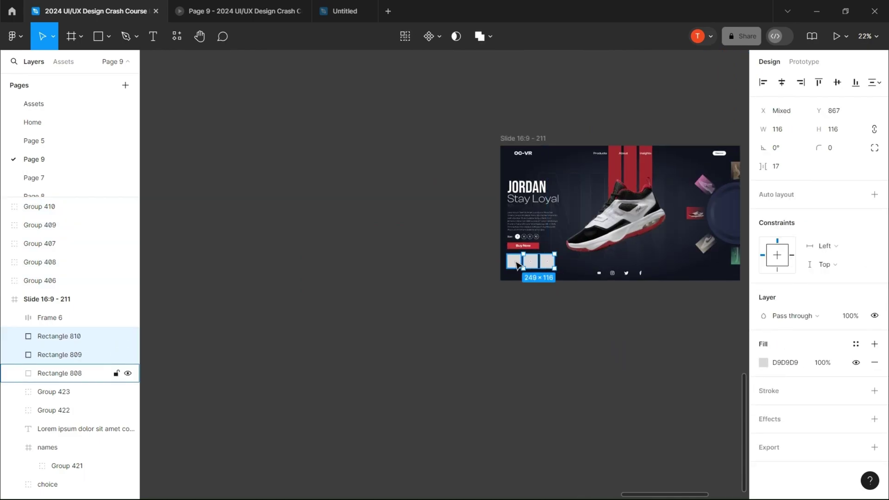
left_click_drag(528, 266, 310, 266)
left_click(301, 221)
scroll(304, 230, "down", 2)
Duplicate the three gray squares into one row of twelve with 17 spacing
left_click_drag(304, 227, 449, 283)
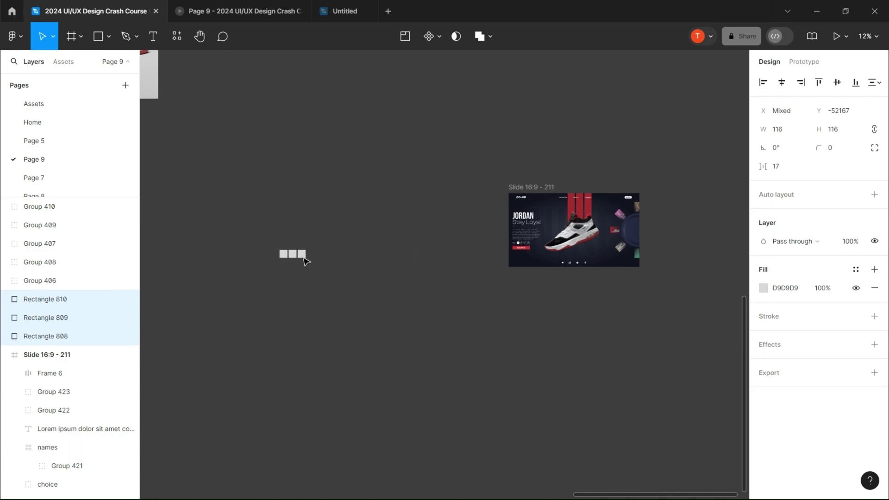
left_click_drag(307, 259, 330, 265)
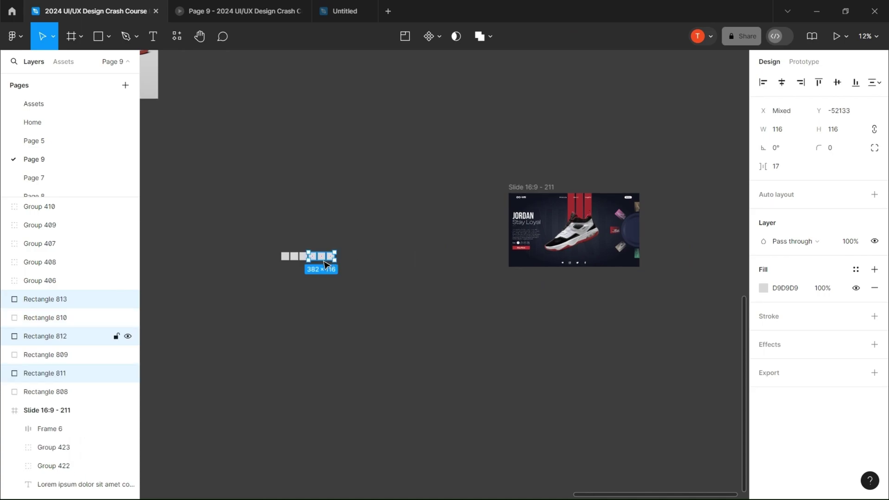
scroll(323, 265, "up", 5)
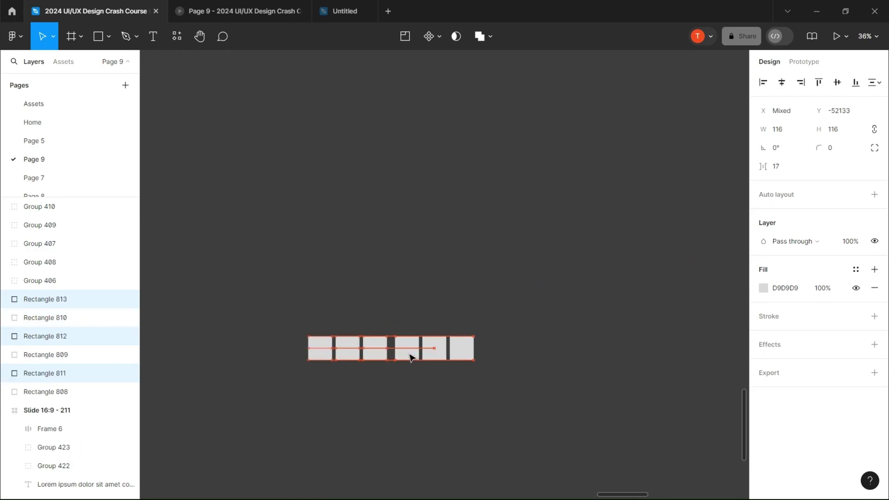
left_click(409, 356)
left_click_drag(311, 305, 520, 411)
left_click_drag(403, 349, 567, 360)
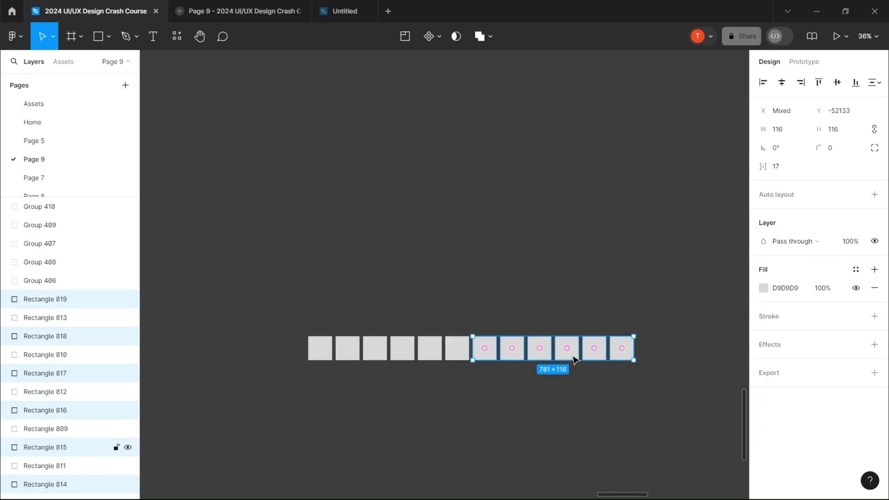
Duplicate the last three gray squares to extend the row to fifteen squares with 17 spacing
scroll(486, 393, "right", 3)
left_click(512, 367)
left_click(556, 368, "shift")
left_click(537, 369, "shift")
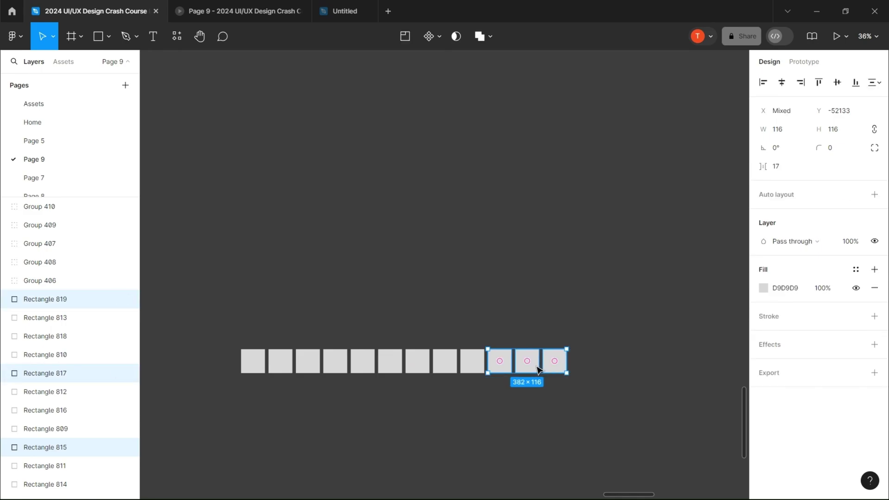
left_click_drag(534, 366, 616, 365)
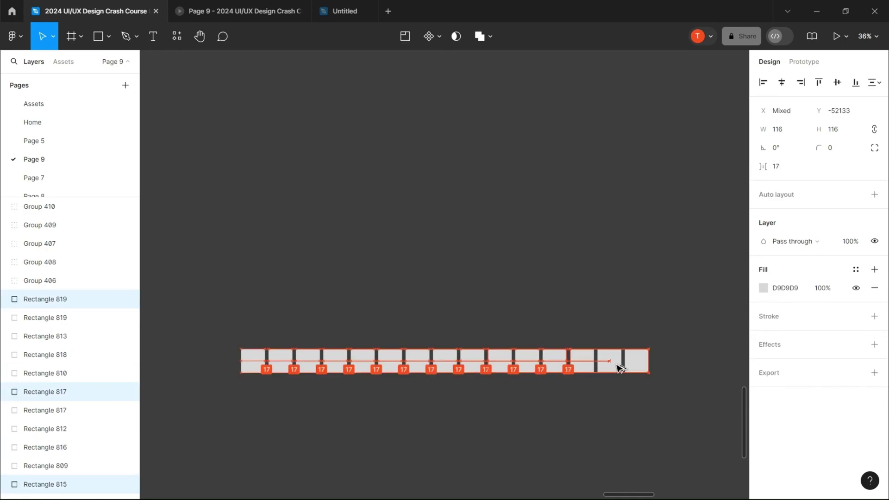
left_click(560, 295)
Scale the whole set of shoe photos down to 768 × 1188 and move it below the gray square row
scroll(559, 295, "down", 9)
left_click_drag(334, 74, 461, 232)
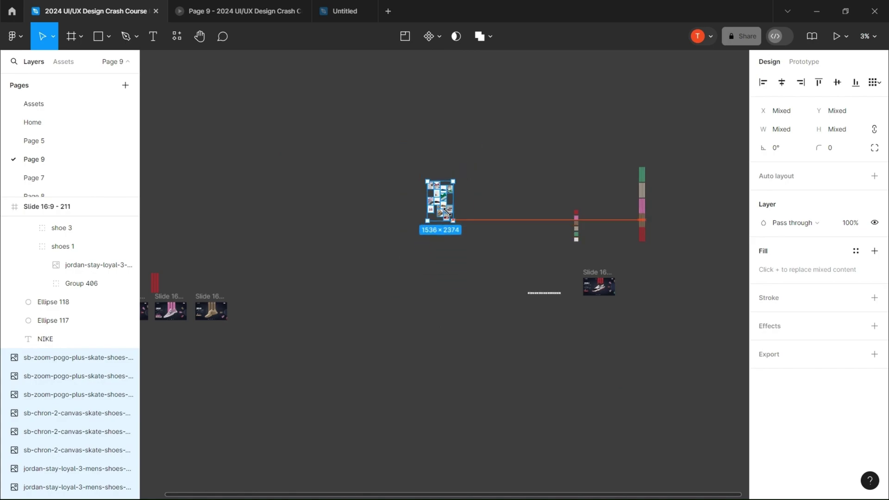
scroll(445, 206, "up", 3, "ctrl")
scroll(602, 408, "up", 10, "ctrl")
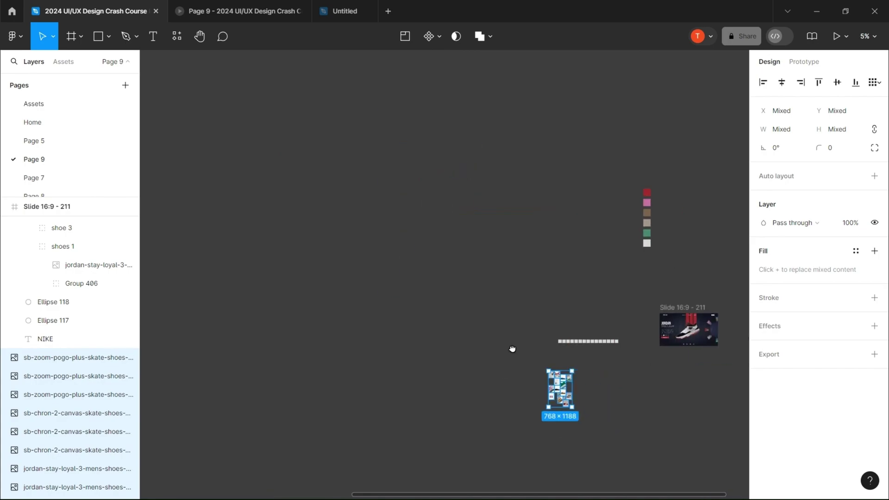
left_click_drag(319, 303, 253, 184)
Separate the three Jordan shoe photos from the set and move them below the far end of the square row
left_click(366, 259)
left_click(310, 297)
left_click(331, 291, "shift")
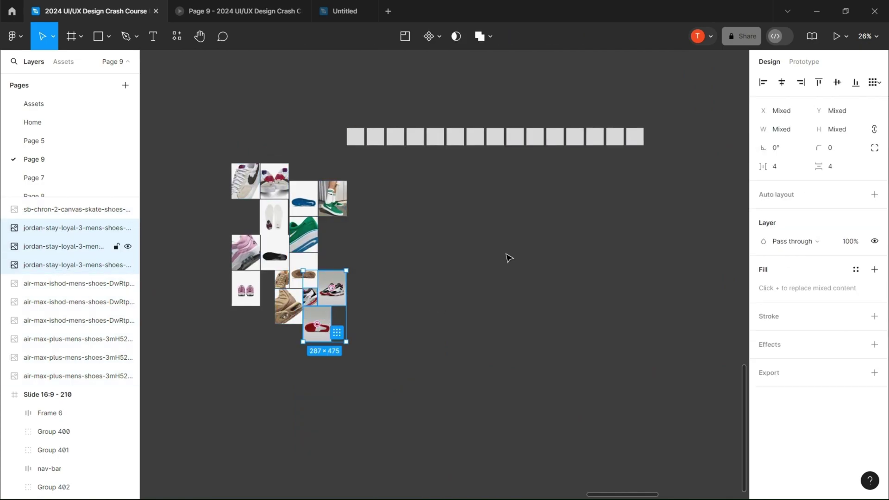
left_click_drag(325, 303, 444, 377)
Shrink the photo of the Jordan shoe pair, center it over the last gray square and union the two
scroll(602, 179, "up", 5, "ctrl")
left_click(489, 296)
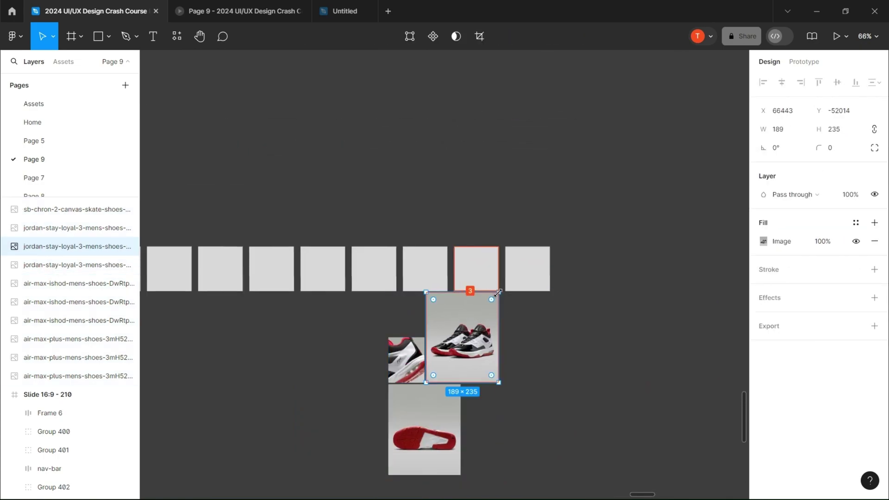
left_click_drag(498, 292, 470, 327)
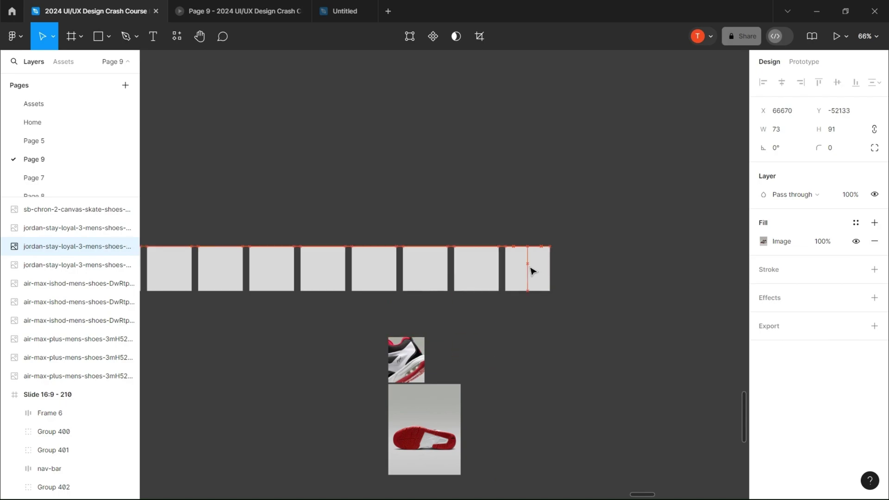
scroll(536, 347, "down", 8, "ctrl")
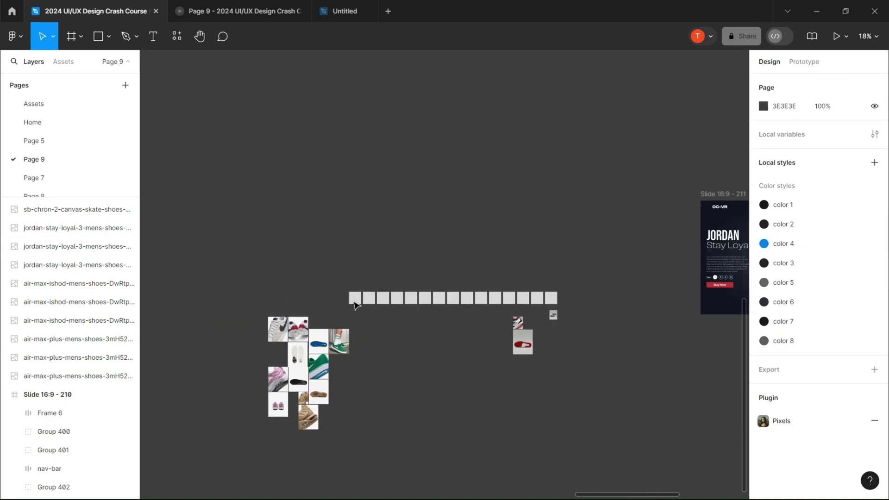
left_click_drag(345, 280, 580, 310)
scroll(559, 345, "up", 8, "ctrl")
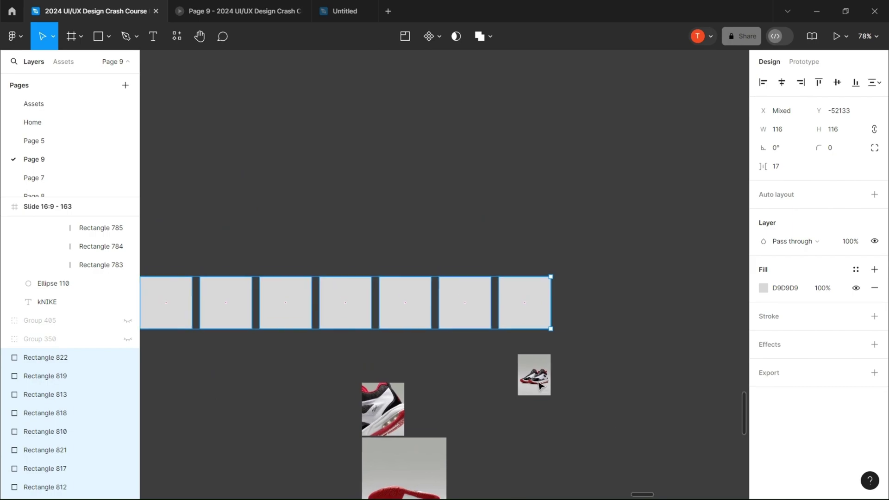
left_click(533, 374)
left_click_drag(520, 308, 520, 309)
left_click(503, 298, "shift")
left_click(476, 36)
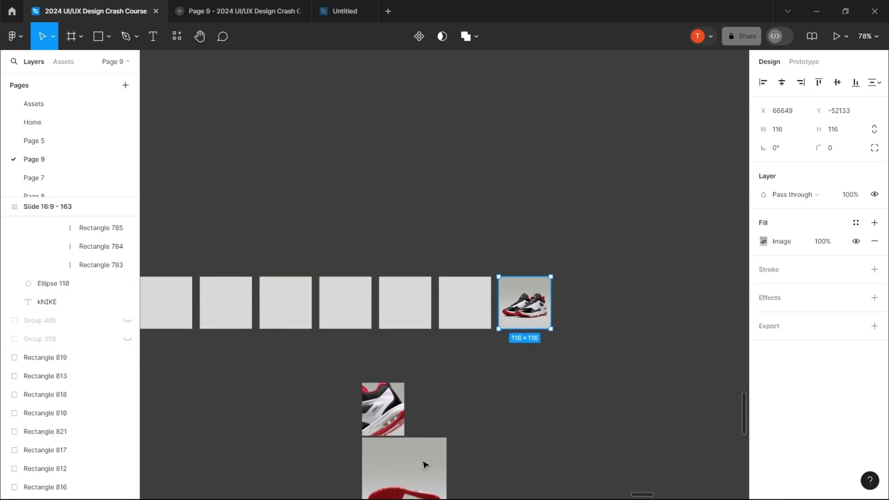
Shrink the red Jordan sole photo to about 70 × 86 and union it with the second-to-last square
left_click(422, 464)
left_click_drag(446, 437, 426, 462)
left_click_drag(408, 482, 471, 306)
scroll(477, 285, "up", 4, "ctrl")
left_click_drag(506, 252, 494, 268)
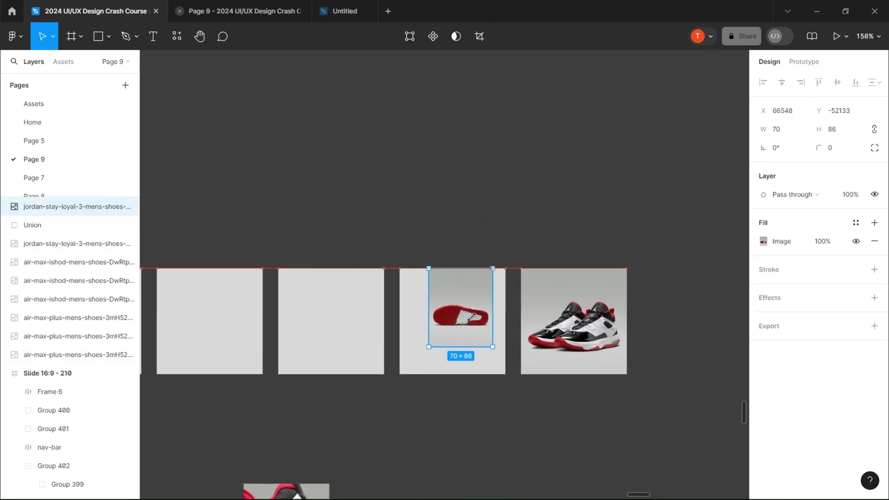
left_click_drag(463, 306, 454, 326)
left_click(438, 279, "shift")
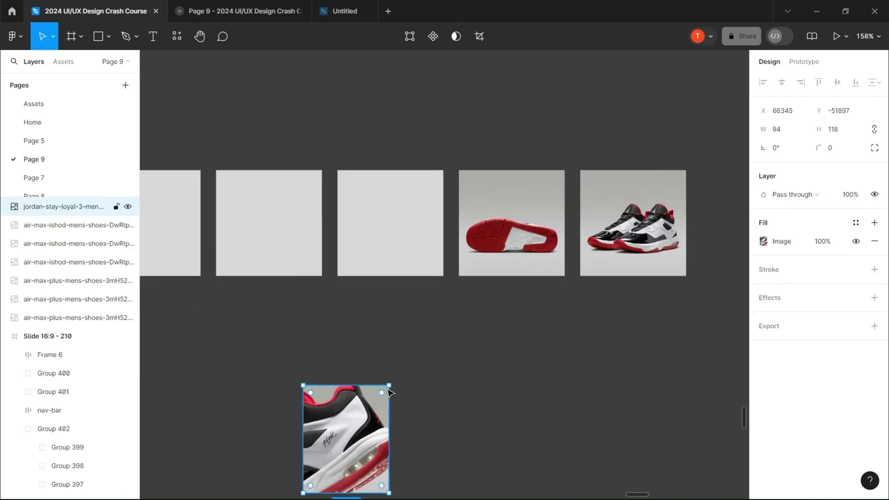
Shrink the Jordan close-up photo to about 34 × 42 and union it with the third-to-last square
left_click_drag(388, 470, 357, 439)
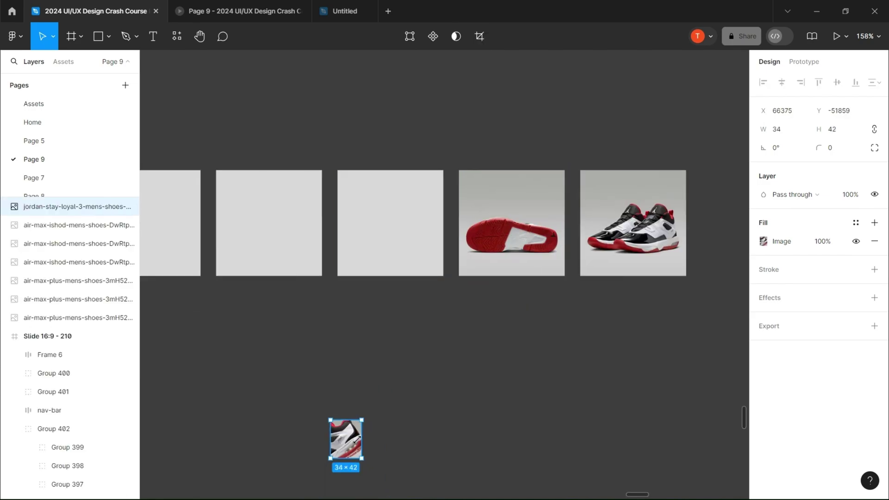
left_click_drag(402, 234, 401, 233)
left_click(407, 194, "shift")
left_click(478, 36)
Move the two pink shoe photos and the black sole photo together closer to the remaining empty squares
scroll(593, 286, "down", 8, "ctrl")
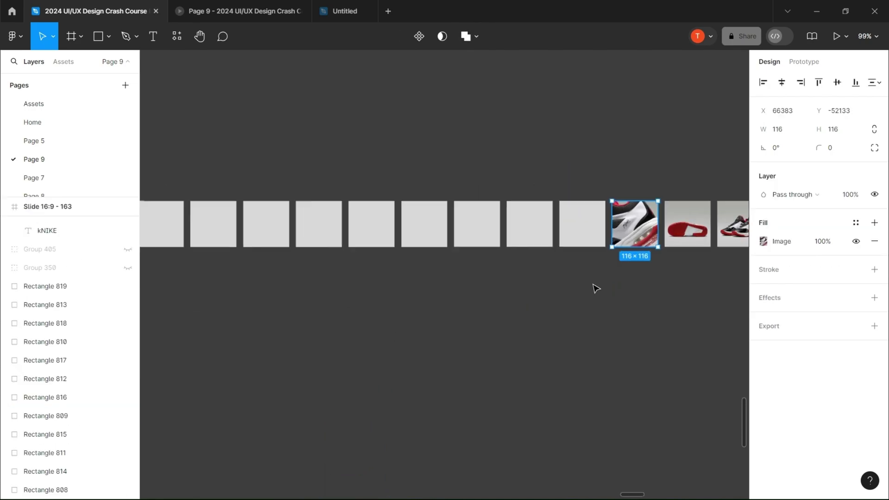
left_click(208, 351)
left_click(227, 351, "shift")
left_click(210, 366, "shift")
left_click_drag(217, 352, 449, 280)
Place the black sole photo over the empty square beside the Jordan close-up and union them
scroll(515, 204, "up", 5, "ctrl")
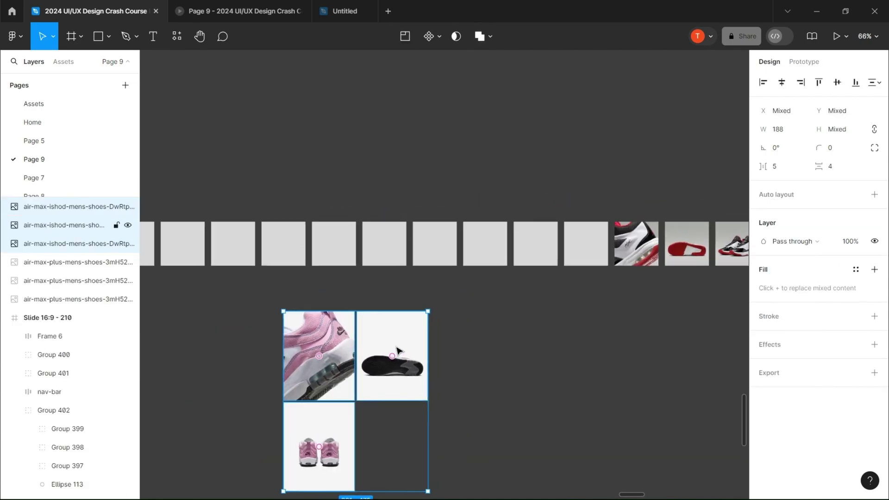
left_click(403, 350)
left_click_drag(403, 349, 590, 250)
left_click(605, 242, "shift")
left_click(469, 36)
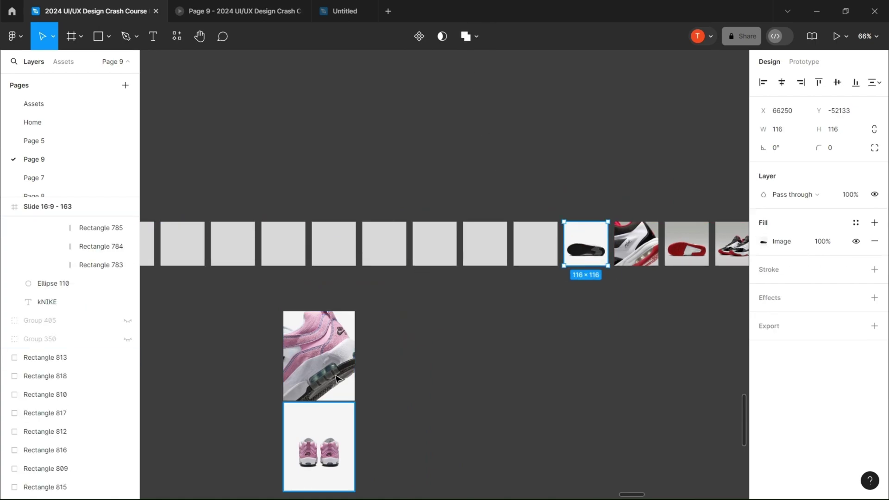
Shrink the pink shoe close-up to about 58 × 74 and union it with the square beside the black sole
left_click_drag(344, 345, 467, 346)
left_click_drag(477, 401, 453, 370)
left_click_drag(443, 352, 558, 231)
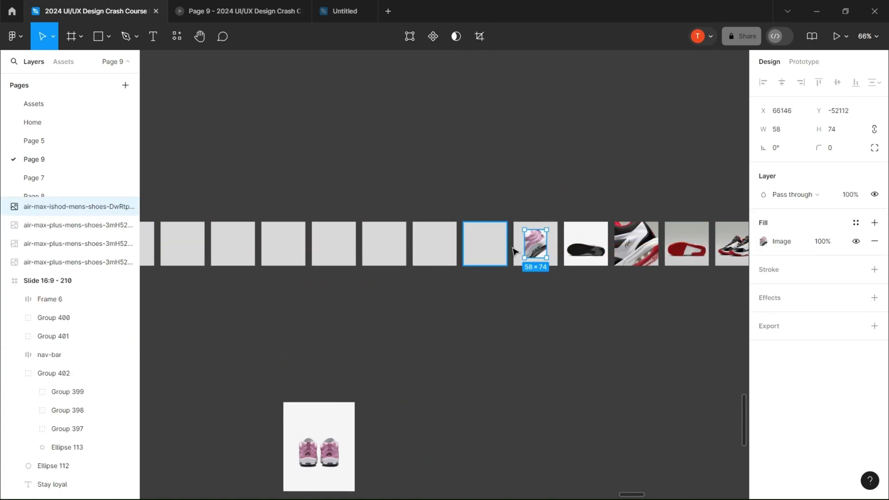
left_click_drag(513, 251, 514, 250)
Shrink the pink shoe pair photo and union it with the empty square beside the pink close-up
left_click(319, 445)
left_click_drag(320, 444, 482, 243)
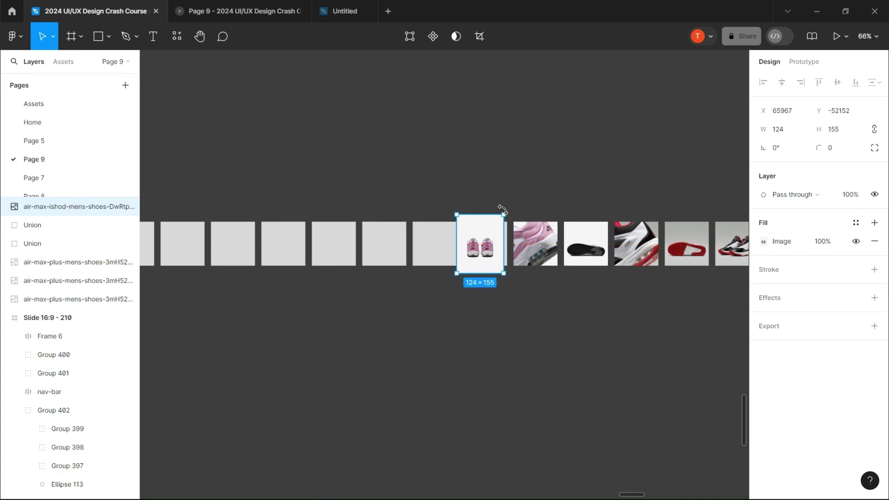
left_click(467, 232, "shift")
left_click(479, 36)
Select the three tan shoe photos, move them below the empty squares and shrink them
scroll(523, 278, "down", 5)
scroll(463, 335, "up", 4)
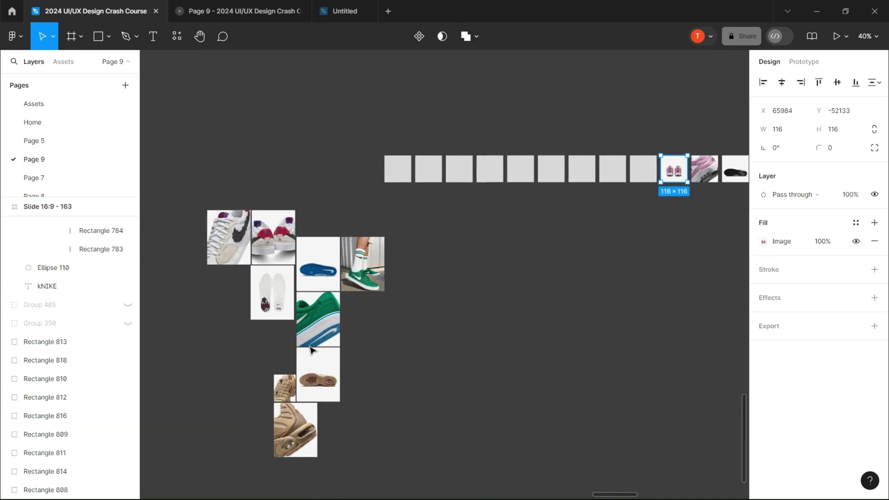
left_click_drag(320, 411, 263, 366)
left_click_drag(334, 373, 447, 341)
scroll(634, 254, "up", 2)
scroll(447, 342, "up", 3)
left_click(447, 342)
Union the tan sole, lace and side close-up photos with the next three empty squares
left_click_drag(490, 398, 536, 224)
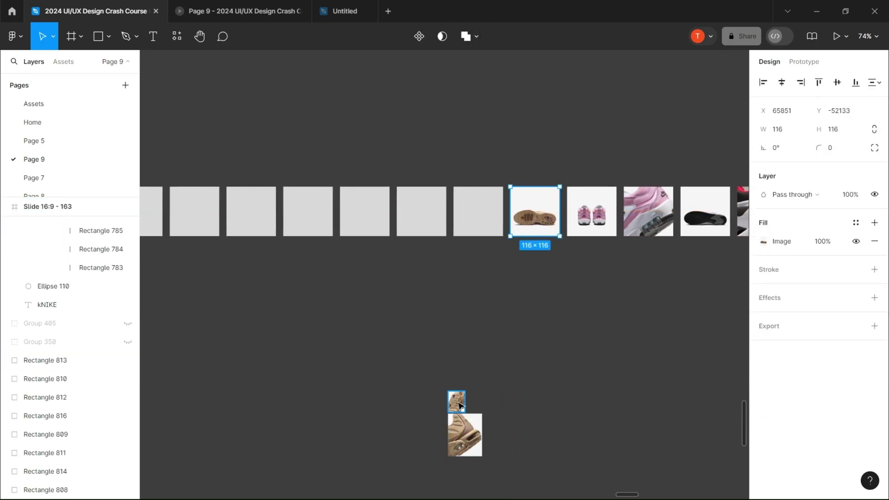
left_click_drag(456, 401, 478, 211)
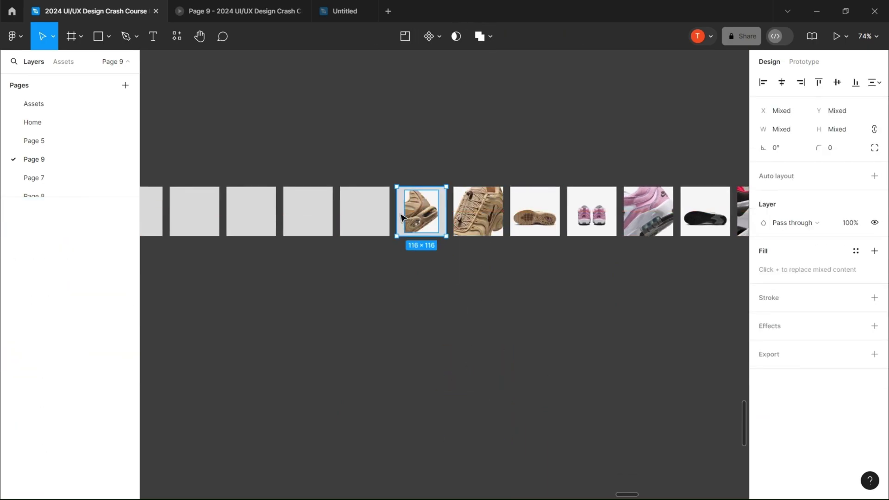
left_click(489, 36)
Select the white shoe close-up, heel and insole photos, move them below the empty squares and shrink them
scroll(535, 127, "down", 3, "ctrl")
left_click(151, 236, "shift")
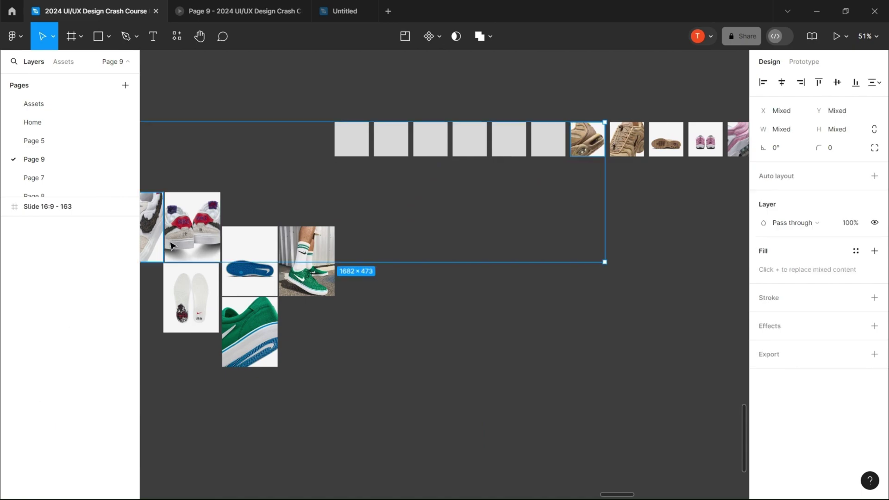
left_click(152, 236)
left_click(191, 240, "shift")
left_click(184, 297, "shift")
left_click_drag(185, 298, 587, 299)
left_click_drag(623, 191, 585, 234)
scroll(506, 268, "up", 4)
left_click_drag(582, 236, 514, 314)
Union the white shoe's heel, close-up and insole photos with the next three empty squares
left_click_drag(489, 359, 423, 105)
left_click(401, 88, "shift")
left_click(480, 36)
left_click_drag(450, 347, 346, 94)
left_click(376, 80, "shift")
left_click(480, 36)
left_click_drag(467, 325, 591, 424)
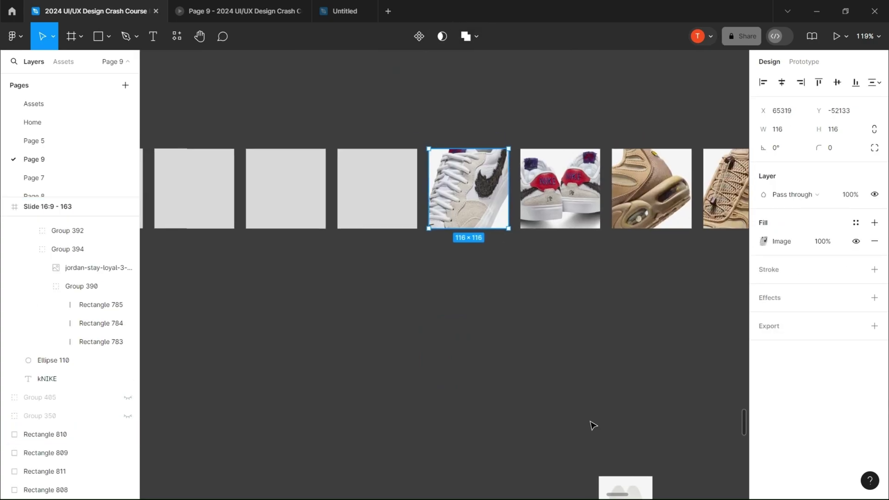
left_click_drag(629, 487, 373, 173)
left_click(344, 187, "shift")
left_click(480, 36)
Move the green shoe photos and the blue sole photo below the last three empty squares and shrink them
scroll(398, 280, "down", 4)
left_click_drag(375, 276, 524, 152)
left_click_drag(237, 391, 344, 273)
left_click_drag(465, 220, 481, 162)
scroll(434, 297, "up", 5)
left_click_drag(480, 162, 454, 212)
Union the worn green shoe, blue sole and green close-up photos with the last three empty squares
left_click(452, 324)
left_click(496, 205, "shift")
left_click(479, 36)
left_click_drag(409, 321, 384, 207)
left_click(408, 205, "shift")
left_click(480, 36)
left_click_drag(405, 370, 303, 209)
left_click(320, 182, "shift")
left_click(466, 36)
Group the fifteen shoe thumbnails and rename the group "mini images"
scroll(492, 139, "down", 5)
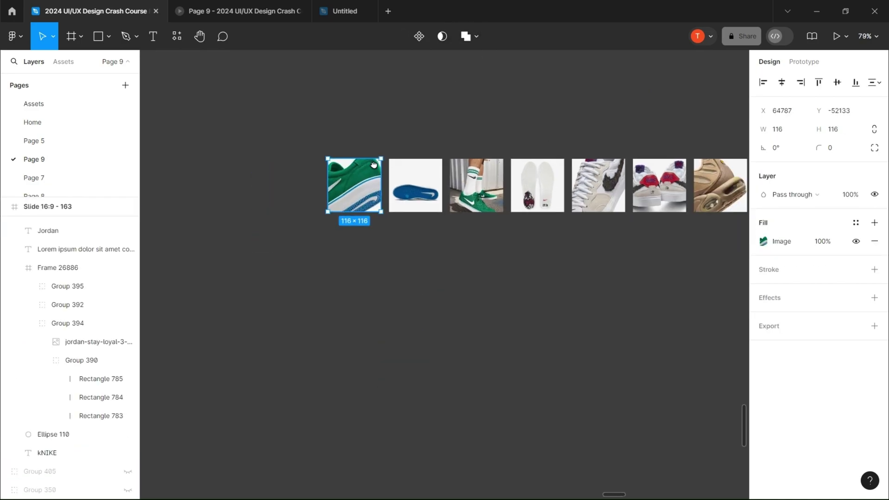
left_click_drag(648, 204, 466, 218)
scroll(482, 232, "down", 3, "ctrl")
left_click_drag(236, 178, 704, 323)
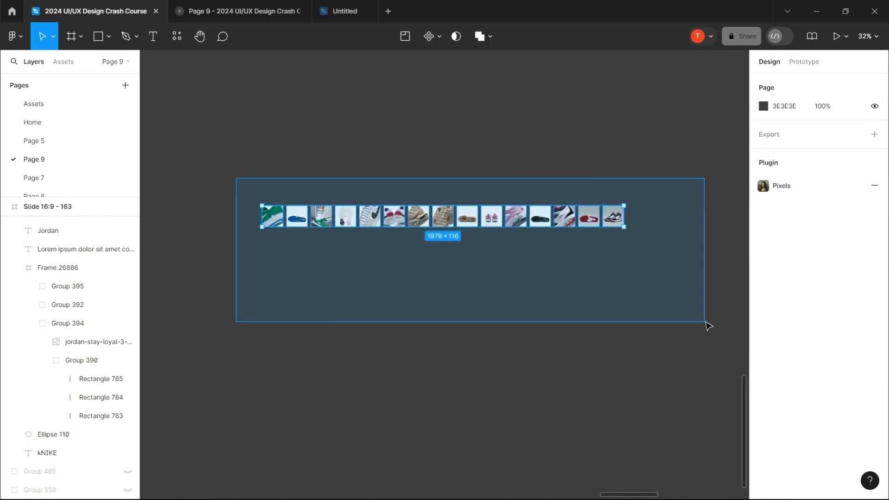
key("ctrl+g")
scroll(662, 327, "down", 3, "ctrl")
scroll(395, 277, "right", 5)
scroll(396, 277, "up", 1)
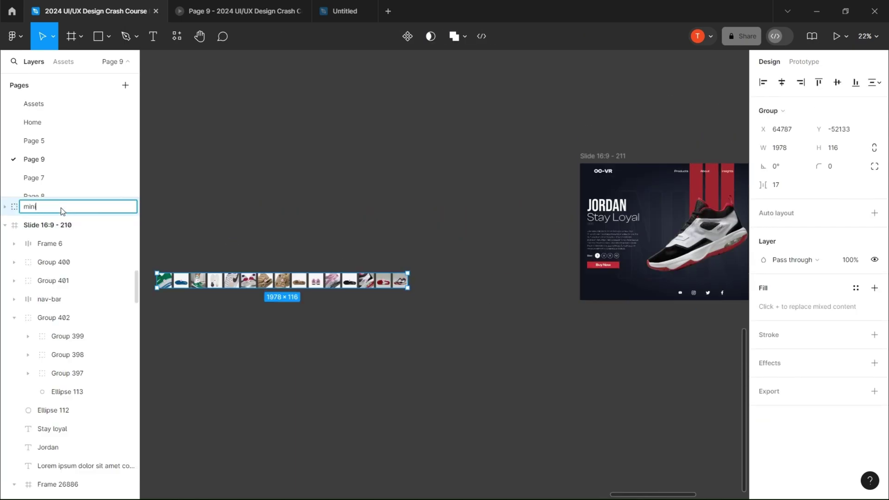
left_click(255, 237)
Move the mini images group across the canvas to just below the Jordan slide
left_click_drag(295, 280, 594, 291)
left_click_drag(594, 291, 397, 254)
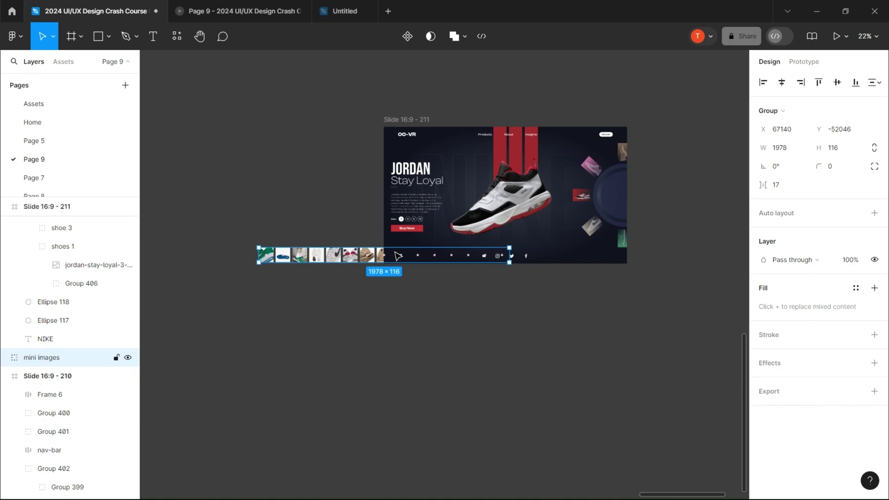
scroll(463, 262, "up", 4)
left_click_drag(284, 250, 522, 360)
left_click(391, 217)
left_click(327, 241)
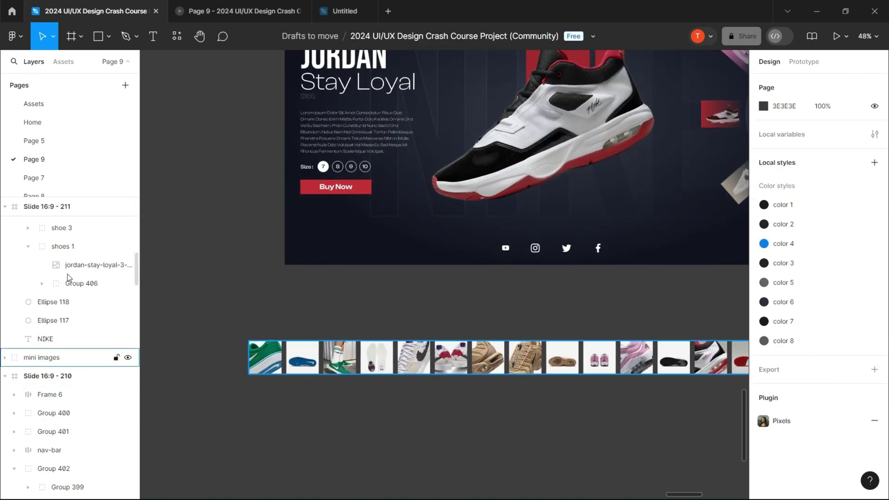
Bring the mini images group to the front and place it in the Jordan slide below Buy Now at X -1534, Y 874
scroll(67, 278, "up", 4)
scroll(222, 361, "up", 1, "ctrl")
left_click(283, 365)
key("]")
scroll(283, 365, "down", 3, "ctrl")
scroll(283, 362, "down", 3, "ctrl")
left_click_drag(388, 360, 326, 303)
scroll(326, 303, "up", 7, "ctrl")
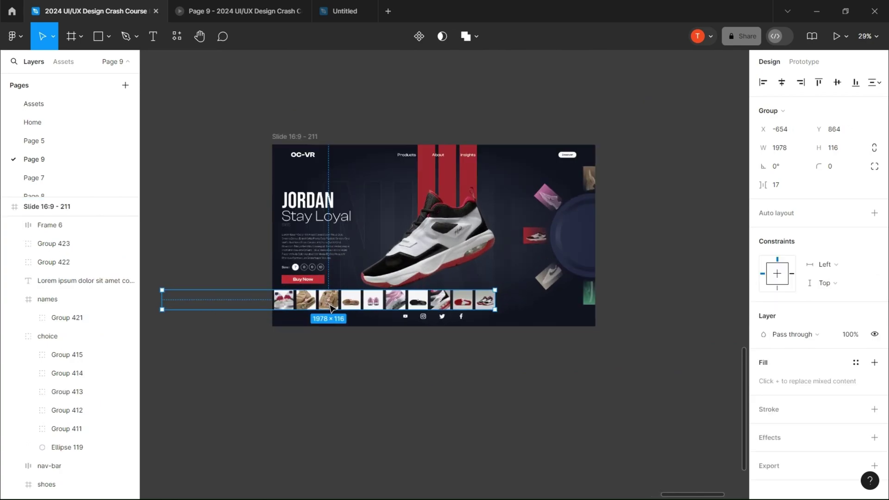
left_click_drag(461, 287, 220, 303)
left_click_drag(517, 296, 351, 288)
Draw a frame of about 406 × 155 around the three Jordan thumbnails below the Buy Now button
key("f")
scroll(348, 290, "up", 2, "ctrl")
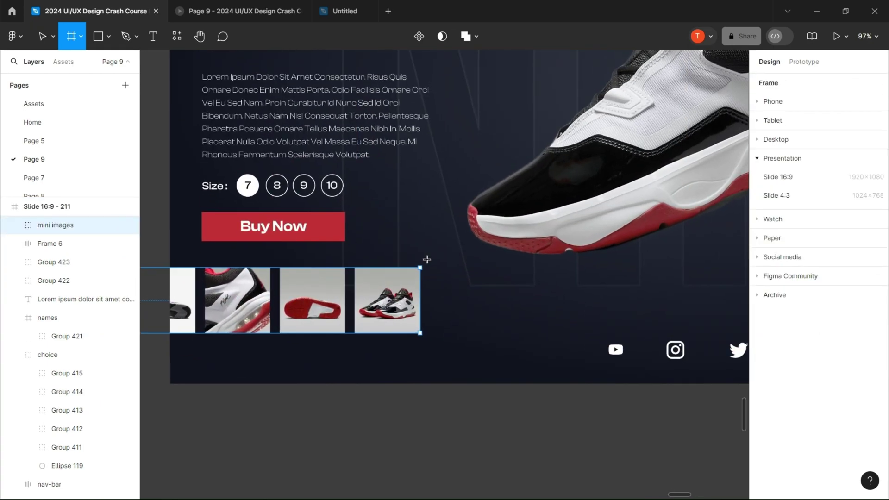
left_click_drag(427, 261, 263, 352)
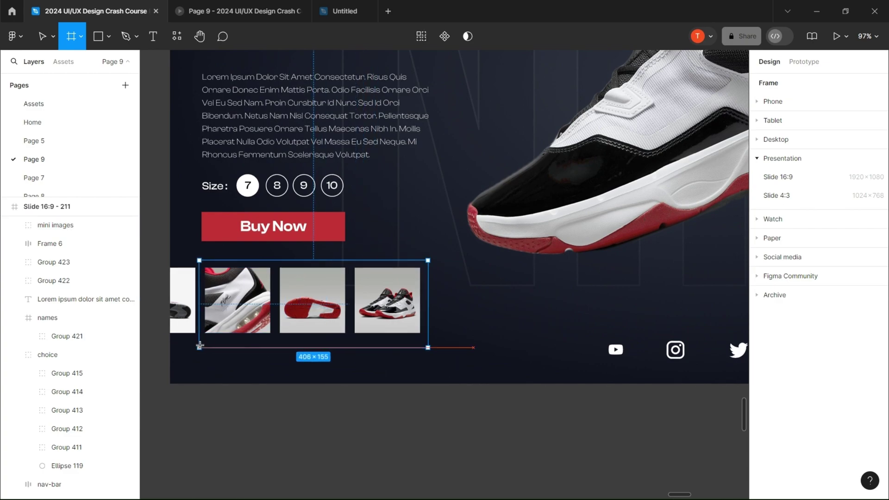
left_click_drag(199, 345, 199, 346)
left_click(176, 315)
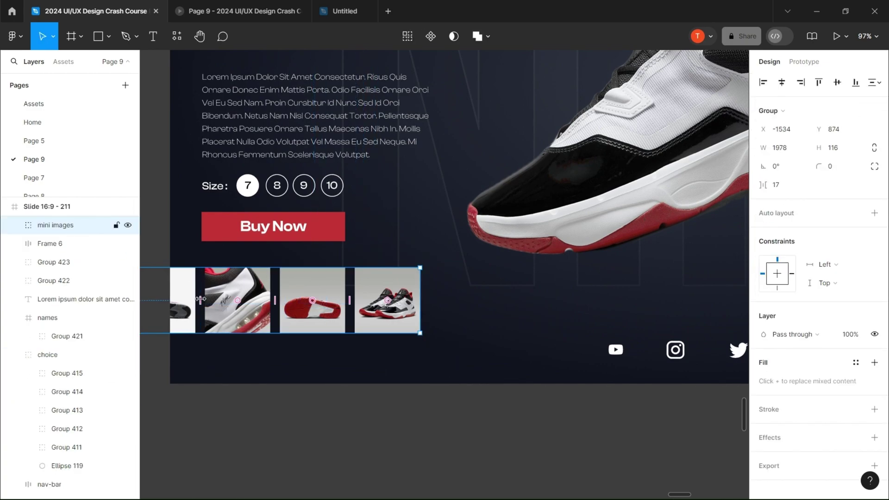
left_click_drag(67, 226, 60, 248)
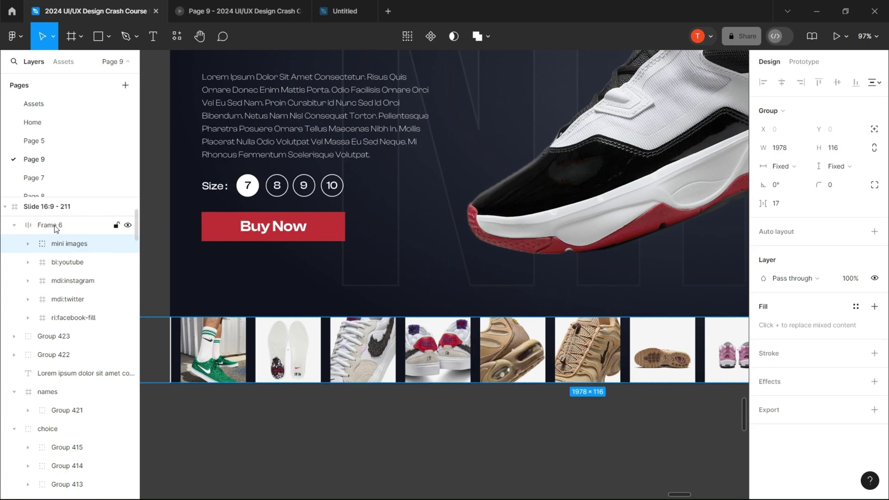
key("ctrl+z")
Place the new frame at the top of the slide's layer order and nest the mini images group inside it
left_click(426, 290)
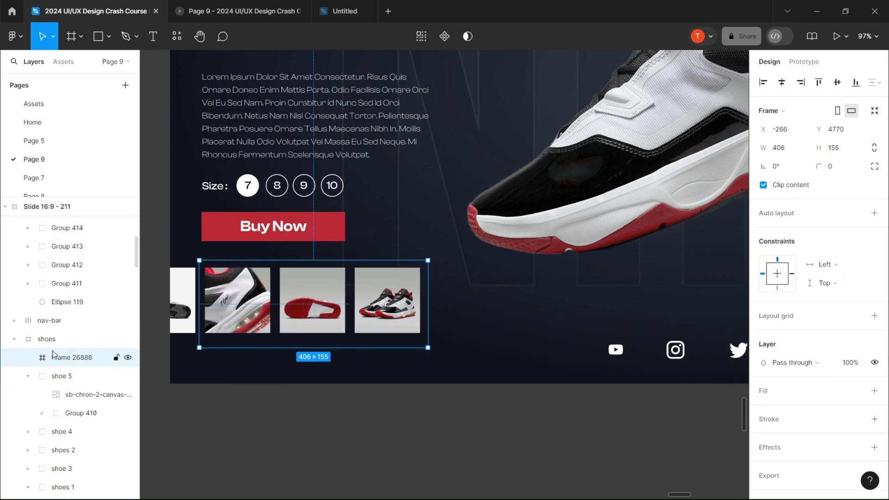
left_click_drag(61, 360, 41, 329)
key("]")
left_click_drag(61, 244, 62, 226)
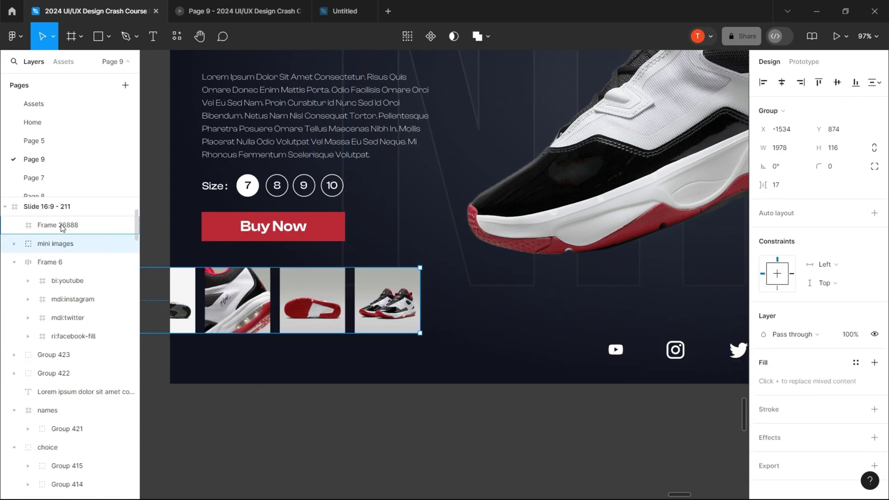
Rename the frame that masks the thumbnails "mini images"
double_click(66, 229)
type("mini")
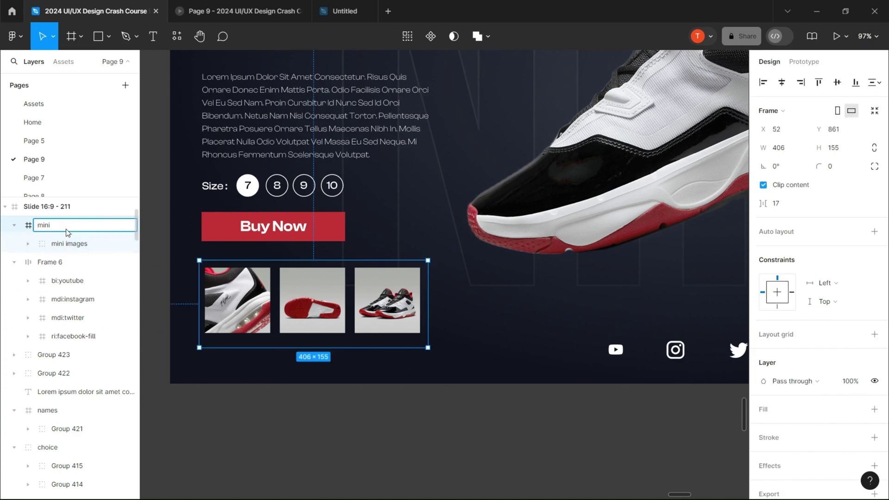
type(" images")
left_click(372, 449)
Trim the mini images frame to 396 × 155 at X 62 so it starts at the first thumbnail's edge
left_click(353, 308)
left_click(315, 421)
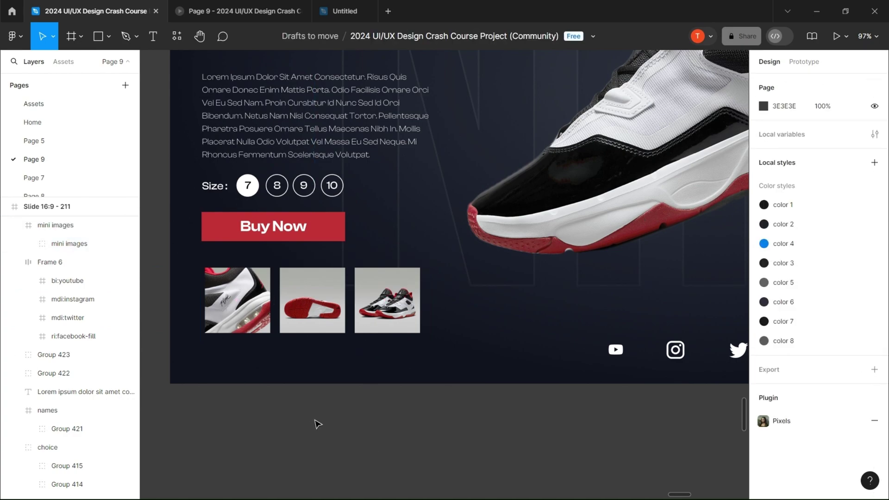
left_click_drag(317, 424, 334, 464)
scroll(333, 464, "down", 1)
scroll(309, 378, "up", 4)
left_click(359, 384)
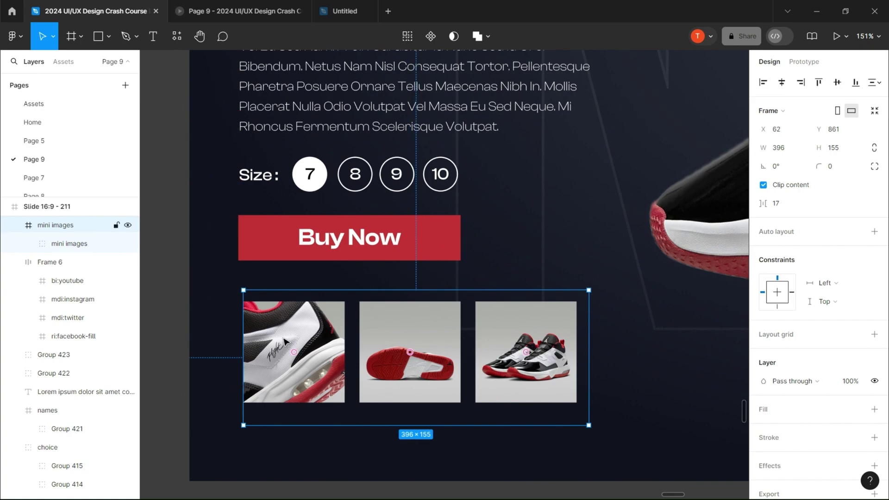
left_click(302, 471)
Bring the nav-bar to the front of the slide and rename the social icons frame "social"
scroll(301, 473, "down", 3)
left_click_drag(264, 427, 254, 386)
scroll(254, 386, "down", 1)
left_click_drag(255, 386, 233, 293)
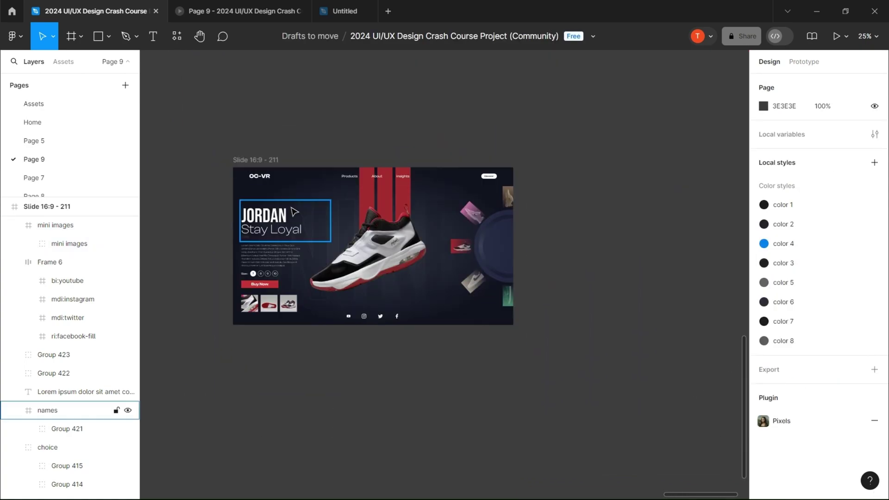
left_click(297, 178)
key("]")
left_click(14, 243)
double_click(49, 264)
type("social")
left_click(14, 262)
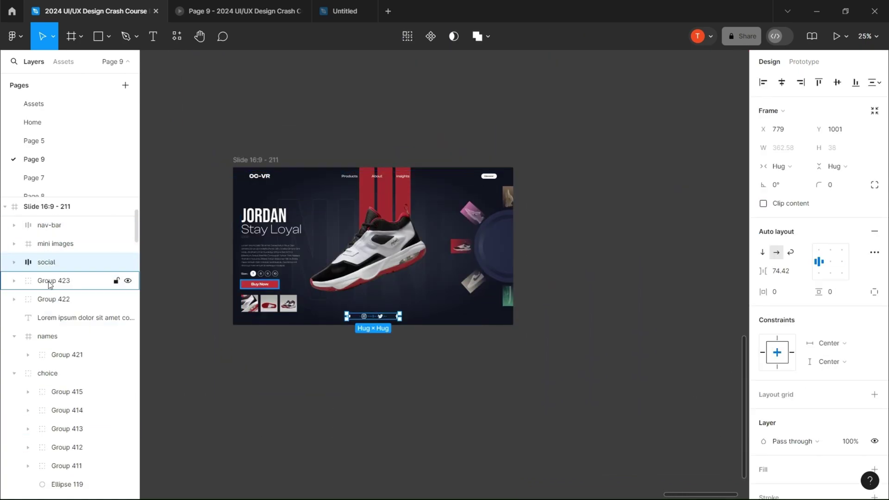
Rename the Buy Now group "buy button", the size picker group "sizing" and the description paragraph, nested in that group, "text"
double_click(49, 281)
type("buy button")
double_click(57, 301)
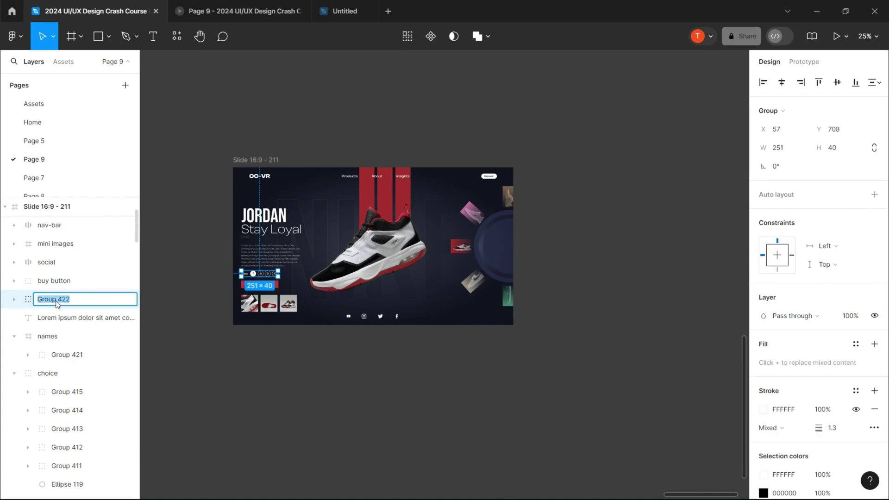
double_click(50, 324)
key("Return")
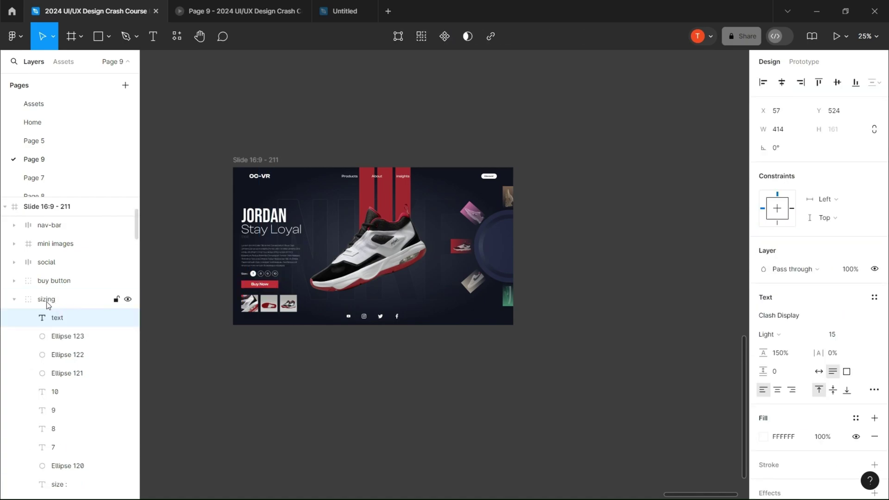
left_click(14, 299)
Group the two background ellipses with the NIKE text and name the group "other"
left_click(14, 355)
left_click(51, 373)
left_click(55, 391, "shift")
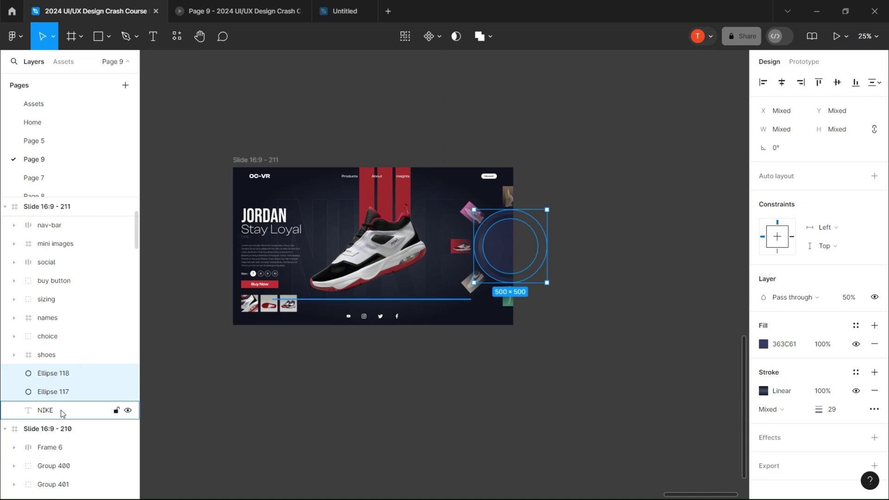
key("ctrl+g")
key("Return")
left_click(305, 329)
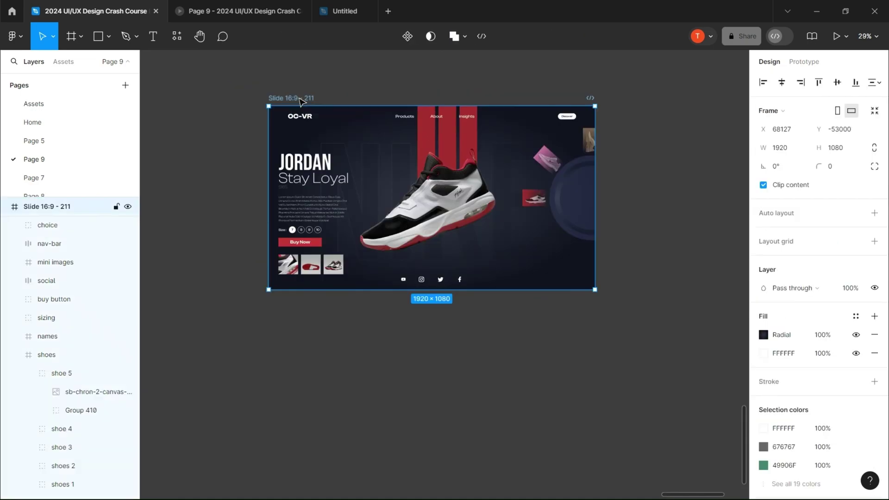
Duplicate the Jordan slide below the original and shift the copy's shoes frame down until the pink shoe is centered
left_click_drag(298, 98, 292, 317)
scroll(494, 178, "down", 5)
left_click(435, 203)
left_click_drag(818, 129, 204, 131)
Rotate the pink Air Max shoe to 17° and hide the shoes 1 group with its red columns
left_click(411, 253)
double_click(414, 254)
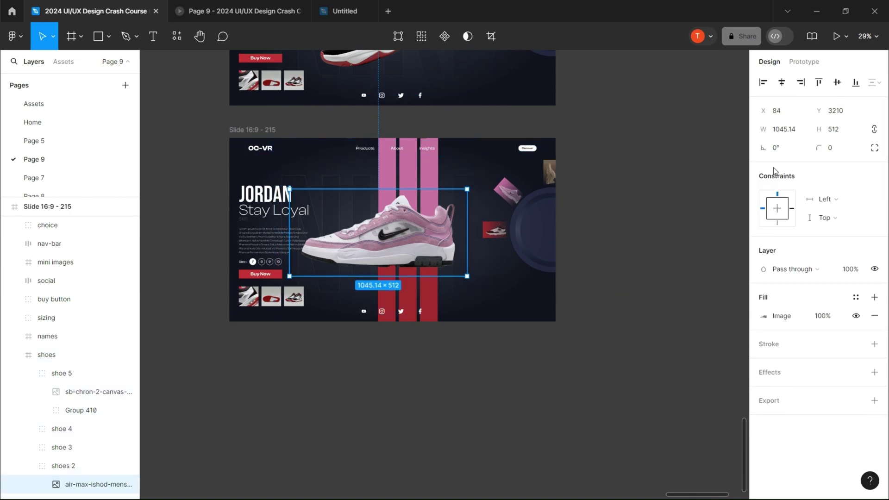
left_click_drag(762, 148, 746, 147)
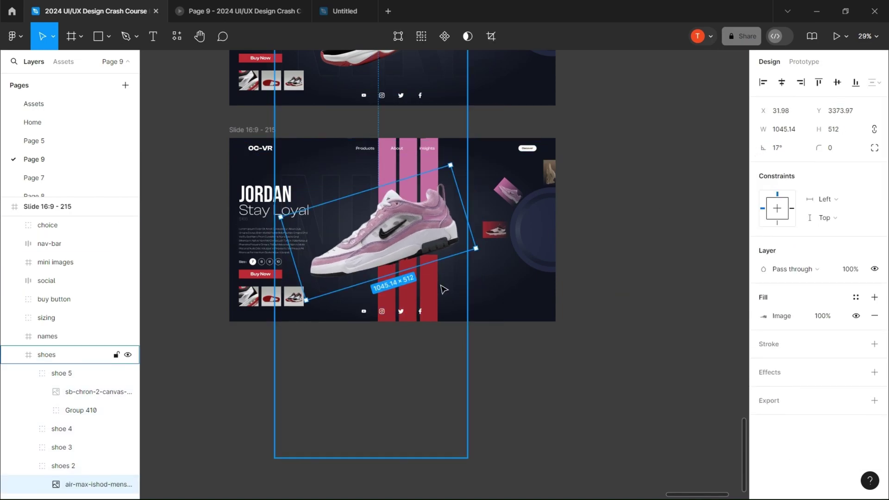
left_click(429, 295)
left_click(455, 291)
double_click(419, 288)
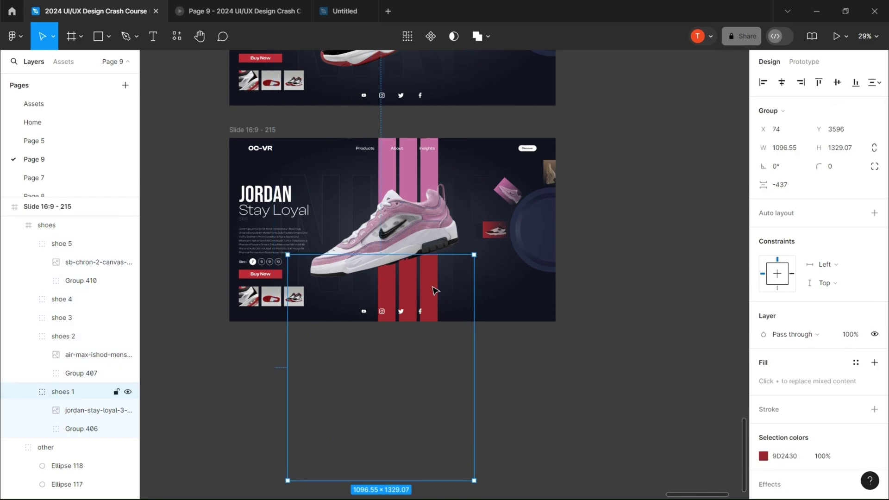
left_click(679, 351)
Rotate the choice wheel to about 43° to bring the pink tile forward, and move the names group to Y -255 for Air Max Ishold
left_click(535, 235)
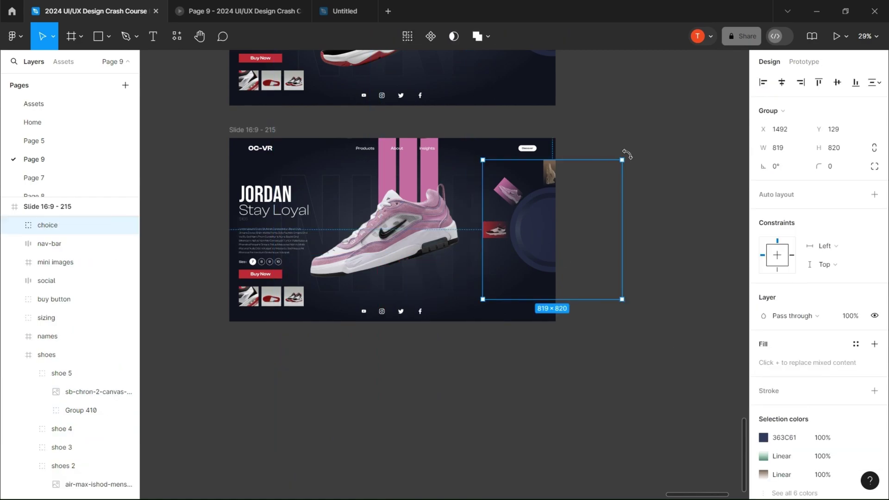
left_click_drag(623, 155, 555, 157)
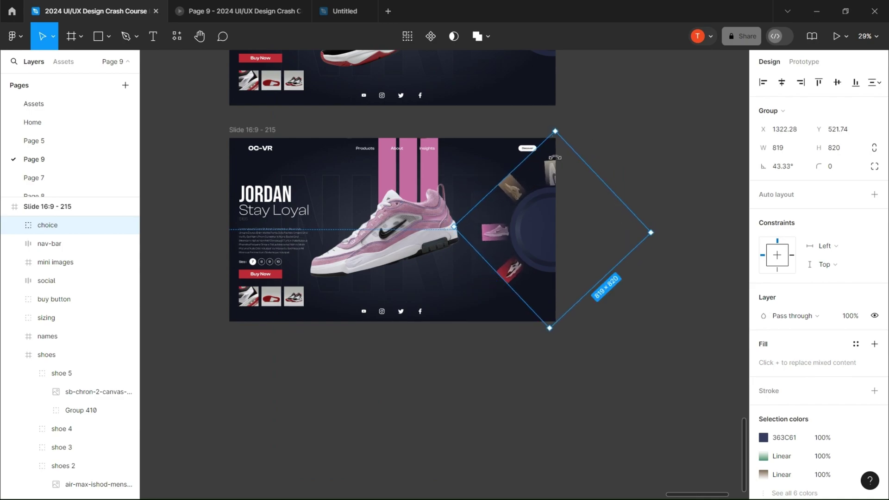
left_click(274, 212)
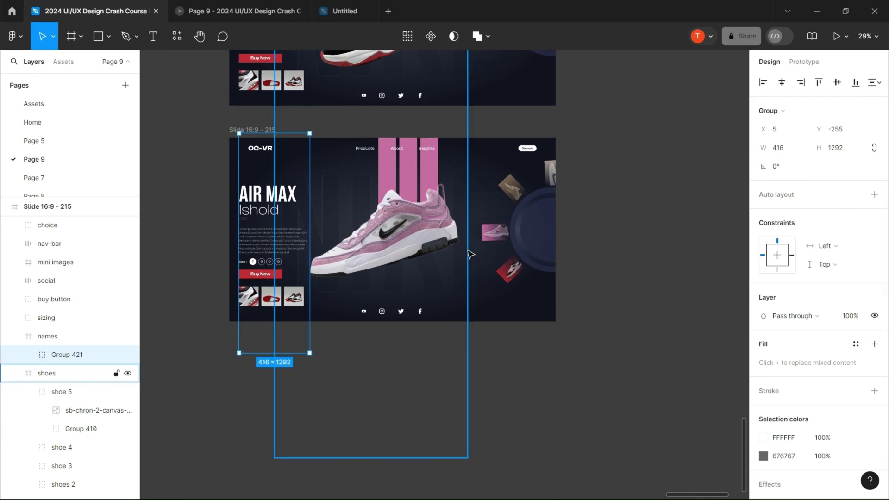
Shift the thumbnail strip to the pink shoe's images and recolor the Buy Now button pink, sampling the columns
left_click(260, 301)
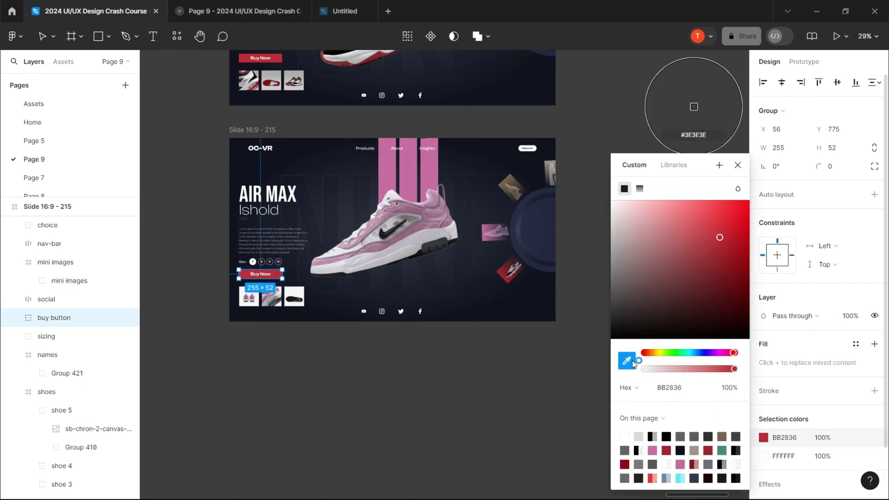
left_click(407, 162)
left_click(547, 278)
key("Escape")
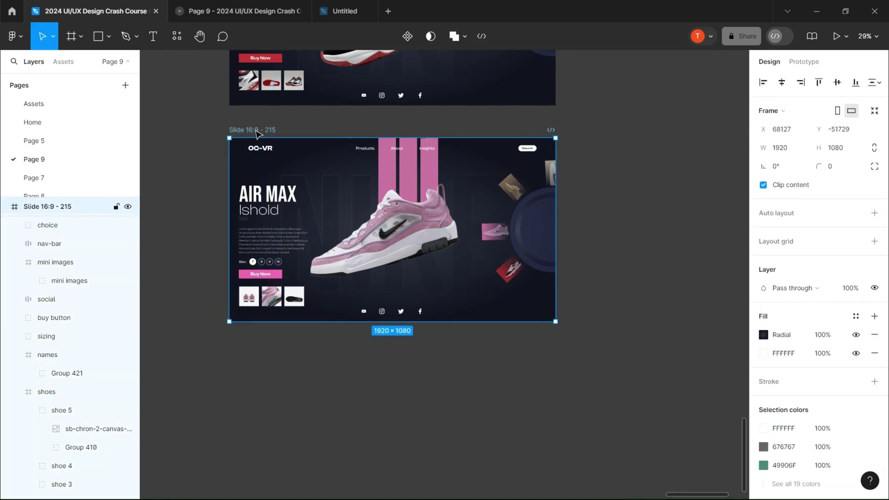
Duplicate the Air Max Ishold slide below itself and move the copy's shoes frame to Y -2099 to center the tan shoe
key("ctrl+d")
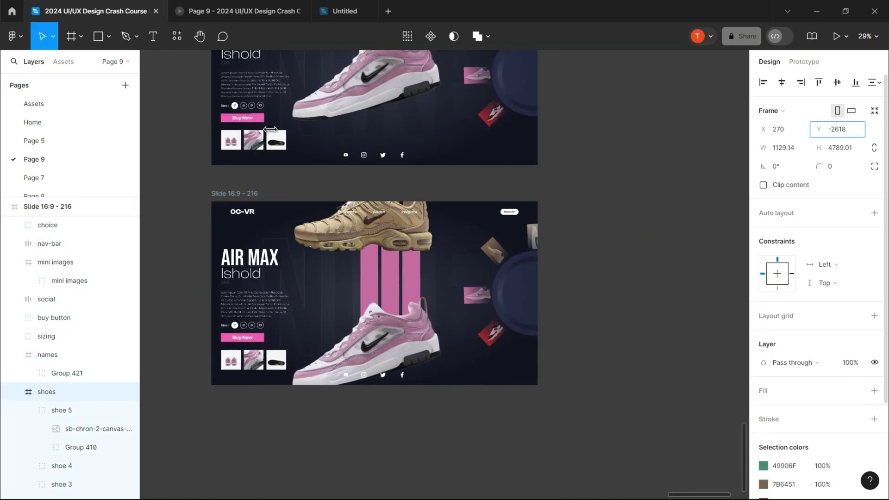
left_click_drag(270, 129, 861, 143)
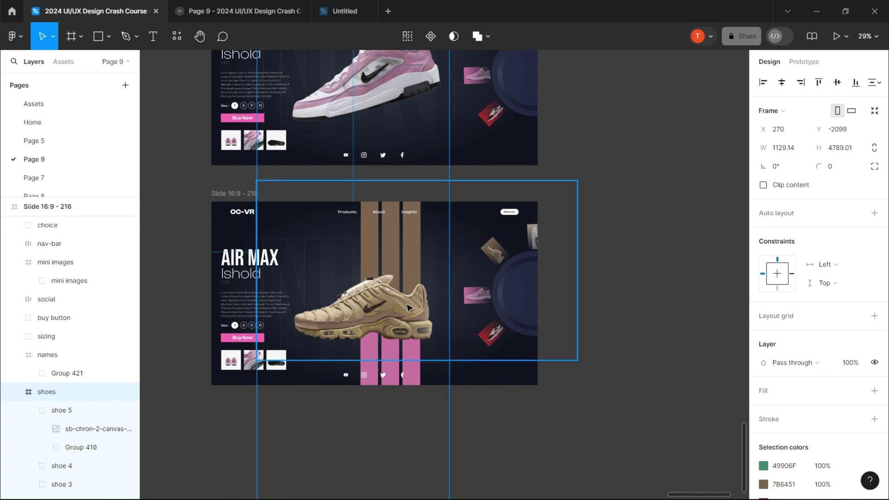
Tilt the tan Air Max Plus shoe like the previous ones and set the pink shoe group's opacity to 0%
left_click(391, 303, "ctrl")
left_click_drag(765, 151, 748, 159)
left_click(411, 347)
left_click(855, 334)
type("0")
left_click(625, 296)
Rotate the choice wheel until the tan tile faces the shoe and shift the thumbnail strip to about X -779
left_click(516, 289)
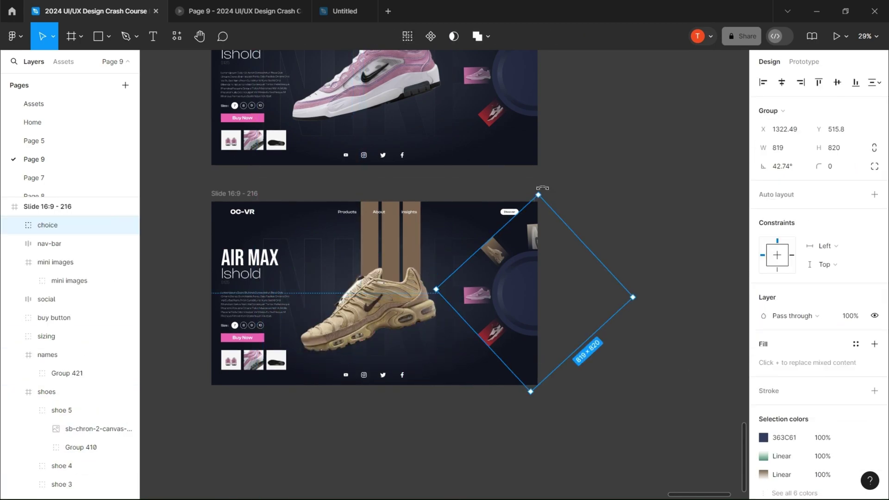
left_click_drag(542, 188, 457, 215)
left_click(56, 262)
left_click(69, 281)
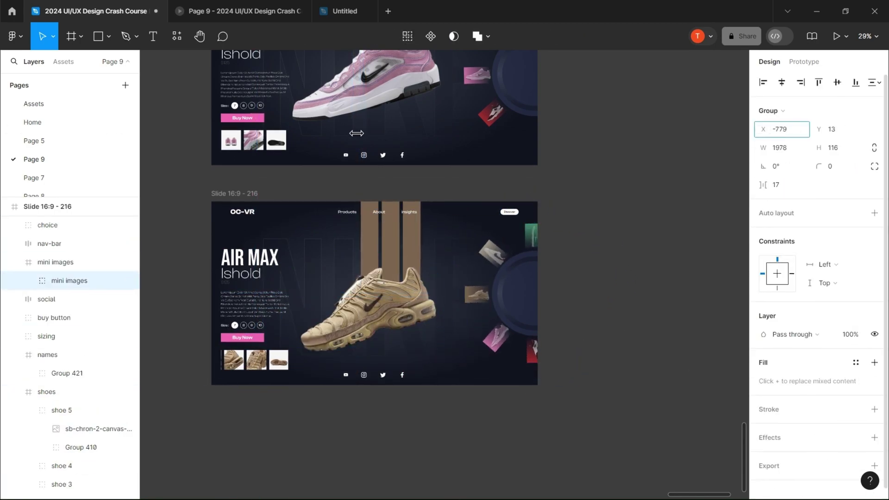
Move the names group to Y -504 so the slide title reads Air Max Plus
left_click(68, 373)
left_click_drag(818, 129, 796, 119)
left_click_drag(536, 105, 529, 105)
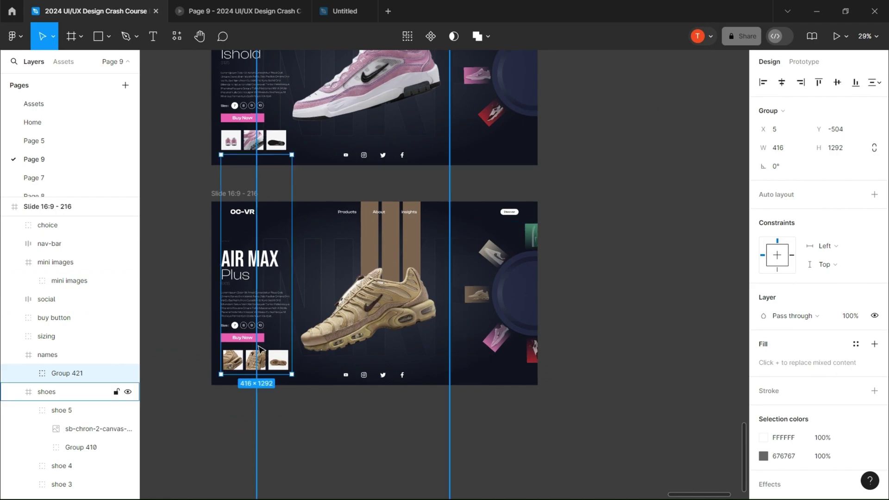
Recolor the Air Max Plus slide's Buy Now button to brown 967457, sampling the brown columns
left_click(250, 338)
left_click(764, 437)
left_click(626, 360)
left_click(391, 236)
left_click(763, 437)
left_click(578, 345)
Duplicate the Air Max Plus slide below itself and move the copy's shoes frame to Y -1097 to center the white shoe
left_click(250, 193)
scroll(250, 144, "down", 3)
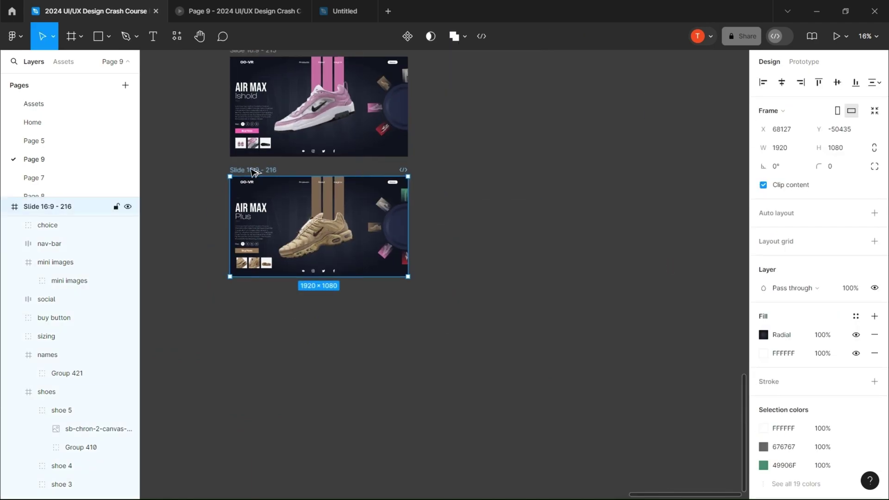
left_click_drag(252, 170, 251, 296)
left_click(333, 344)
scroll(334, 343, "up", 3)
left_click_drag(818, 129, 161, 104)
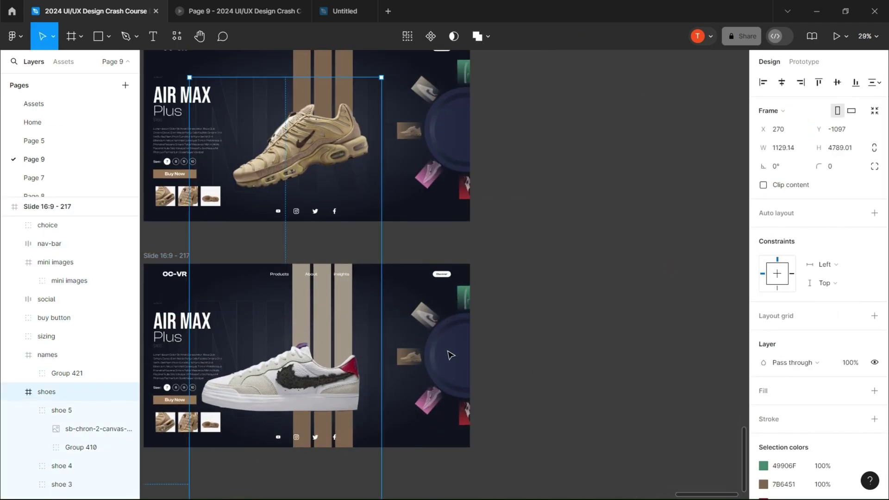
left_click(536, 352)
Tilt the white SB Zoom shoe and set the tan shoe group's opacity to 0%
left_click(320, 379, "ctrl")
mouse_move(763, 147)
left_mouse_down()
mouse_move(740, 135)
mouse_move(752, 137)
left_mouse_up()
left_click(323, 428)
left_click(851, 334)
type("0")
Recolor the new slide's Buy Now button with the beige-grey sampled from the columns
left_click(174, 400)
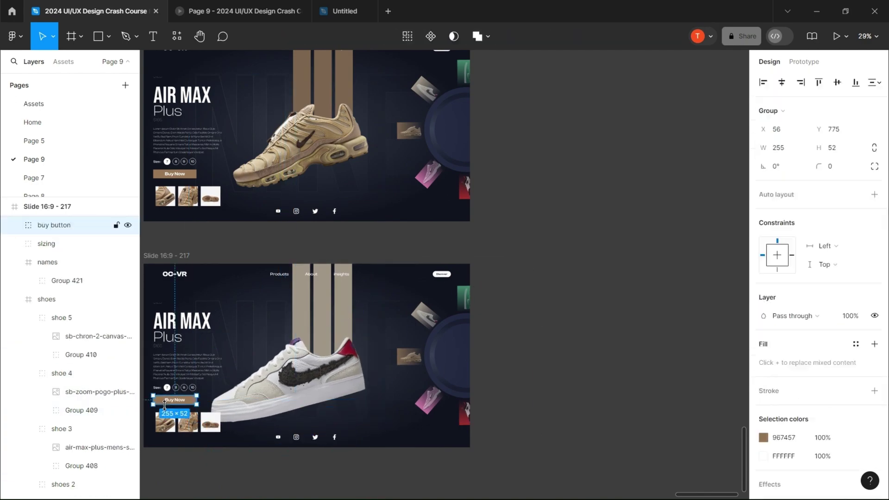
left_click(763, 437)
left_click(627, 360)
left_click(343, 310)
Rotate the choice wheel to the white shoe's tile and switch the name to SB Zoom Pog Plus, with thumbnails at X -397
left_click(444, 356)
left_click_drag(537, 287, 468, 265)
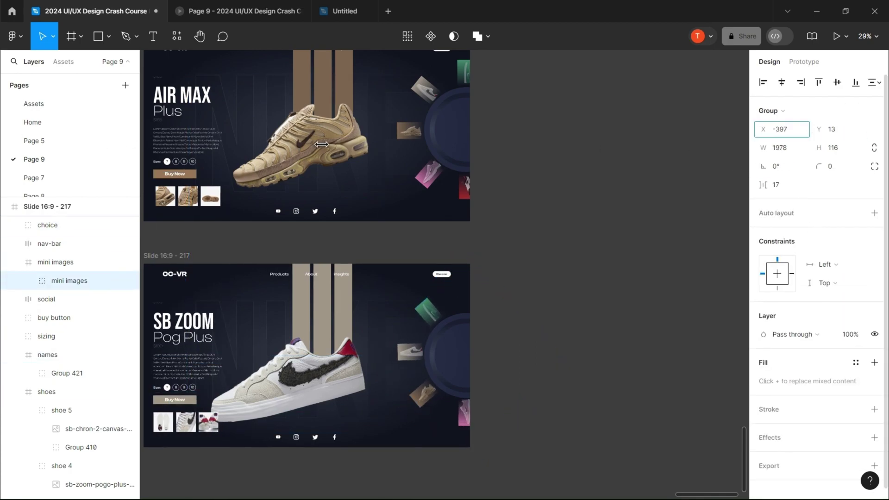
key("Escape")
Duplicate the SB Zoom slide beside itself and adapt the copy to the green SB Chorm 2 shoe, including its thumbnails
key("ctrl+d")
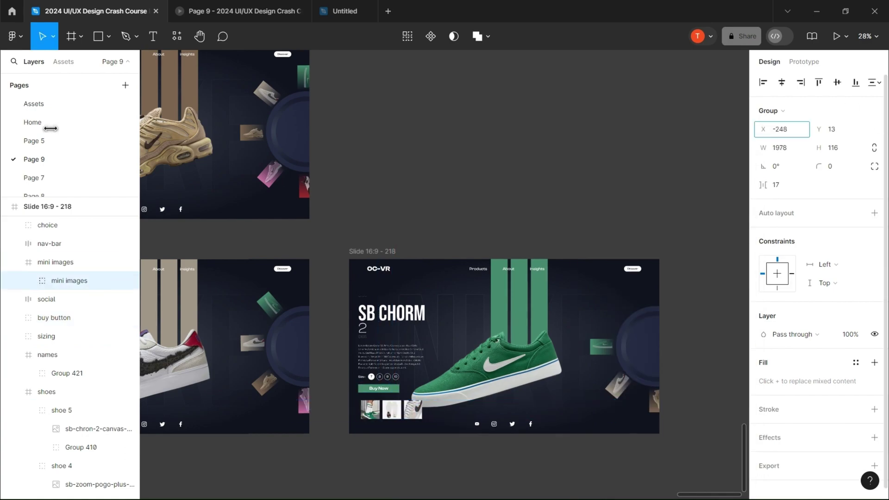
left_click(337, 127)
scroll(496, 206, "down", 5)
Link the Jordan slide's pink tile to Slide 16:9 - 215 on click with Smart animate, ease in and out back, 600 ms
left_click(804, 65)
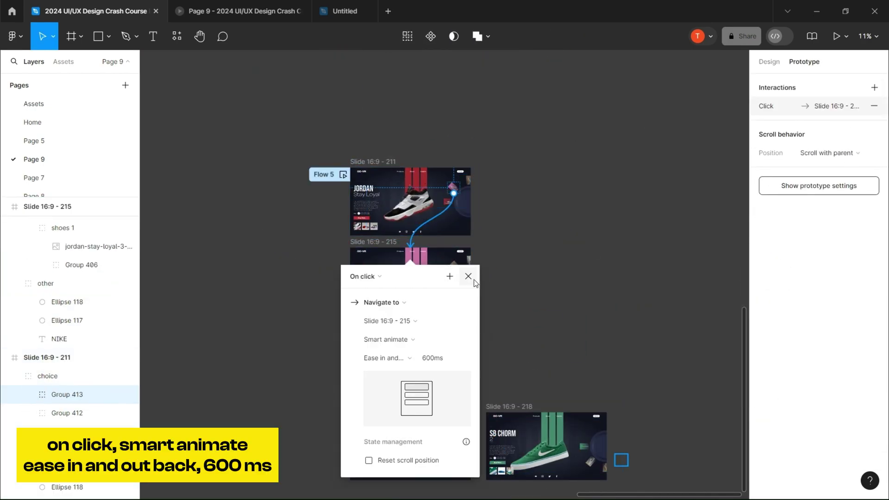
left_click(467, 276)
On Slide 16:9 - 215, link the tan shoe tile to Slide 16:9 - 216 and the Jordan tile to Slide 16:9 - 211
double_click(454, 264)
left_click_drag(454, 272, 436, 334)
left_click(454, 297)
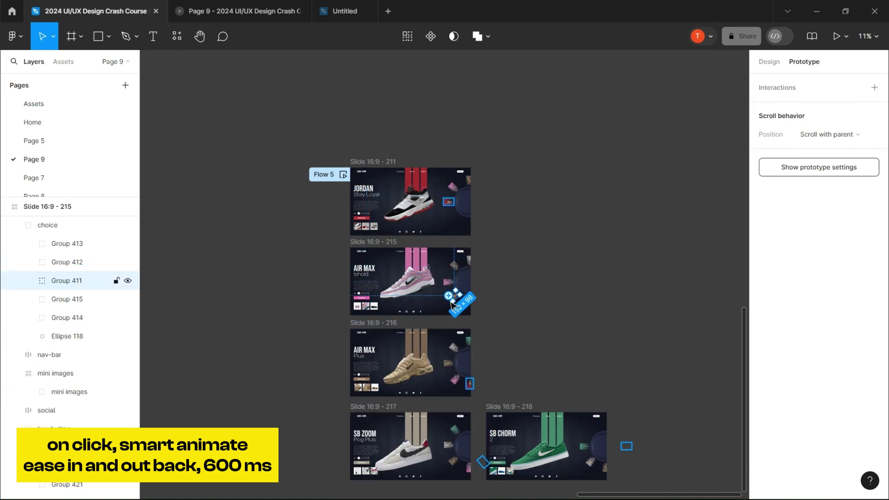
left_click_drag(456, 292, 467, 189)
Link the white SB Zoom tile on Slide 16:9 - 215 to Slide 16:9 - 217 with the 600 ms Smart animate transition
left_click(467, 178)
scroll(466, 180, "up", 2)
double_click(466, 179)
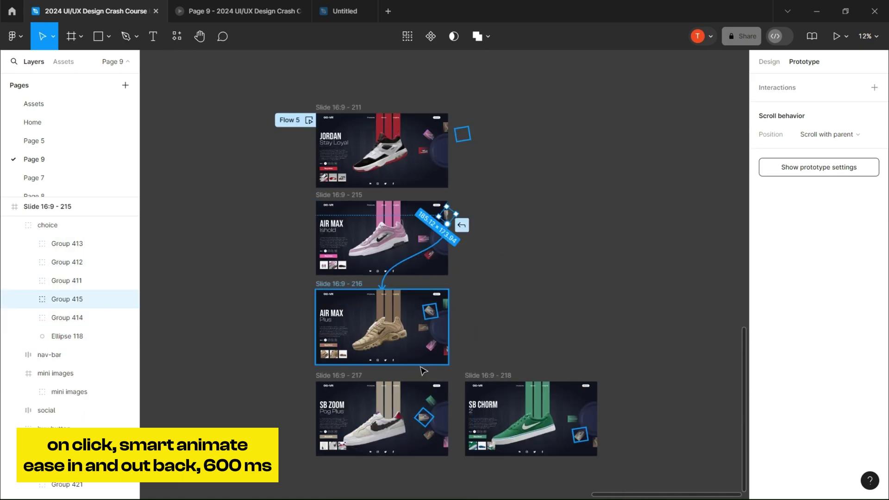
left_click_drag(423, 370, 423, 370)
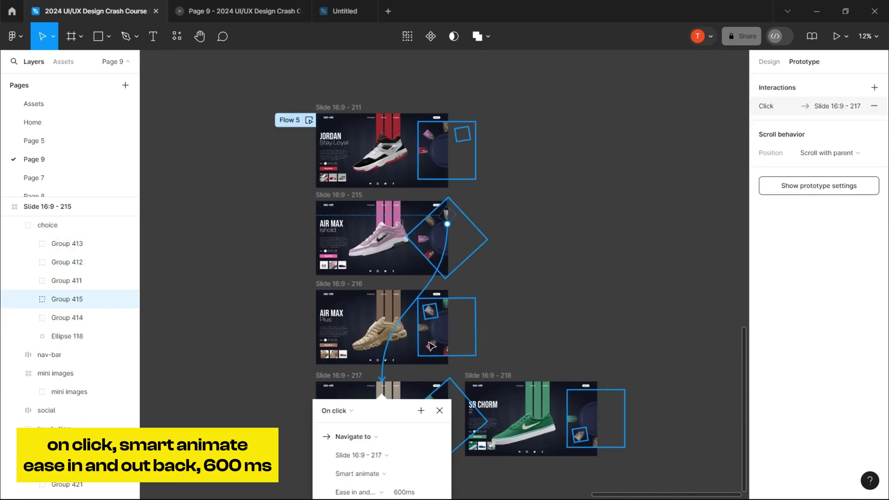
On Slide 16:9 - 216, link the Jordan tile to Slide 16:9 - 211 and the green tile to Slide 16:9 - 218
left_click(445, 352)
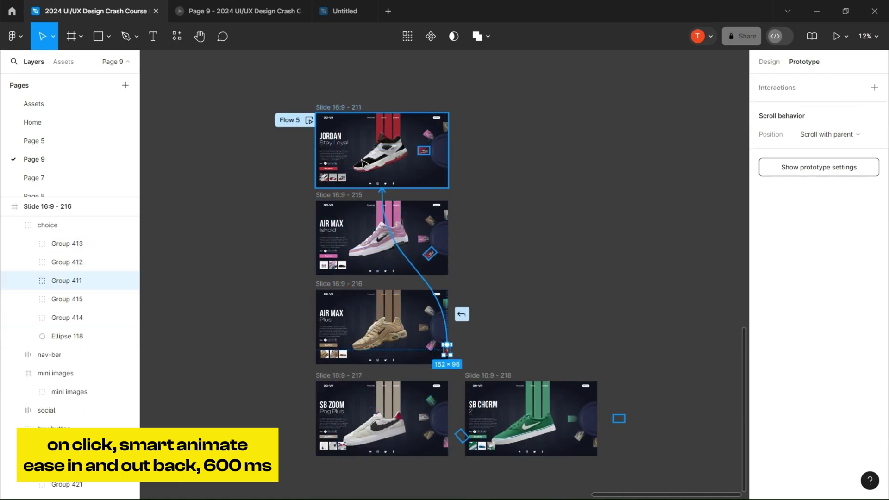
left_click(430, 310)
left_click(446, 305)
left_click_drag(450, 305, 527, 393)
Link the green shoe tile on Slide 16:9 - 217 to Slide 16:9 - 218
double_click(431, 402)
left_click_drag(438, 401, 491, 419)
left_click(522, 447)
left_click(424, 417)
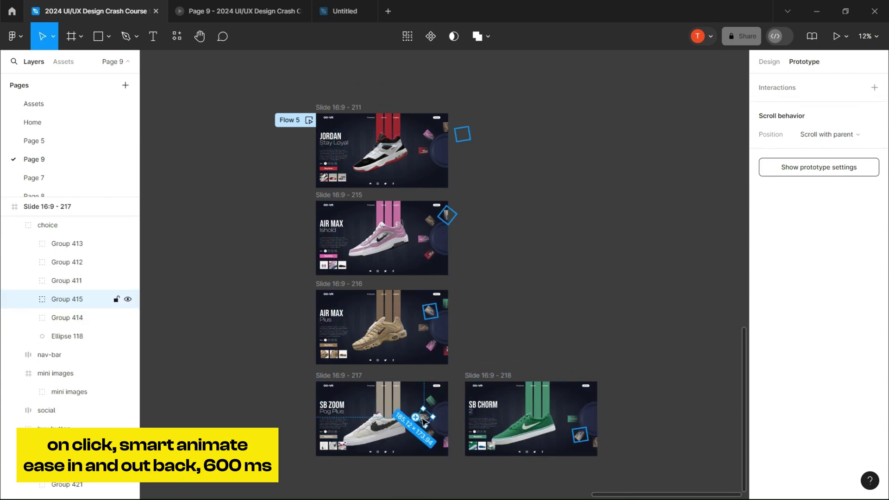
left_click_drag(433, 417, 439, 346)
left_click(440, 393)
key("ctrl+z")
On Slide 16:9 - 217, link the tan shoe tile to Slide 16:9 - 216 and the pink tile to Slide 16:9 - 215
scroll(399, 350, "up", 1)
left_click_drag(431, 435, 339, 245)
left_click(399, 351)
left_click(401, 295)
left_click(417, 359)
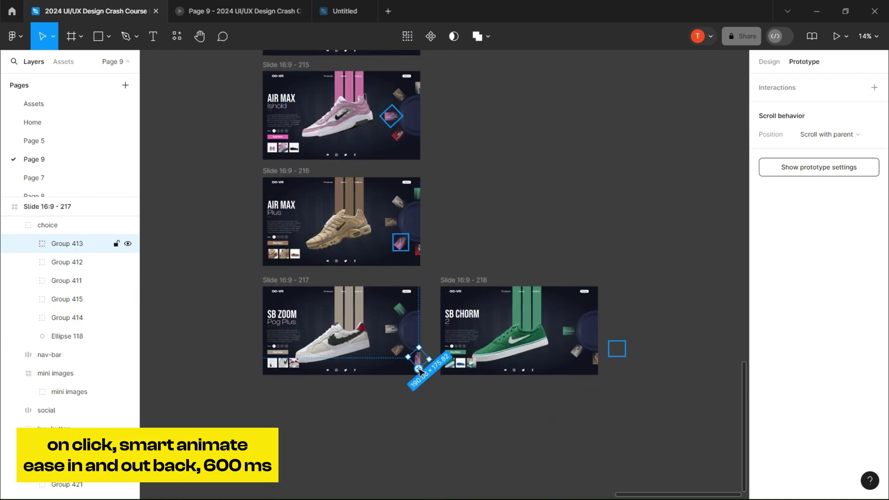
left_click_drag(419, 367, 402, 148)
left_click(399, 189)
On Slide 16:9 - 218, link the white SB Zoom tile to Slide 16:9 - 217 and the tan tile to Slide 16:9 - 216
double_click(577, 355)
left_click_drag(577, 358, 402, 346)
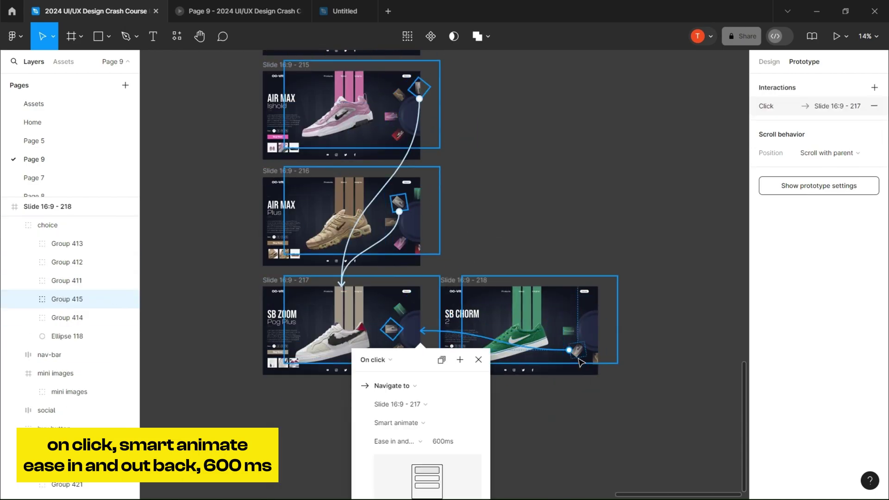
left_click(474, 362)
left_click(489, 363)
left_click(96, 11)
left_click(490, 363)
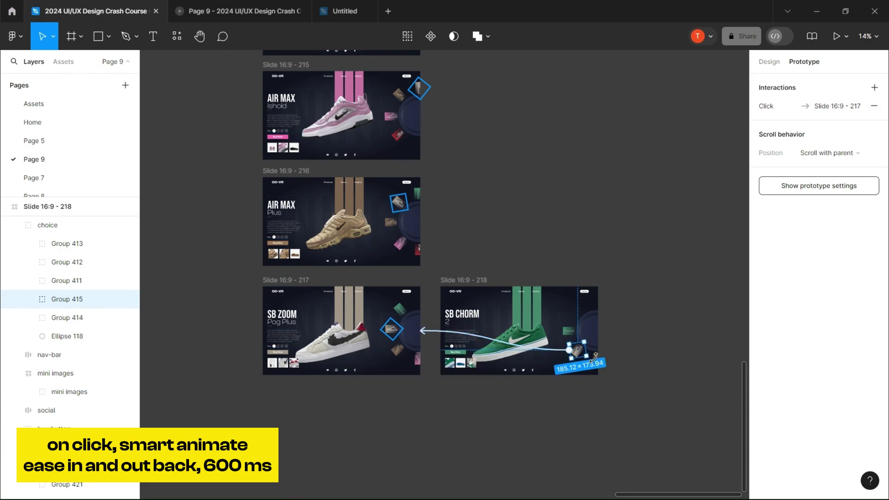
left_click(597, 357)
left_click_drag(396, 211, 387, 204)
left_click(399, 295)
Preview Flow 5 and go forward through the wheel tiles from the Jordan slide to the green SB Chorm slide
scroll(399, 291, "up", 2)
scroll(399, 277, "down", 3)
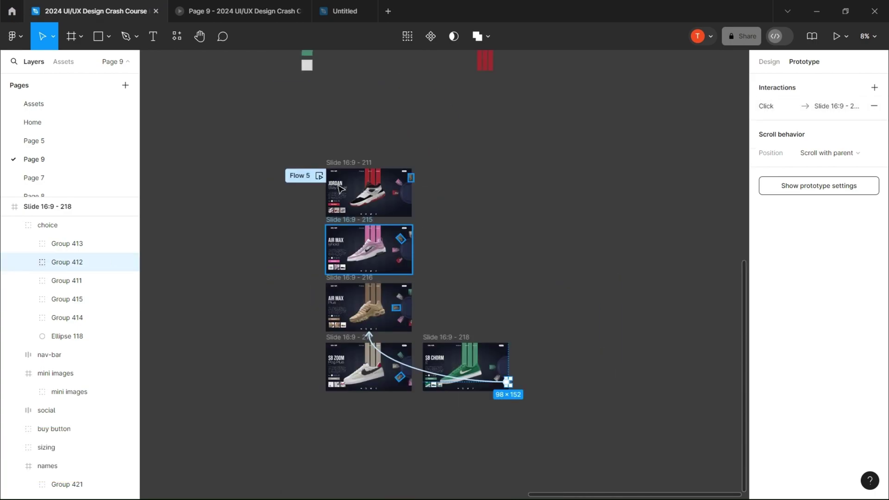
left_click(319, 173)
left_click(546, 191)
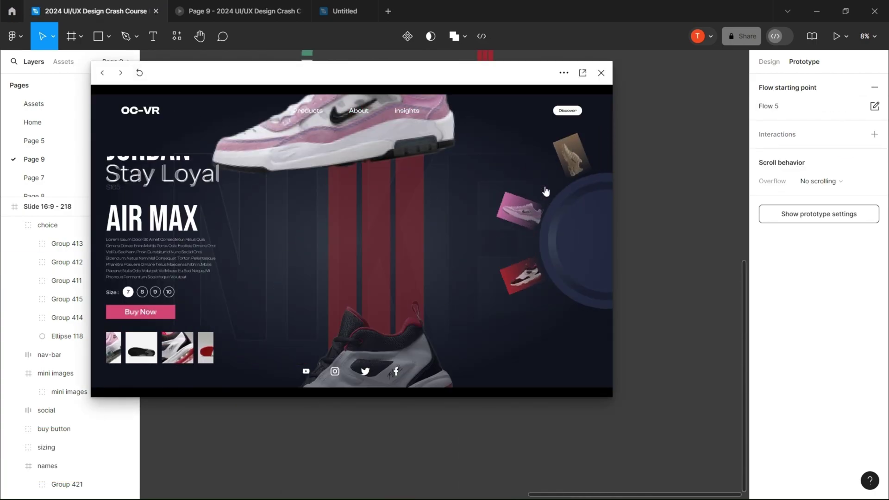
left_click(553, 182)
left_click(555, 180)
left_click(554, 179)
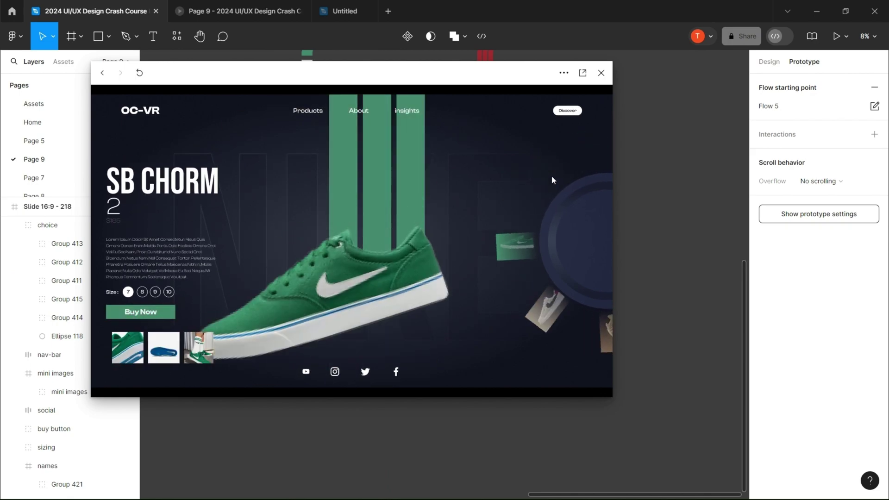
Go back through the wheel tiles in the preview to the Jordan slide, and close the preview
left_click(605, 335)
left_click(534, 189)
left_click(535, 189)
left_click(607, 337)
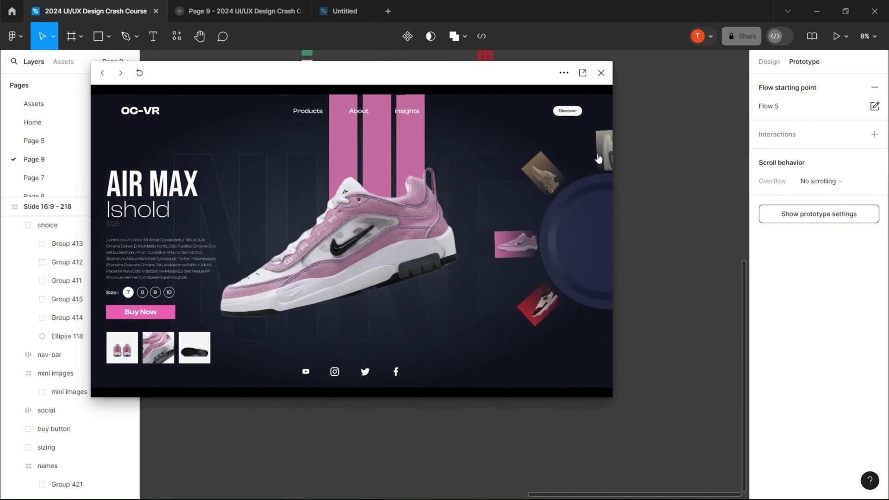
left_click(589, 173)
left_click(545, 324)
left_click(548, 323)
left_click(549, 324)
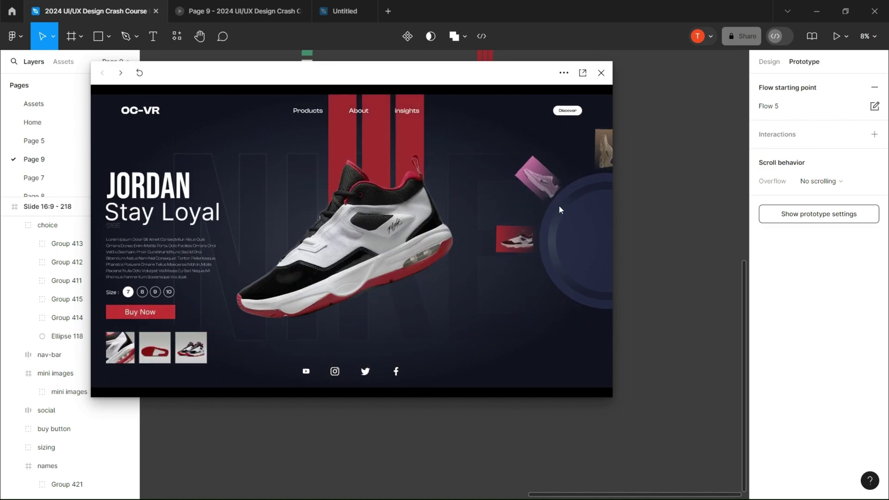
left_click(600, 73)
Duplicate Slide 16:9 - 211 and place the copy to its left at X 65910
scroll(657, 125, "up", 3)
left_click(768, 61)
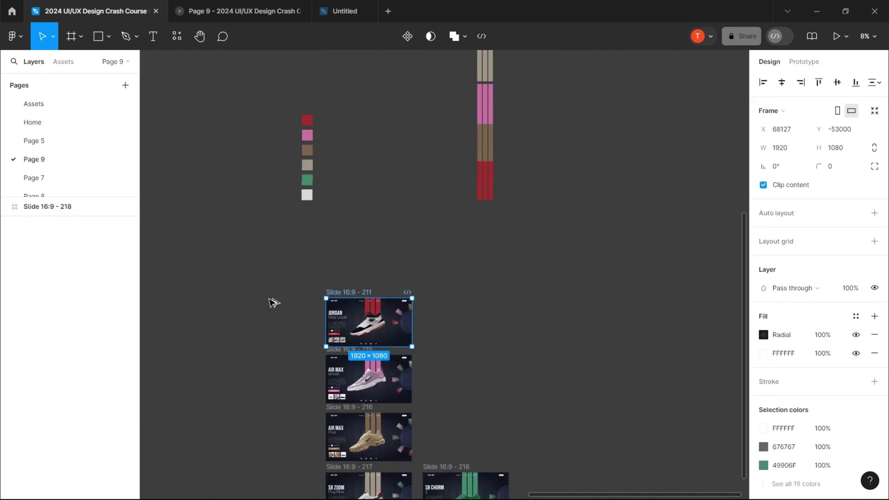
left_click_drag(270, 301, 249, 301)
scroll(274, 320, "up", 3)
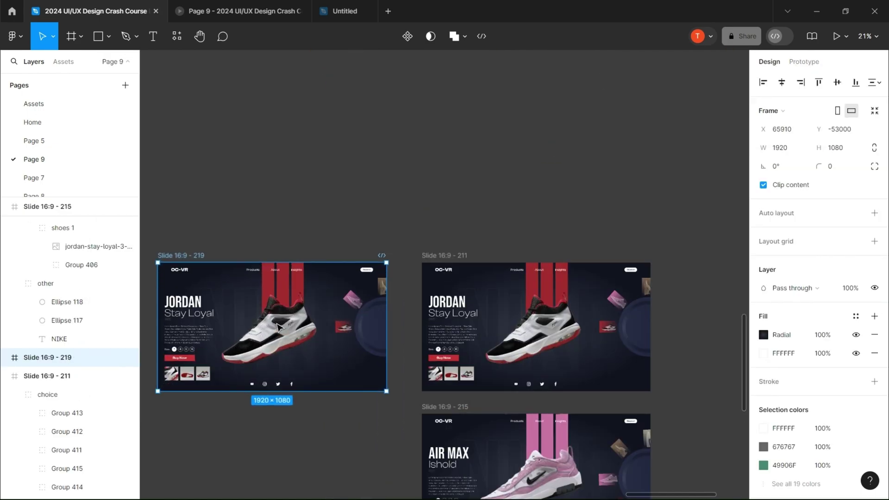
On the duplicated slide, set the Jordan shoe image's rotation to 0° and move the shoes frame up out of the slide to Y -4732
left_click(278, 327, "ctrl")
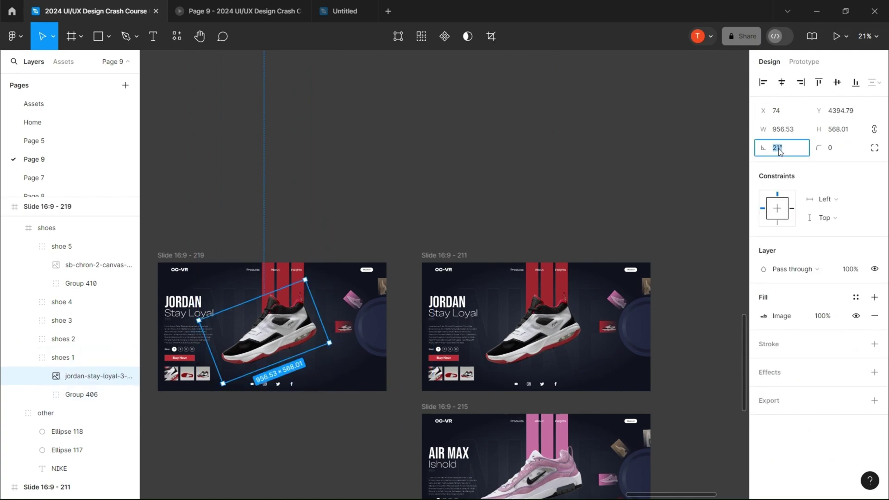
type("0")
left_click(523, 168)
left_click(297, 295)
left_click_drag(817, 134, 755, 111)
Rotate the choice group with the wheel tiles on Slide 16:9 - 219 to -90° and set its opacity to 0%
left_click(346, 316)
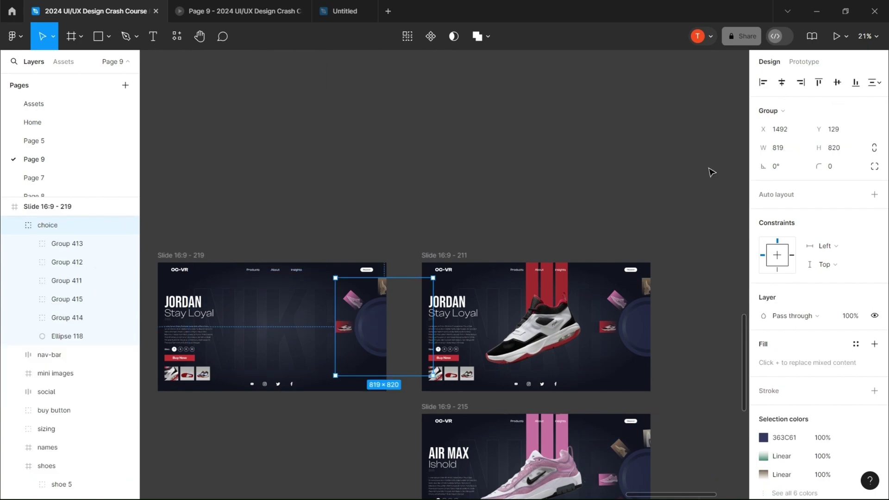
mouse_move(765, 129)
left_mouse_down()
mouse_move(795, 110)
mouse_move(779, 117)
left_mouse_up()
left_click_drag(766, 168, 773, 170)
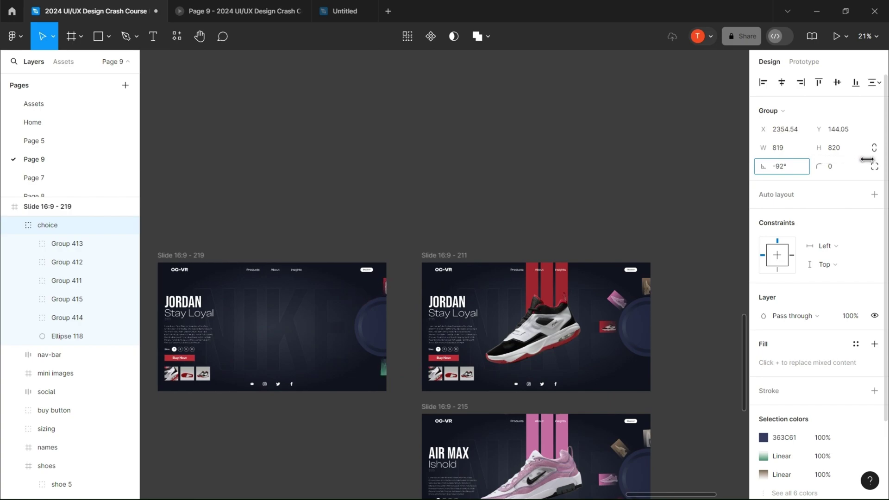
type("0")
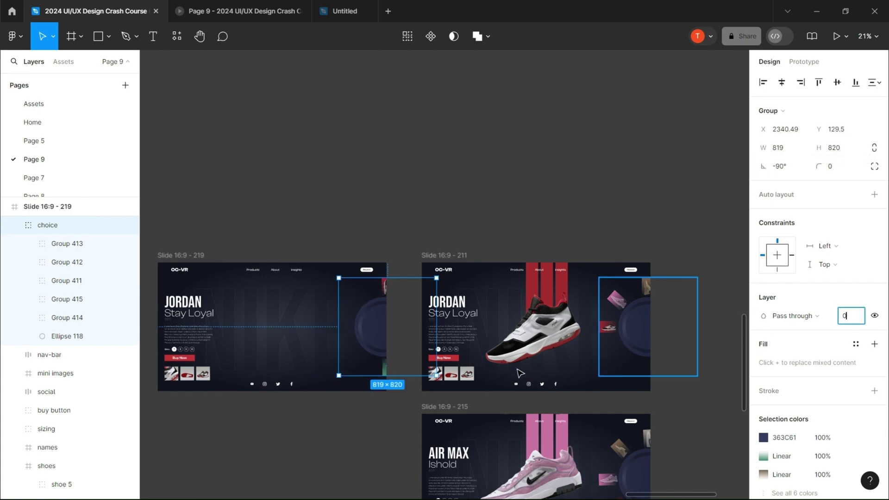
On Slide 16:9 - 219, move the shoe-name group down to about Y 248 and the inner mini images group left to X -2053
left_click(197, 312)
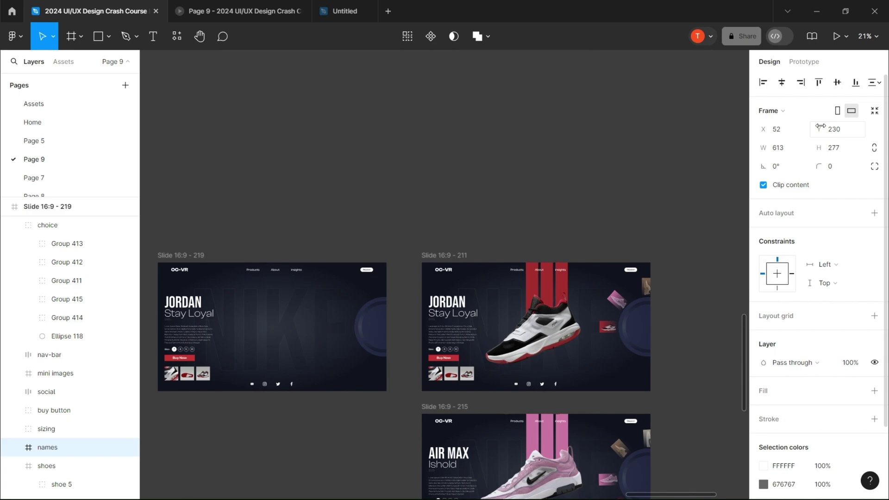
double_click(204, 311)
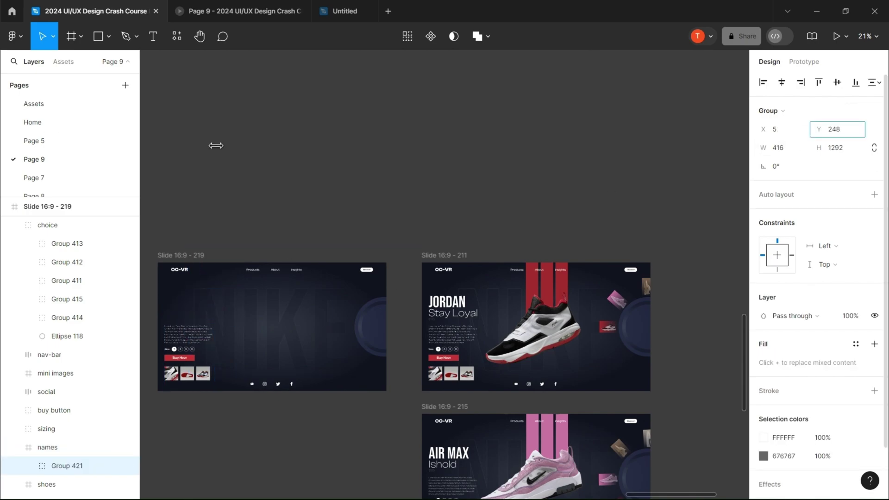
left_click(199, 382)
double_click(169, 375)
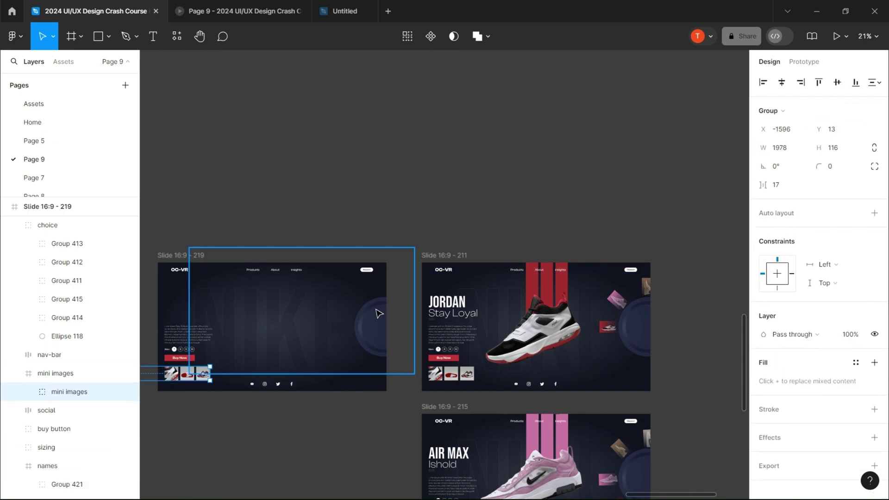
left_click_drag(374, 117, 236, 124)
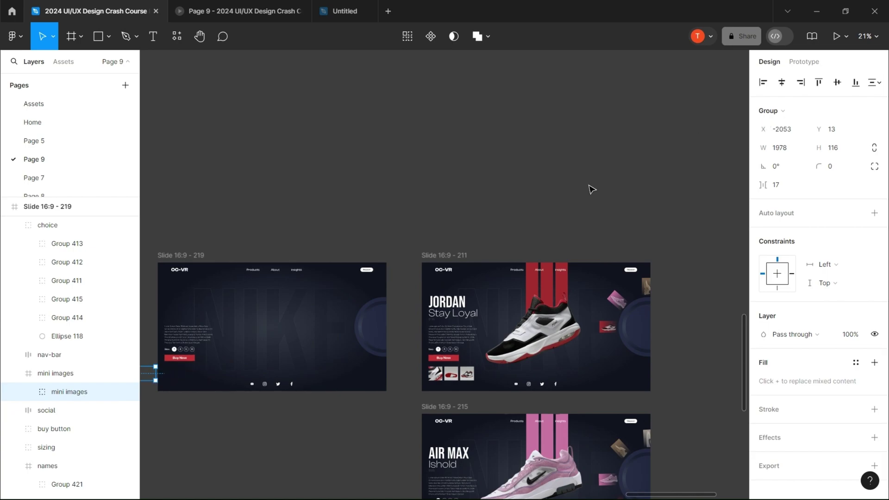
Hide the social icon row at the bottom of Slide 16:9 - 219
scroll(201, 363, "up", 3)
left_click_drag(200, 363, 303, 338)
left_click(404, 360)
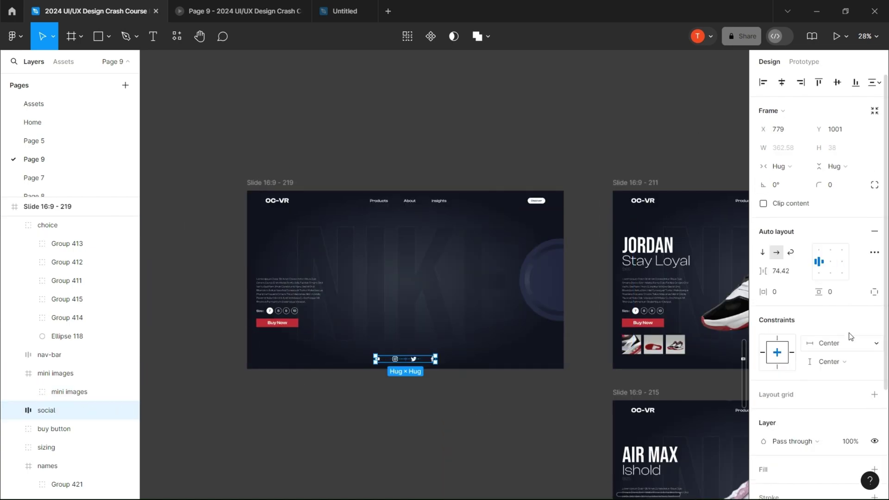
Move the sizing group and the buy button together down below the bottom edge of Slide 16:9 - 219
left_click(303, 295)
left_click(272, 327, "shift")
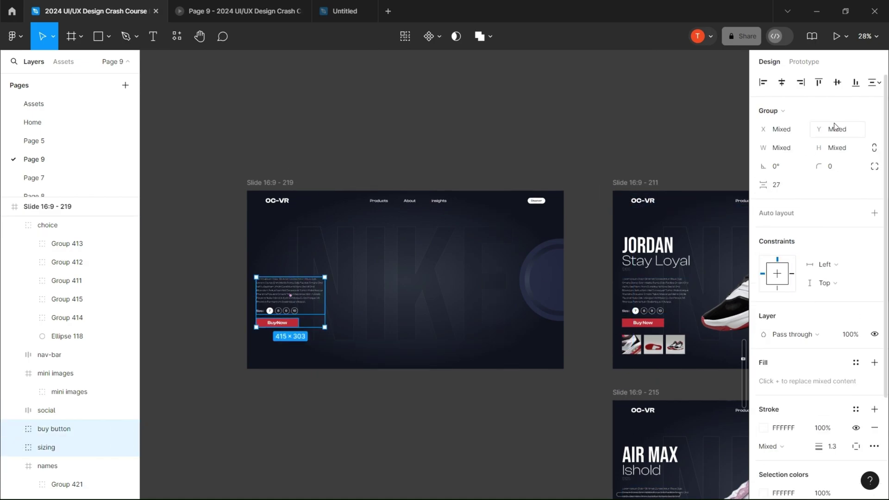
left_click_drag(818, 129, 818, 130)
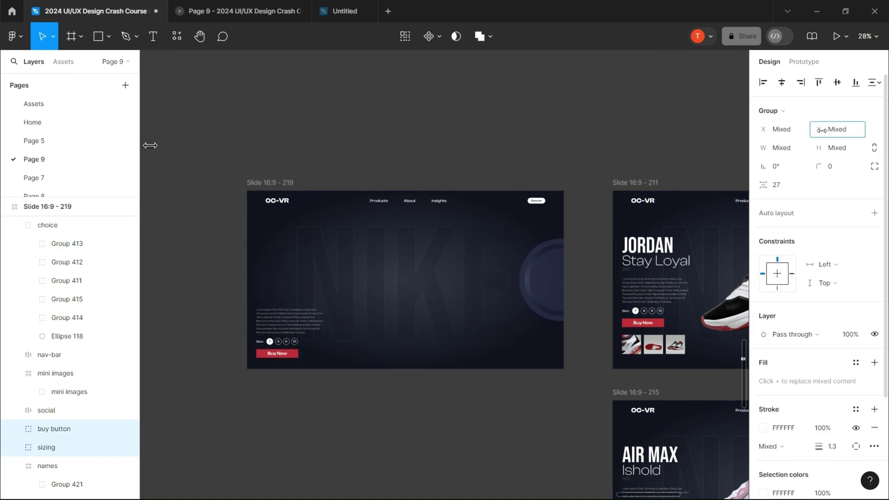
left_click(413, 147)
Turn off the visibility of the choice group on Slide 16:9 - 219 and leave vector editing of its ellipse
left_click(552, 273)
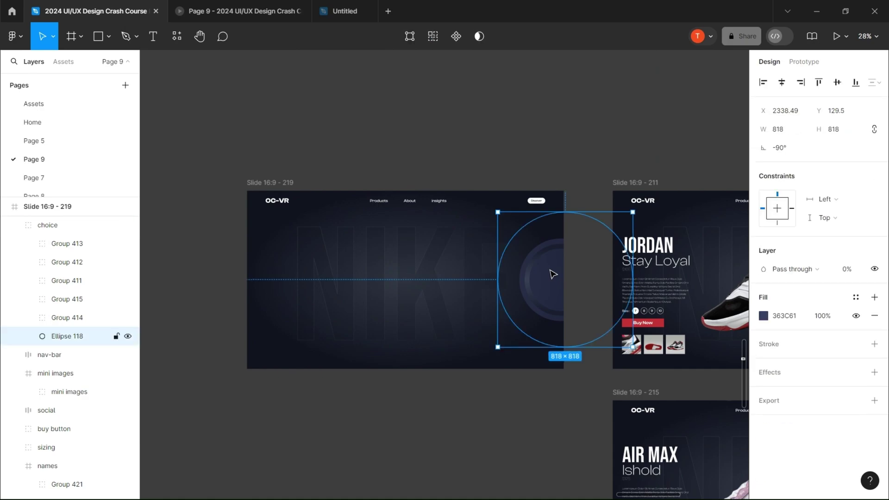
double_click(552, 274)
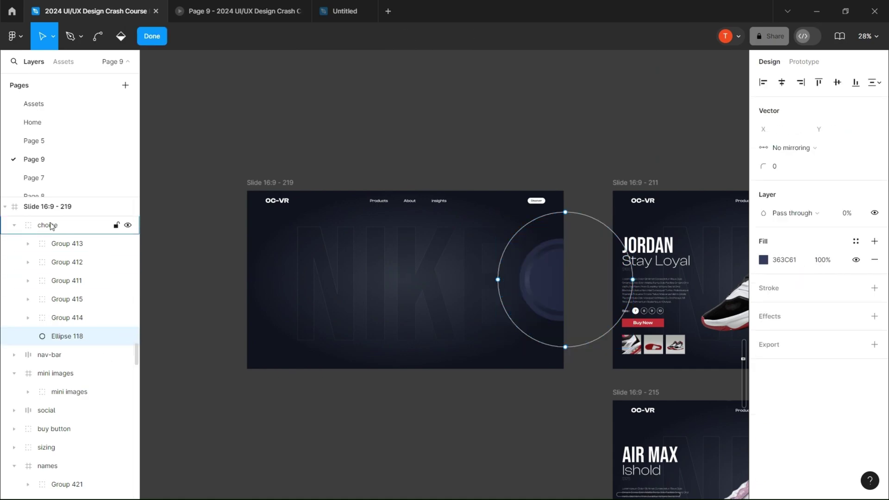
left_click(128, 226)
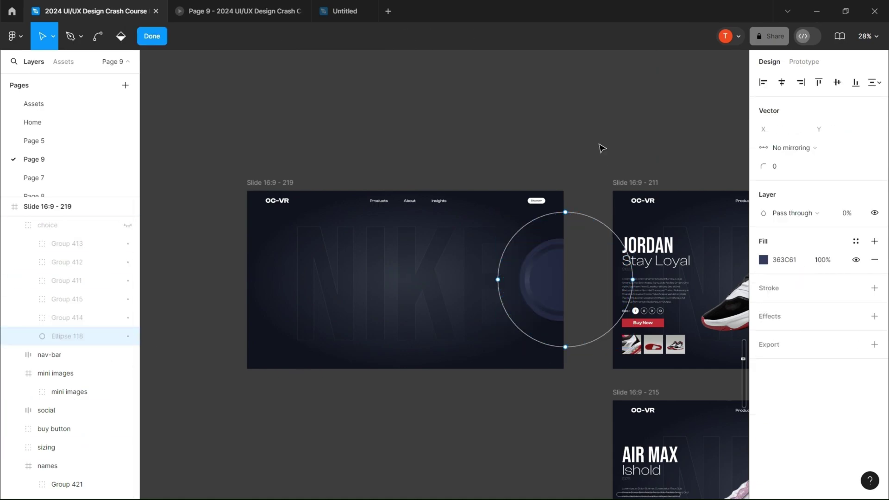
left_click(141, 35)
Rotate Ellipse 117 and Ellipse 118 in the other group to 83° and set their opacity to 0%, keeping them at their original position
left_click(557, 297)
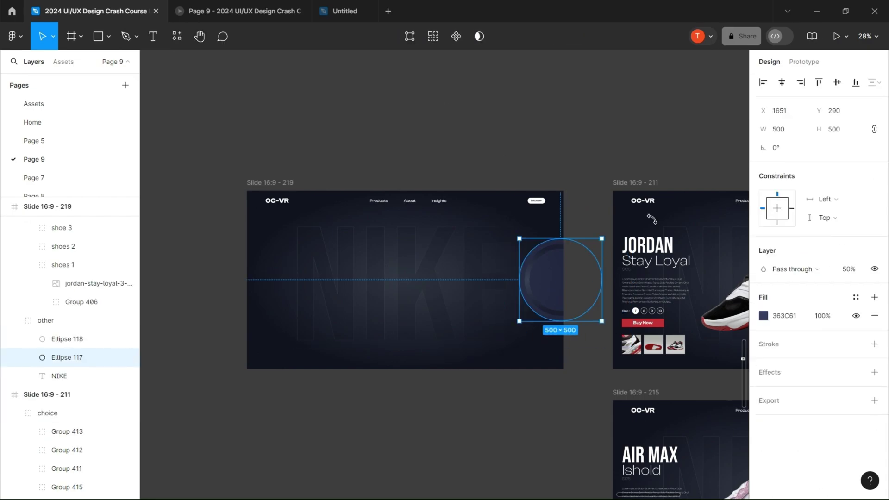
left_click_drag(510, 238, 478, 283)
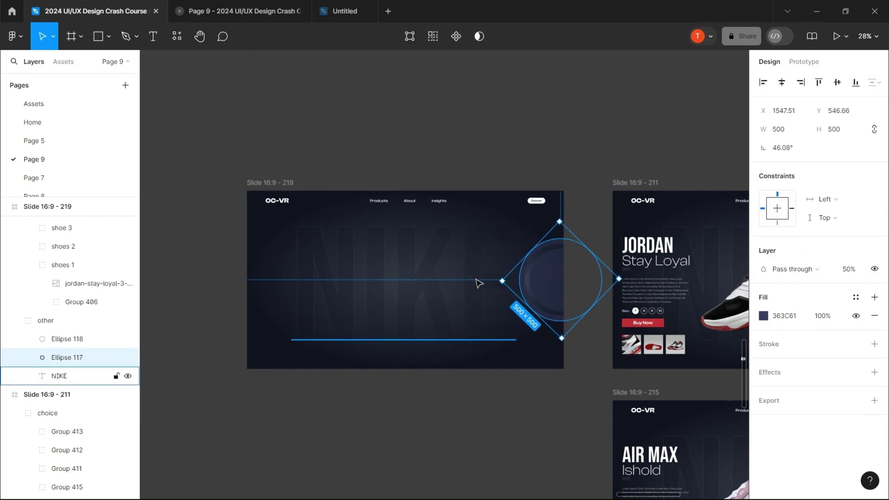
key("ctrl+z")
left_click(74, 342, "shift")
left_click_drag(762, 149, 778, 152)
left_click_drag(764, 112, 155, 110)
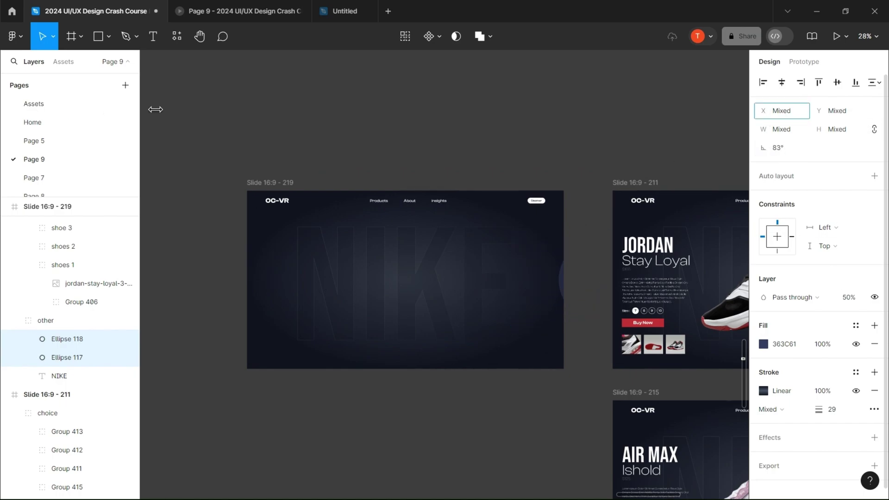
type("0")
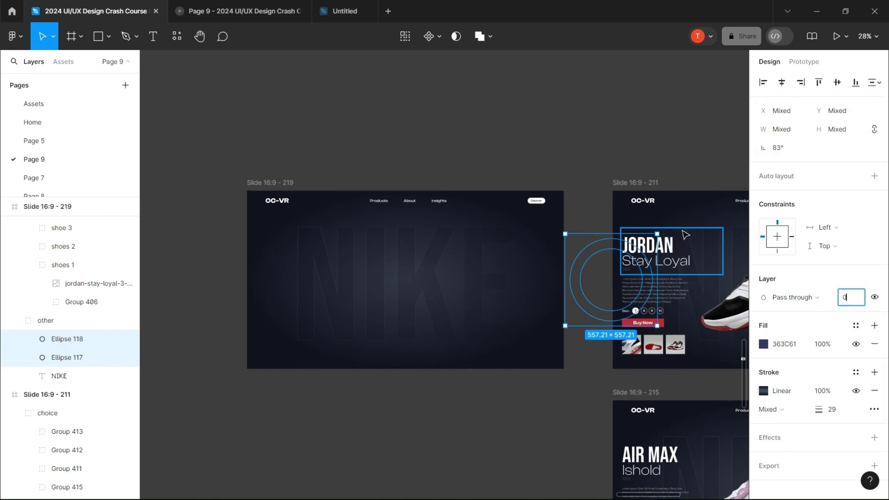
key("ctrl+z")
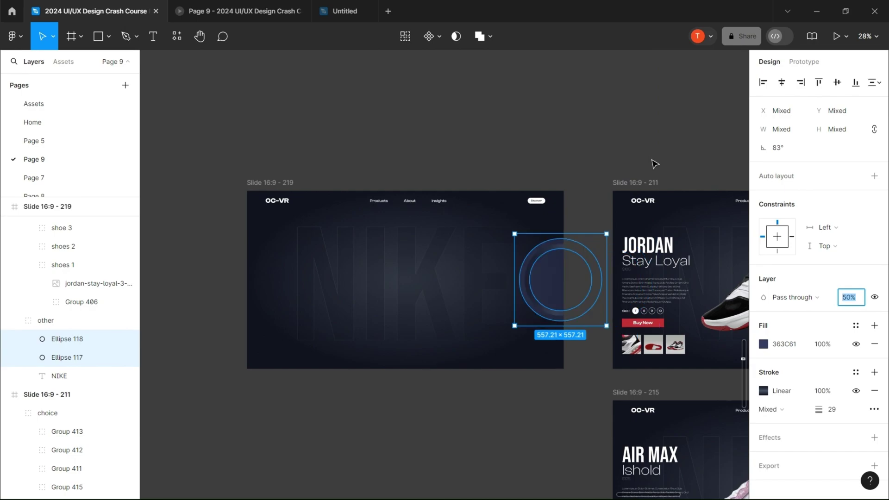
left_click(509, 142)
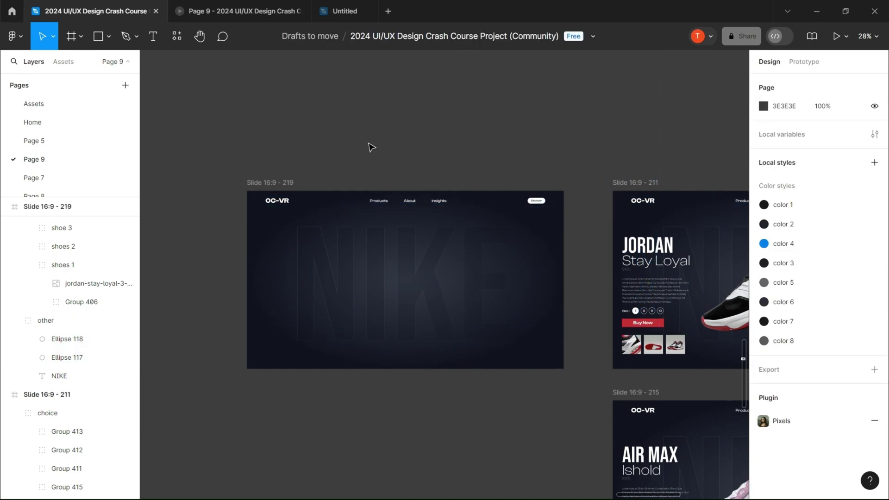
Set the opacity of the shoes frame on Slide 16:9 - 219 to 0%
left_click(404, 197)
left_click(851, 362)
type("0")
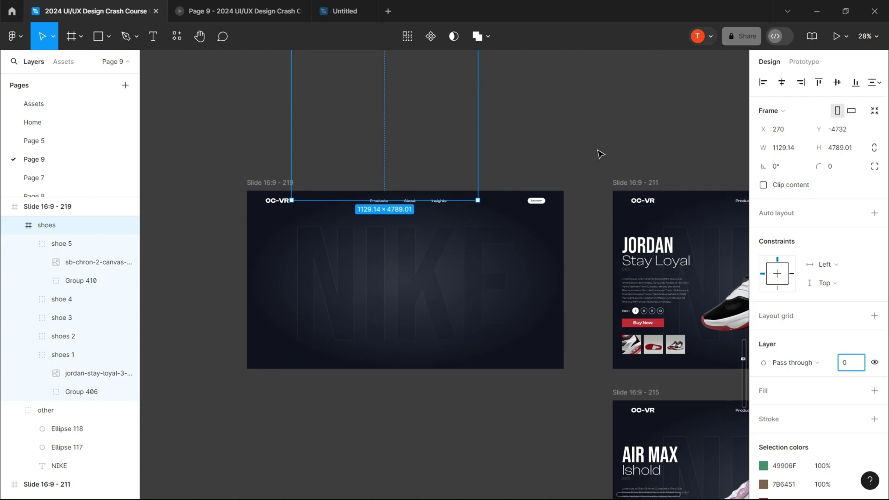
Link the Slide 16:9 - 219 frame to Slide 16:9 - 211 with a Smart animate transition of 1200 ms
left_click(287, 175)
left_click(287, 181)
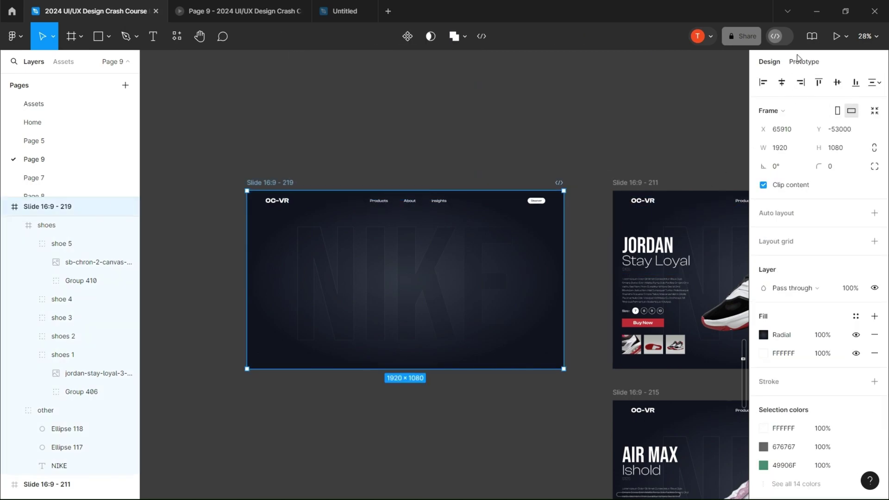
left_click(804, 62)
left_click_drag(563, 279, 616, 280)
left_click(647, 398)
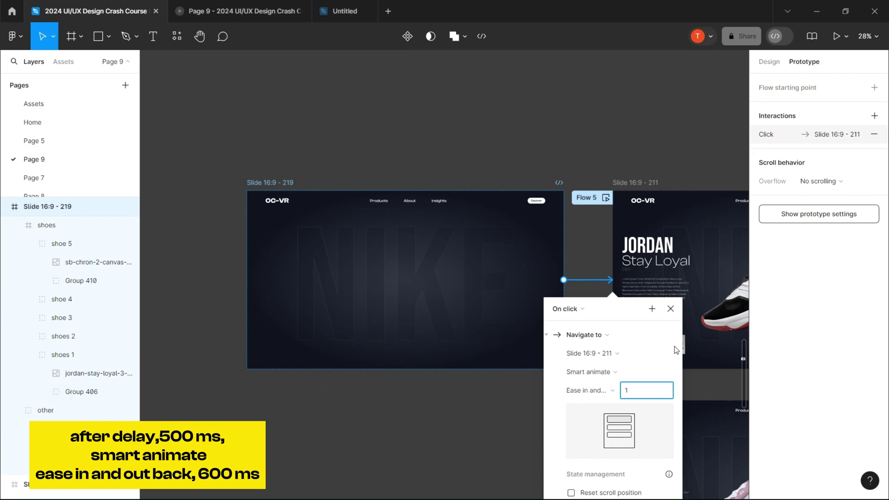
type("1200")
Change the trigger of the link to Slide 16:9 - 211 to After delay with a 500 ms delay
left_click(572, 315)
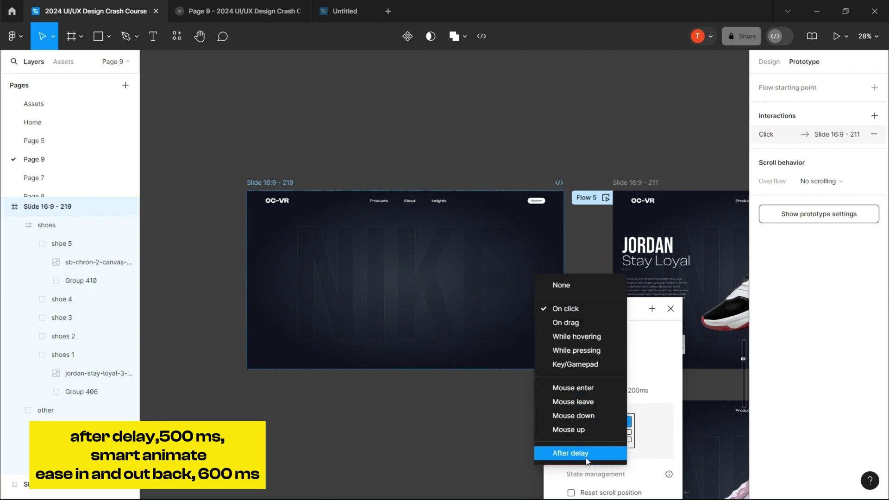
left_click(590, 453)
left_click(574, 327)
type("500")
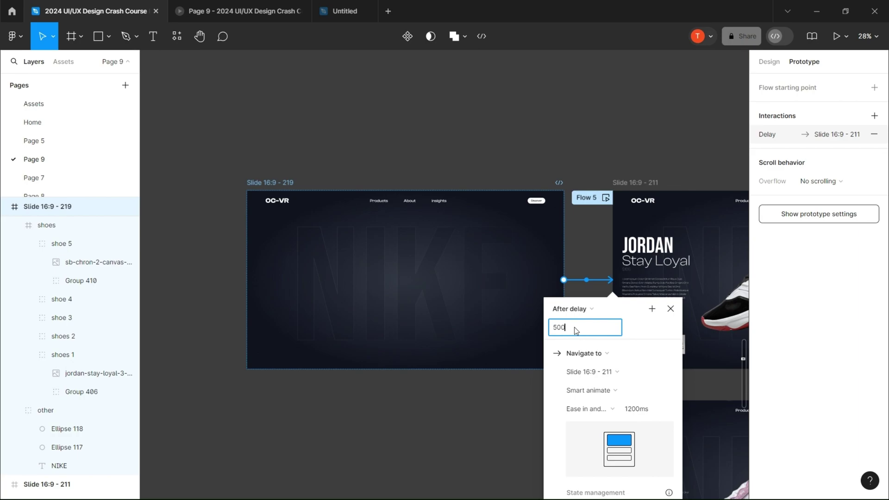
Make Slide 16:9 - 219 a flow starting point and preview its opening animation
left_click(279, 185)
left_click(874, 87)
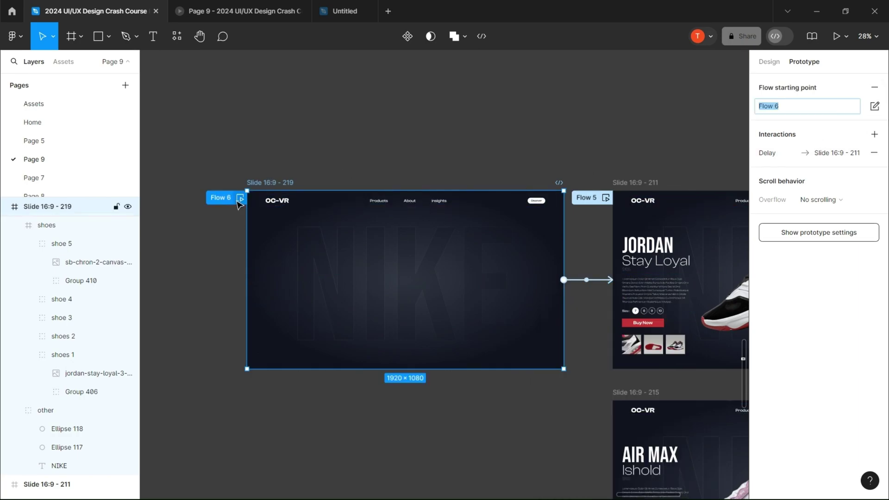
key("shift+space")
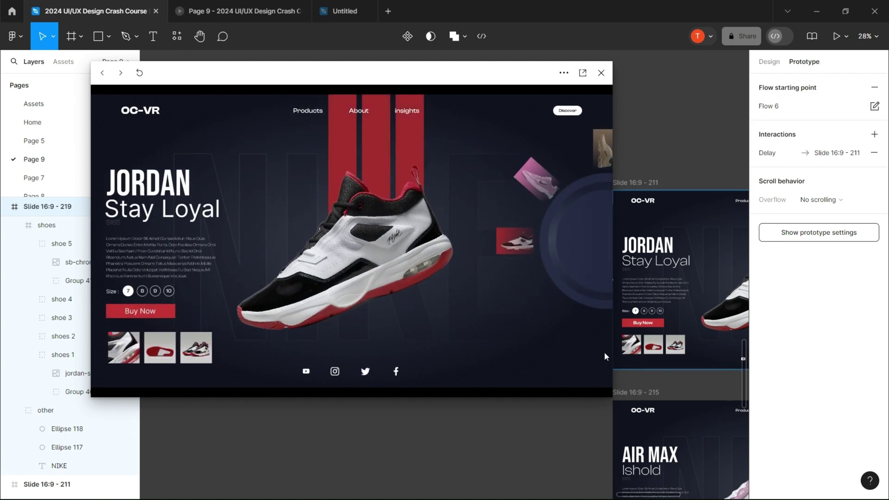
left_click_drag(516, 82, 357, 210)
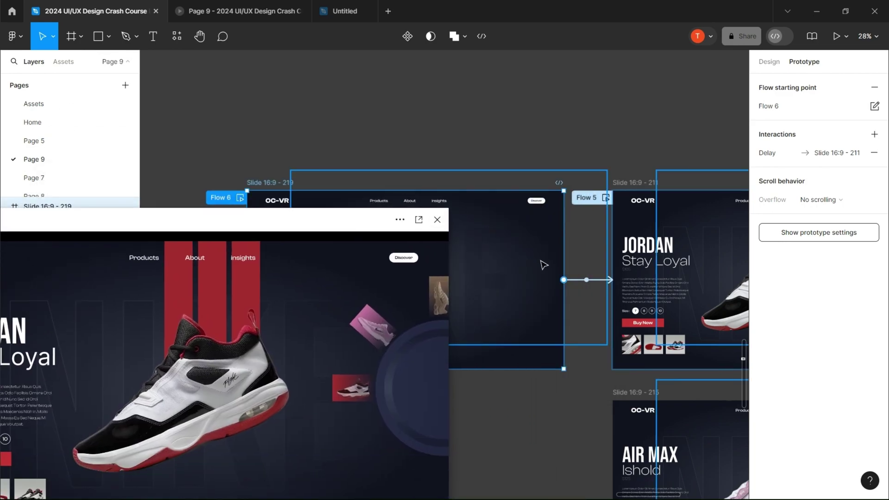
left_click_drag(257, 222, 590, 218)
scroll(66, 366, "up", 4)
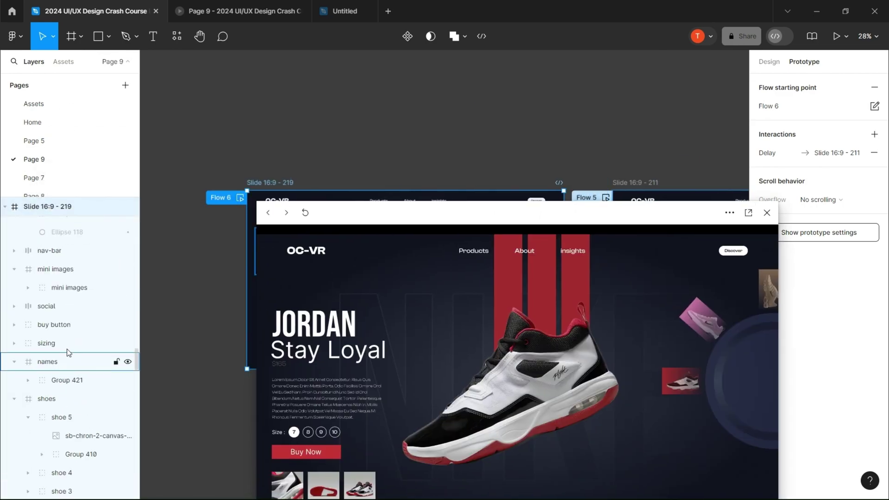